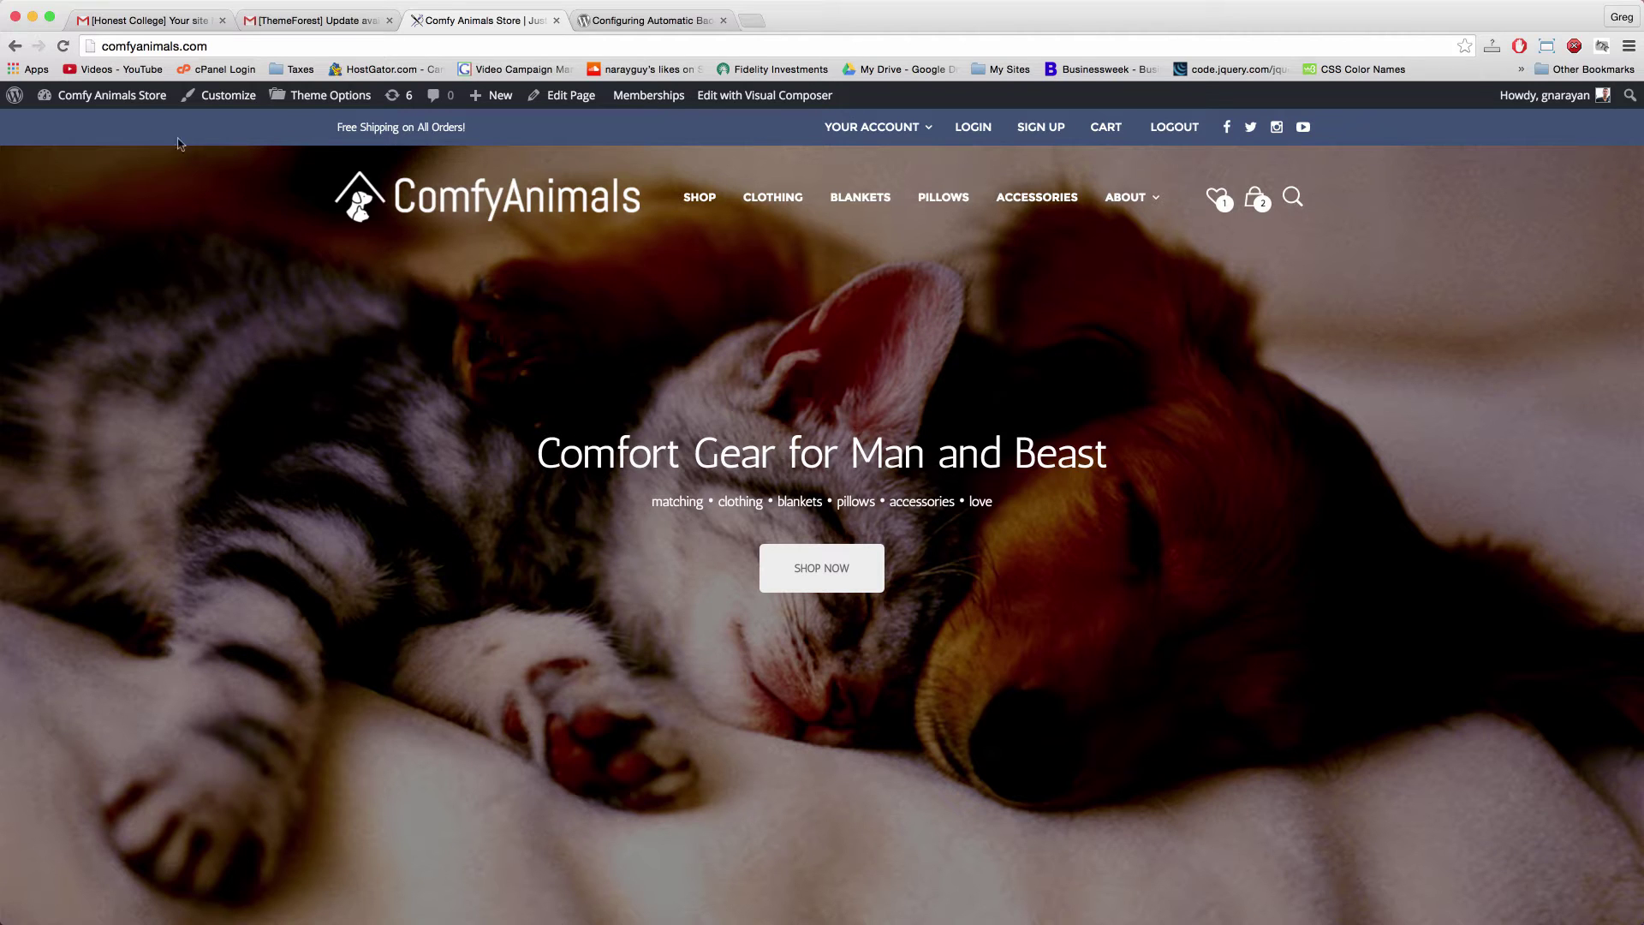
# - Go to the Comfy Animals Store admin dashboard, check the theme update notice, and open the WordPress Updates page
pyautogui.moveTo(146, 105)
pyautogui.click(112, 96)
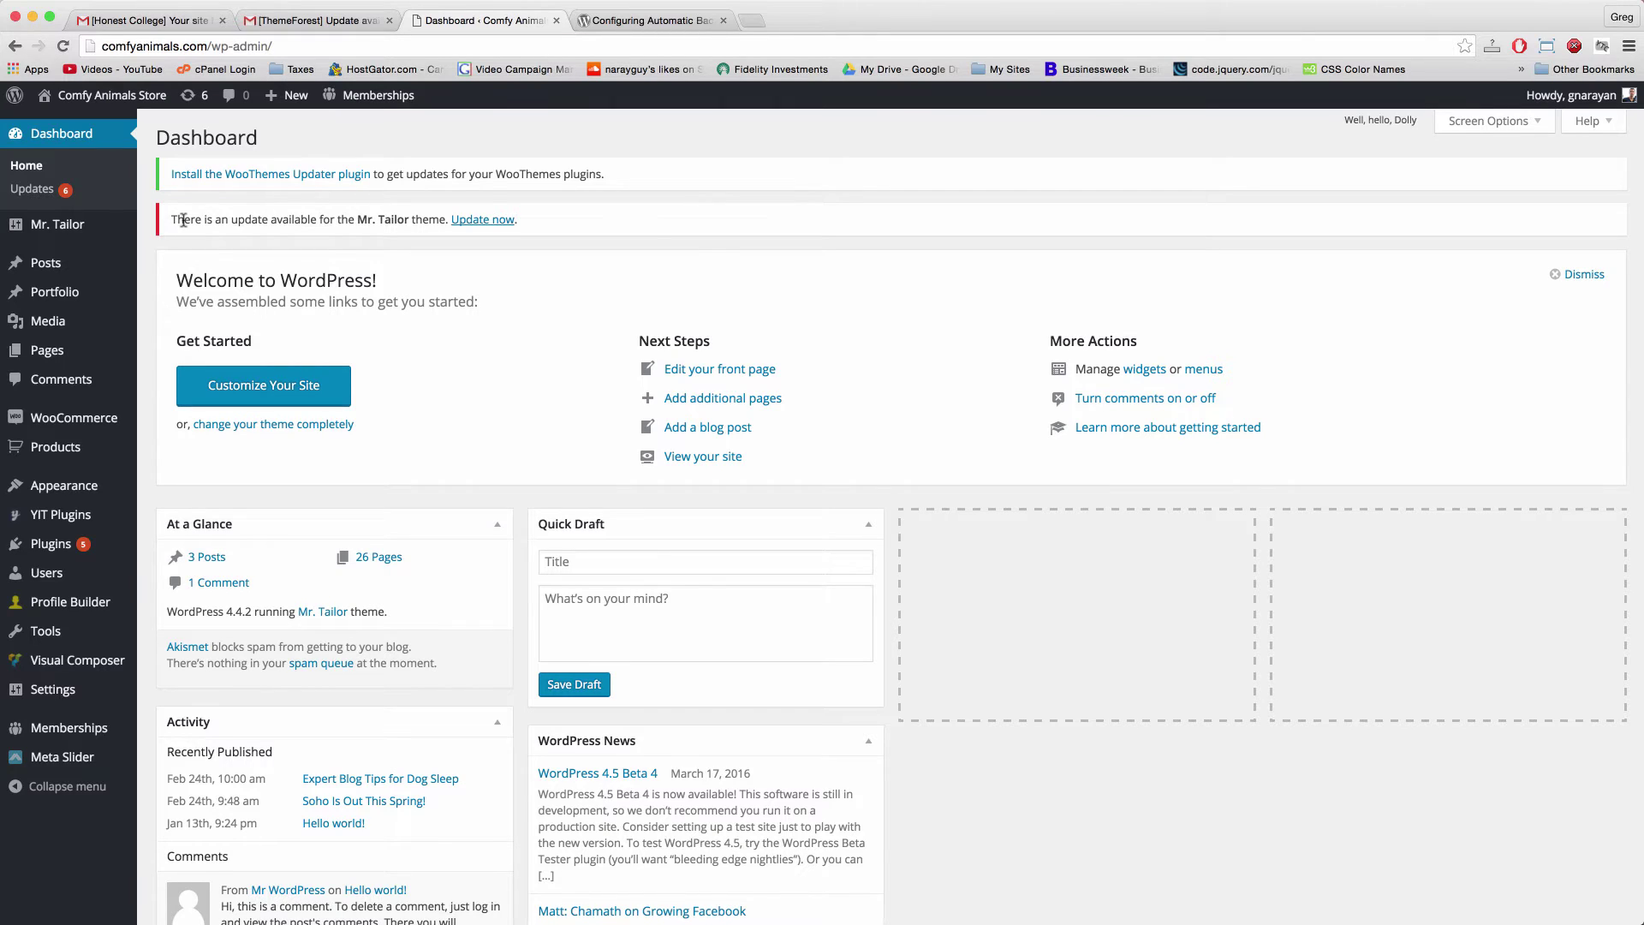
pyautogui.moveTo(171, 220); pyautogui.dragTo(411, 255)
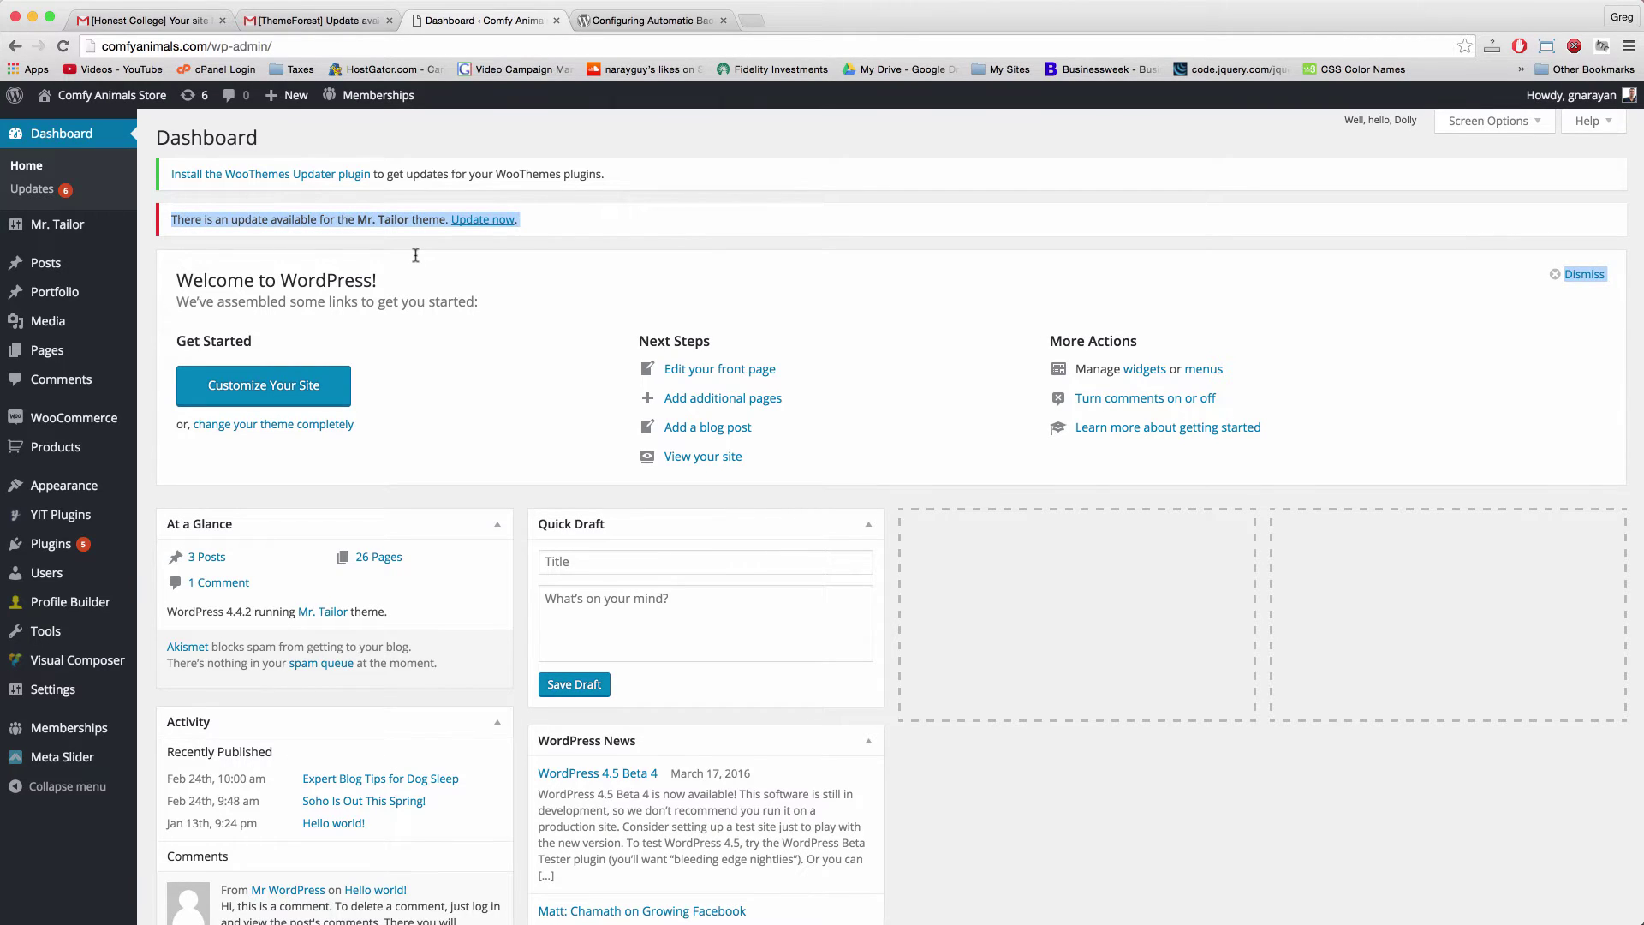
pyautogui.click(418, 255)
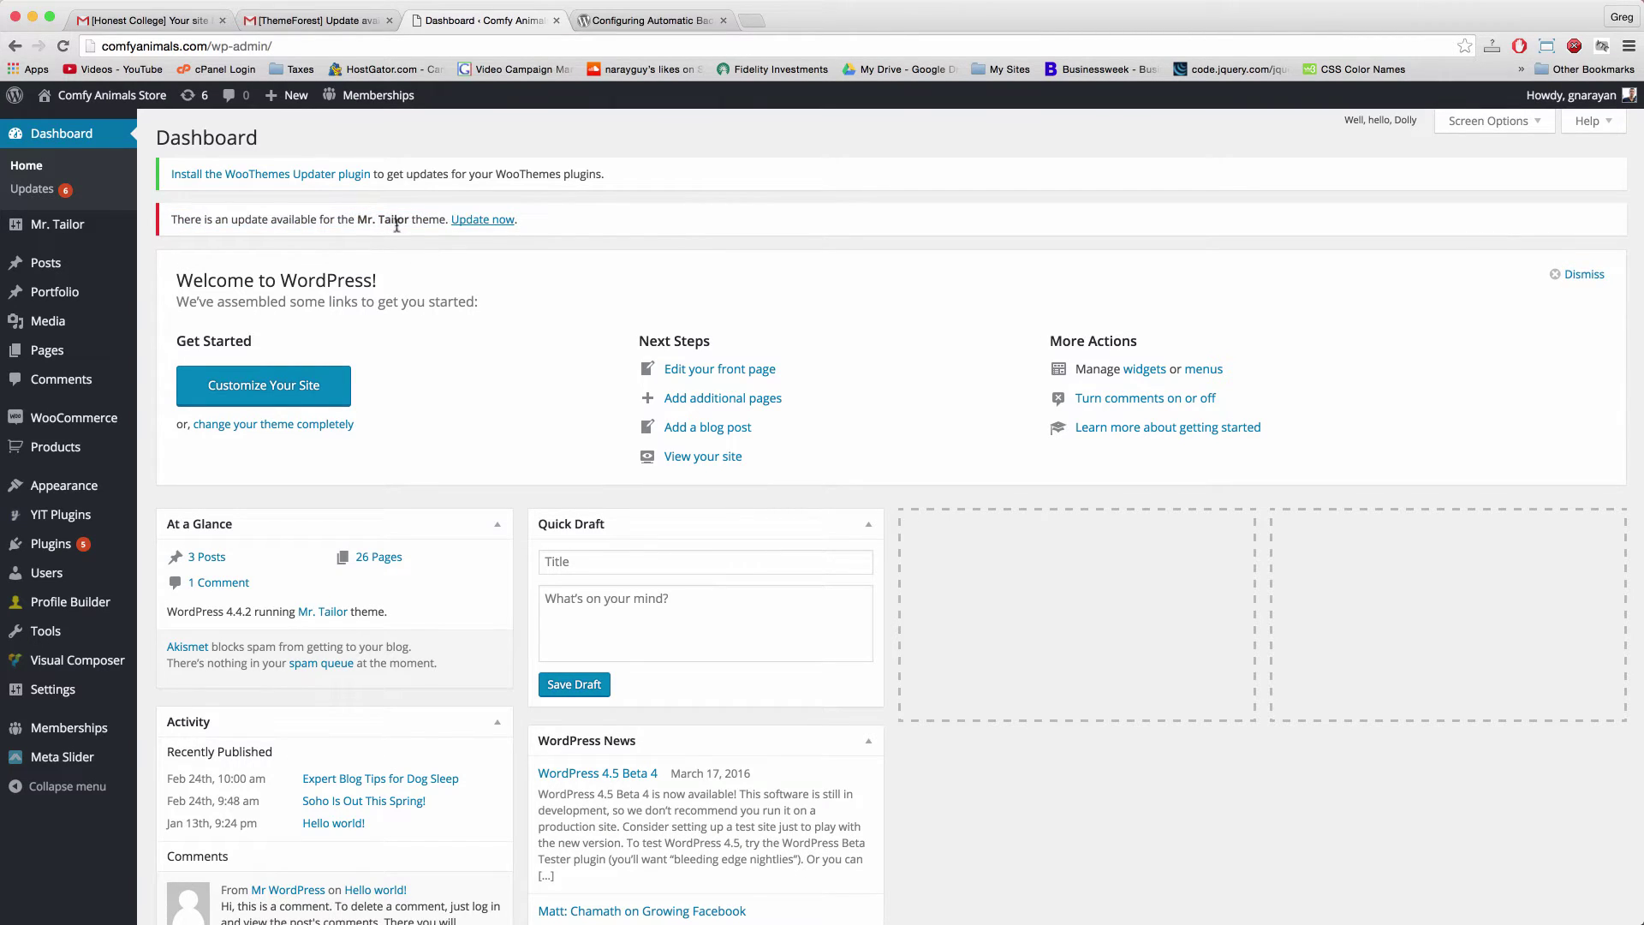
pyautogui.moveTo(82, 548)
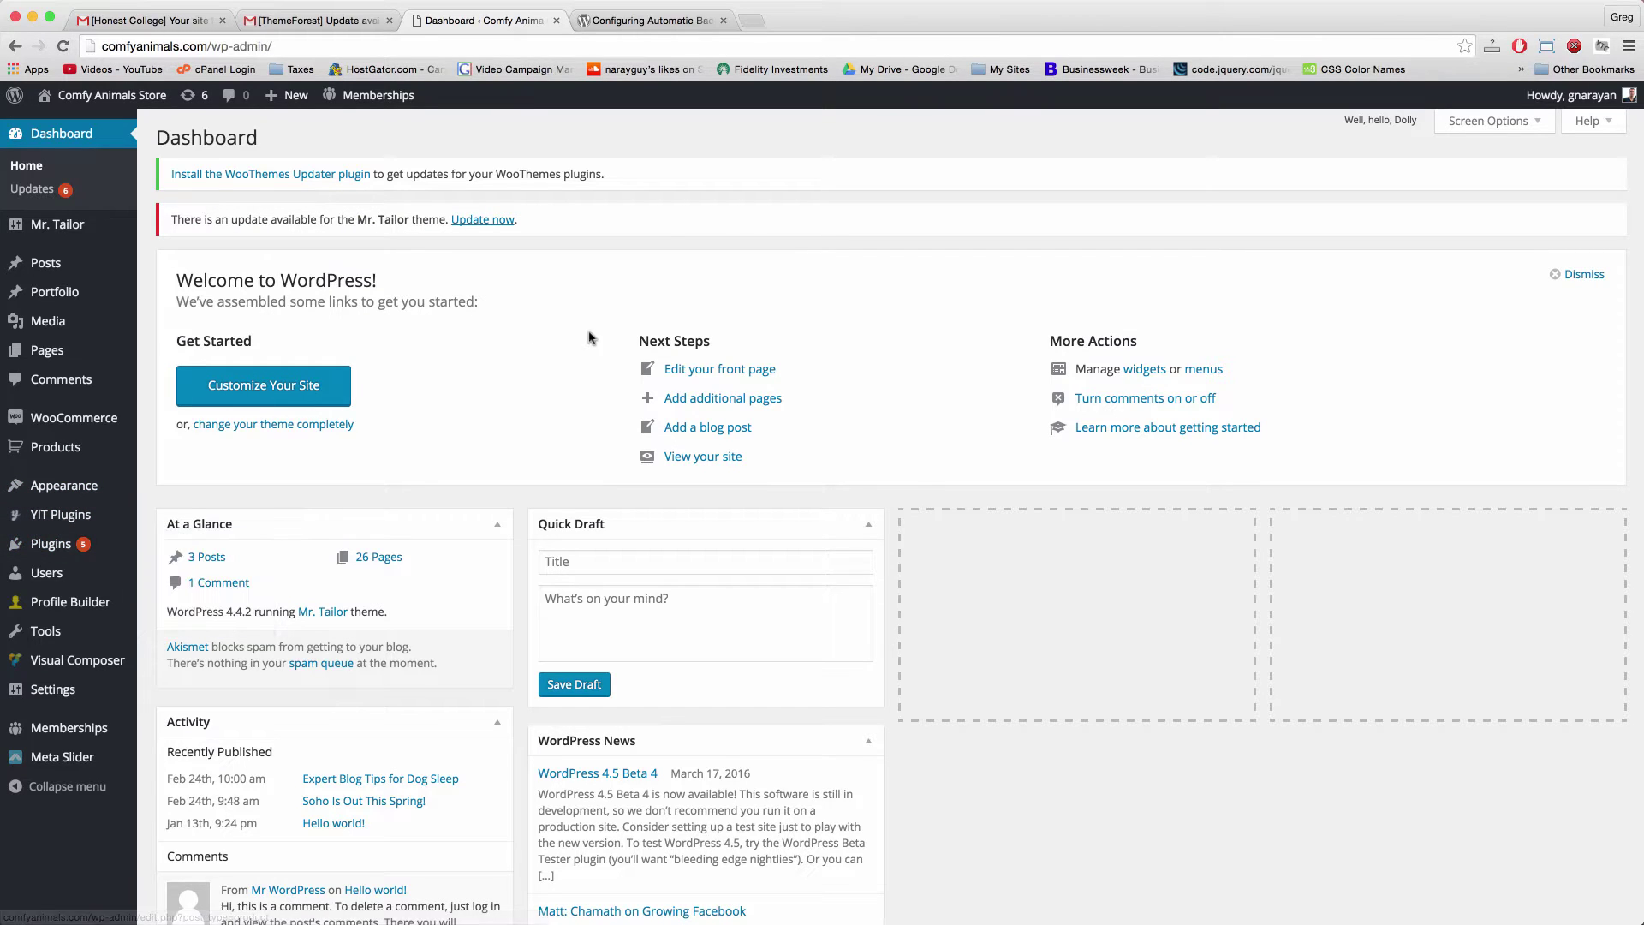
pyautogui.click(47, 191)
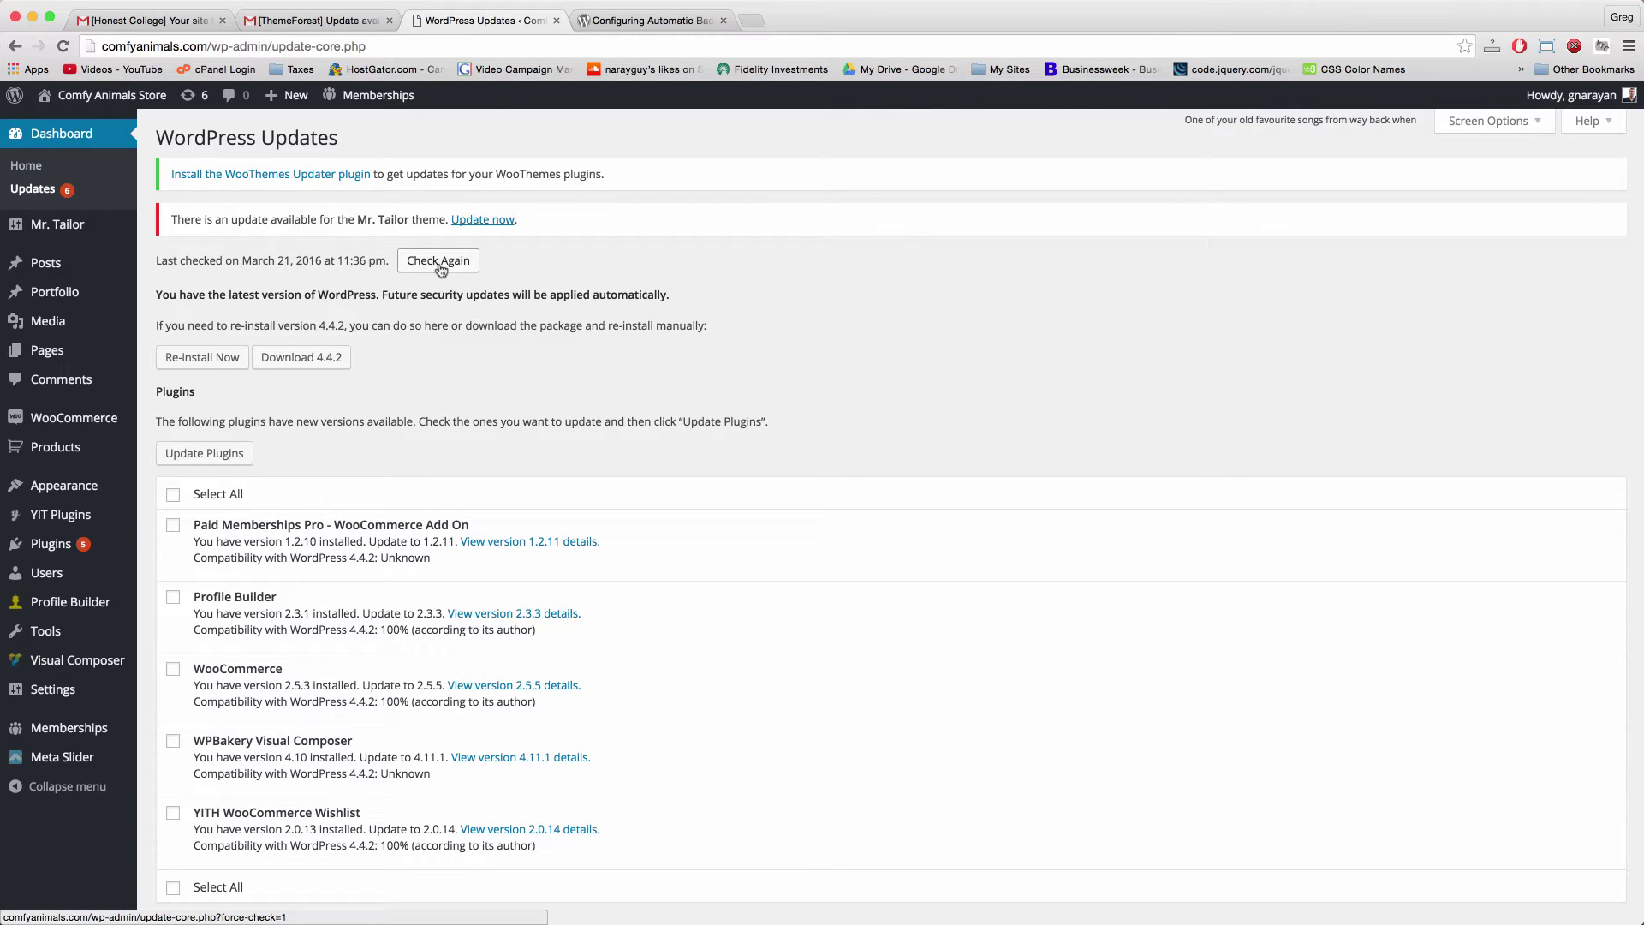
# - Check the current date and time, and review the WordPress core version and the note on automatic security updates
pyautogui.press('F12')
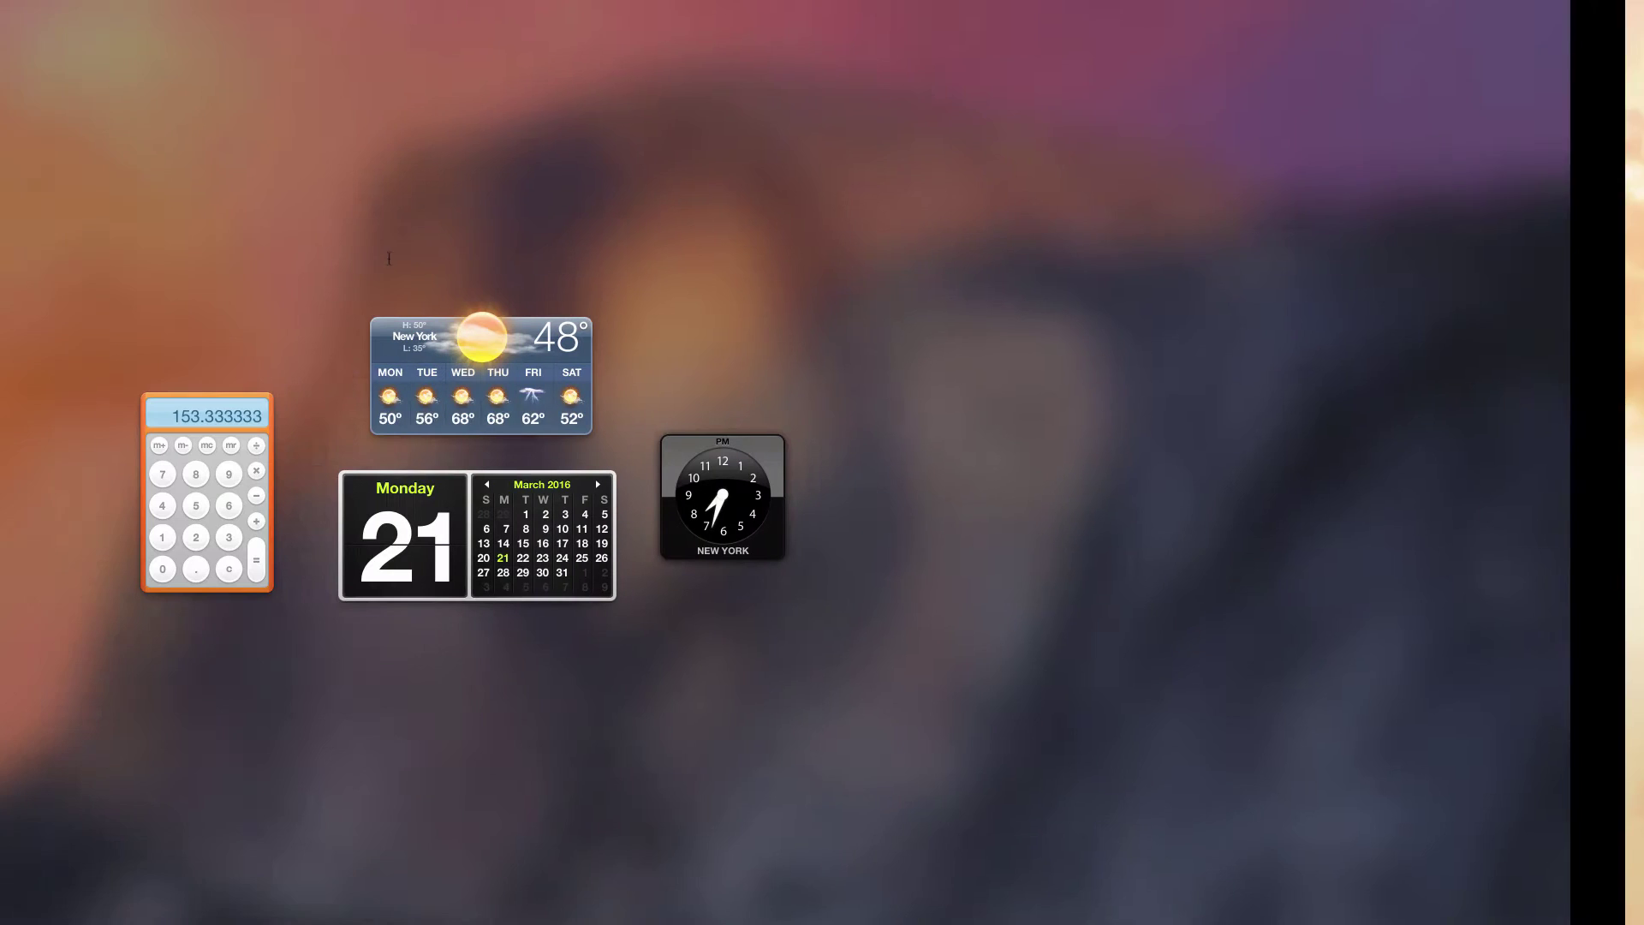
pyautogui.press('F12')
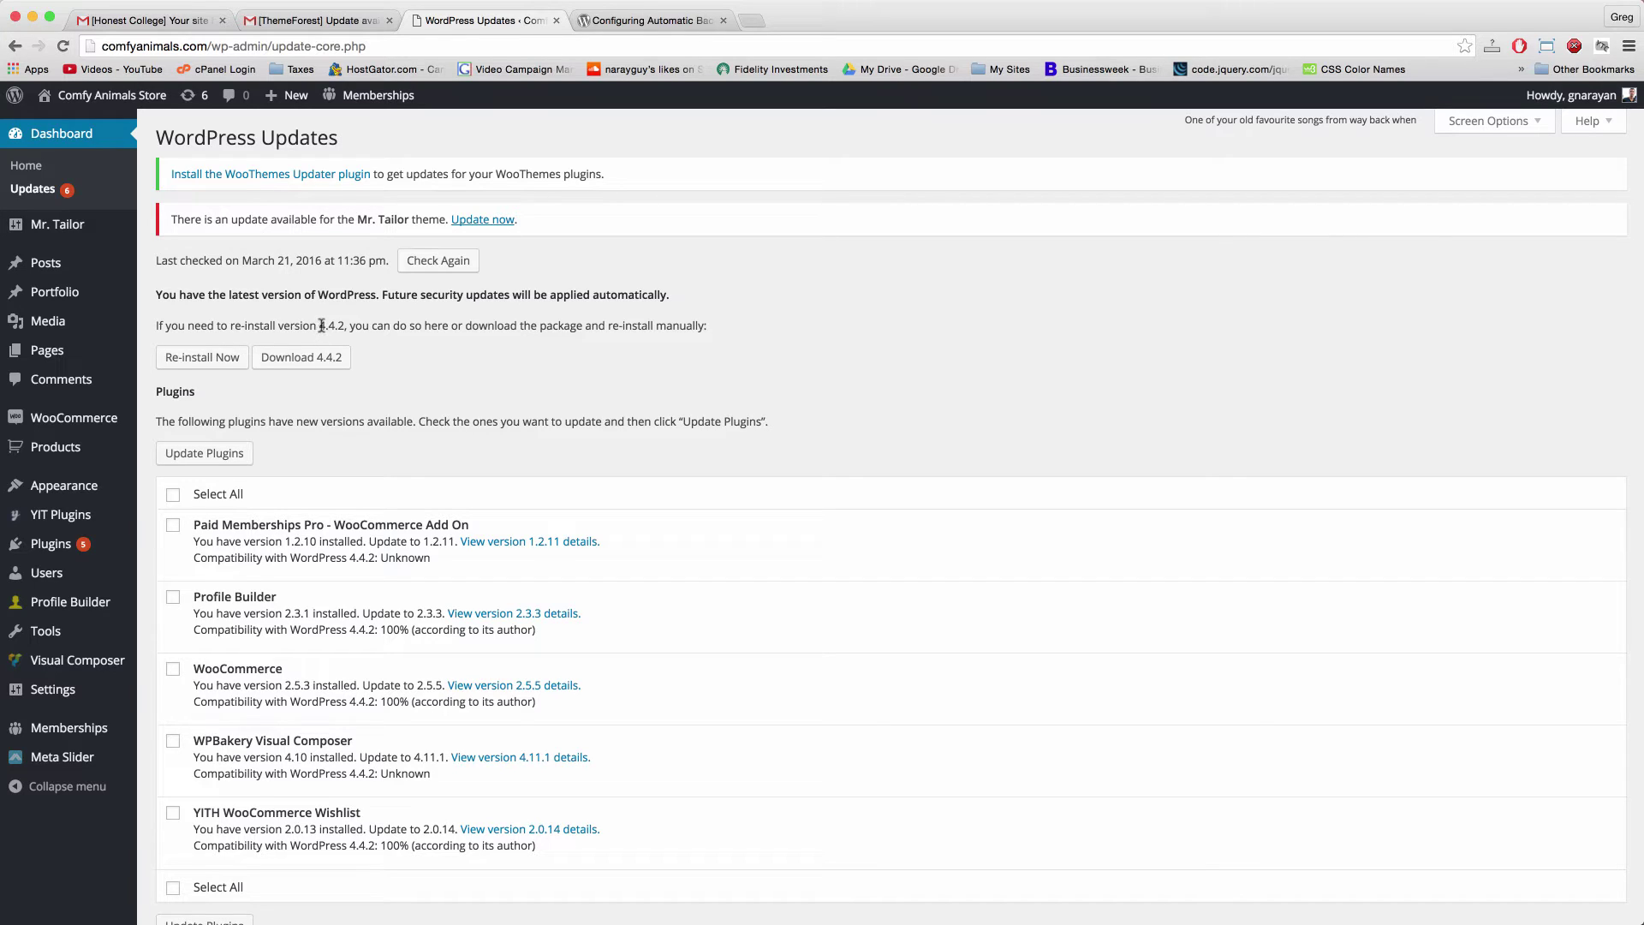
pyautogui.moveTo(318, 325); pyautogui.dragTo(334, 328)
pyautogui.click(328, 328)
pyautogui.moveTo(328, 329); pyautogui.dragTo(333, 328)
pyautogui.moveTo(382, 295); pyautogui.dragTo(665, 303)
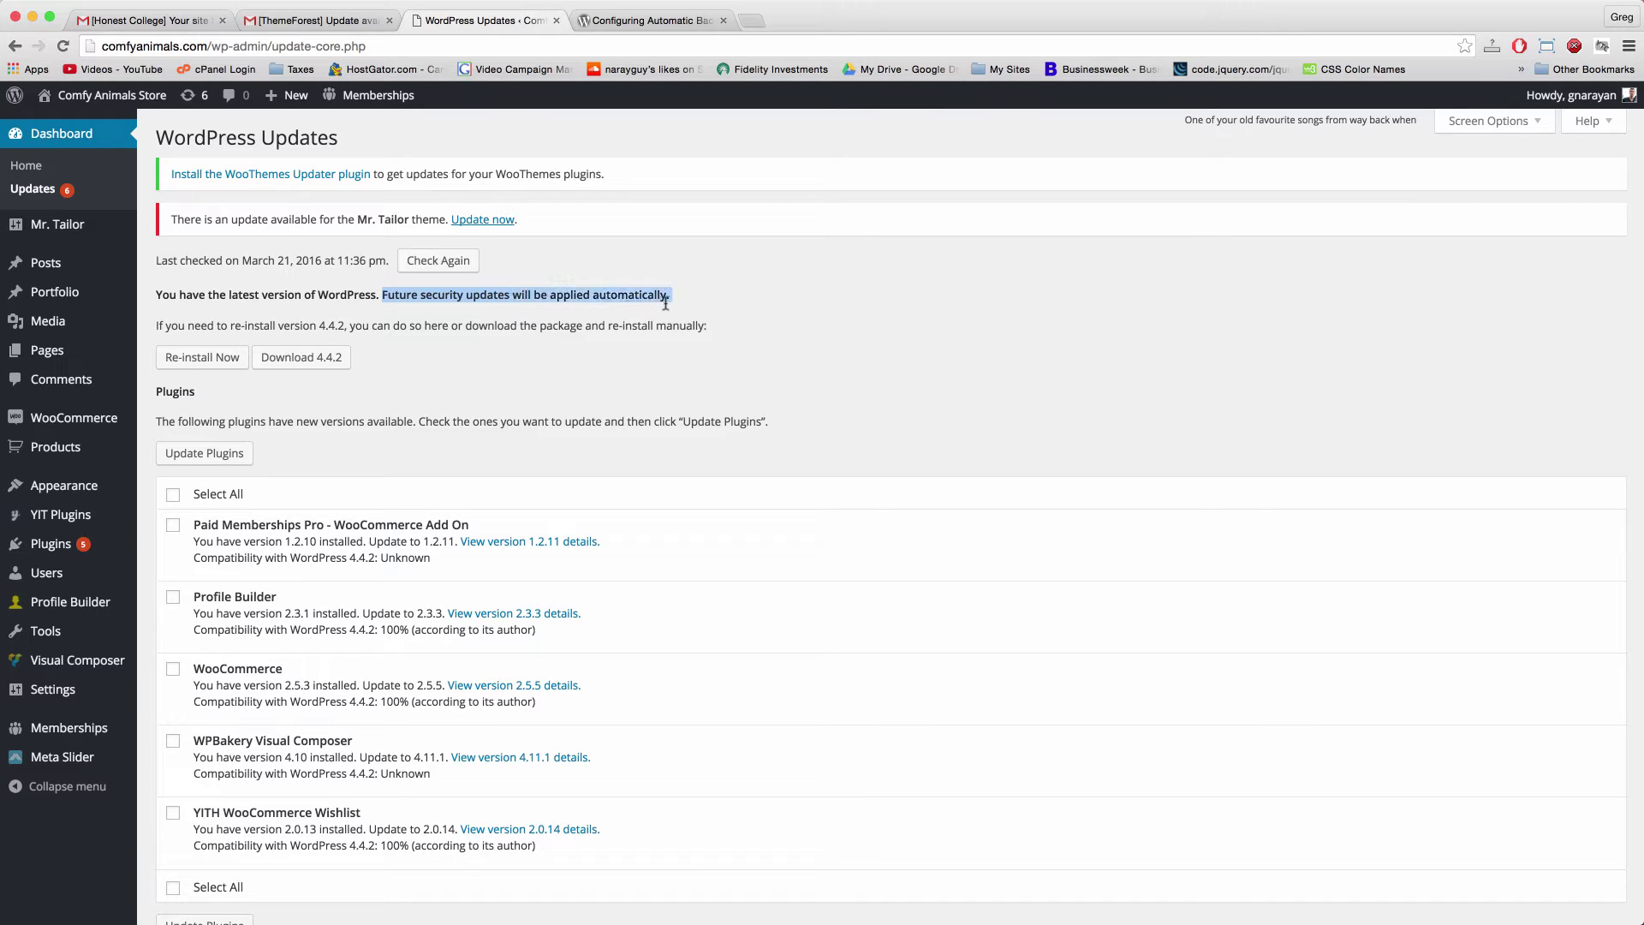
pyautogui.click(665, 303)
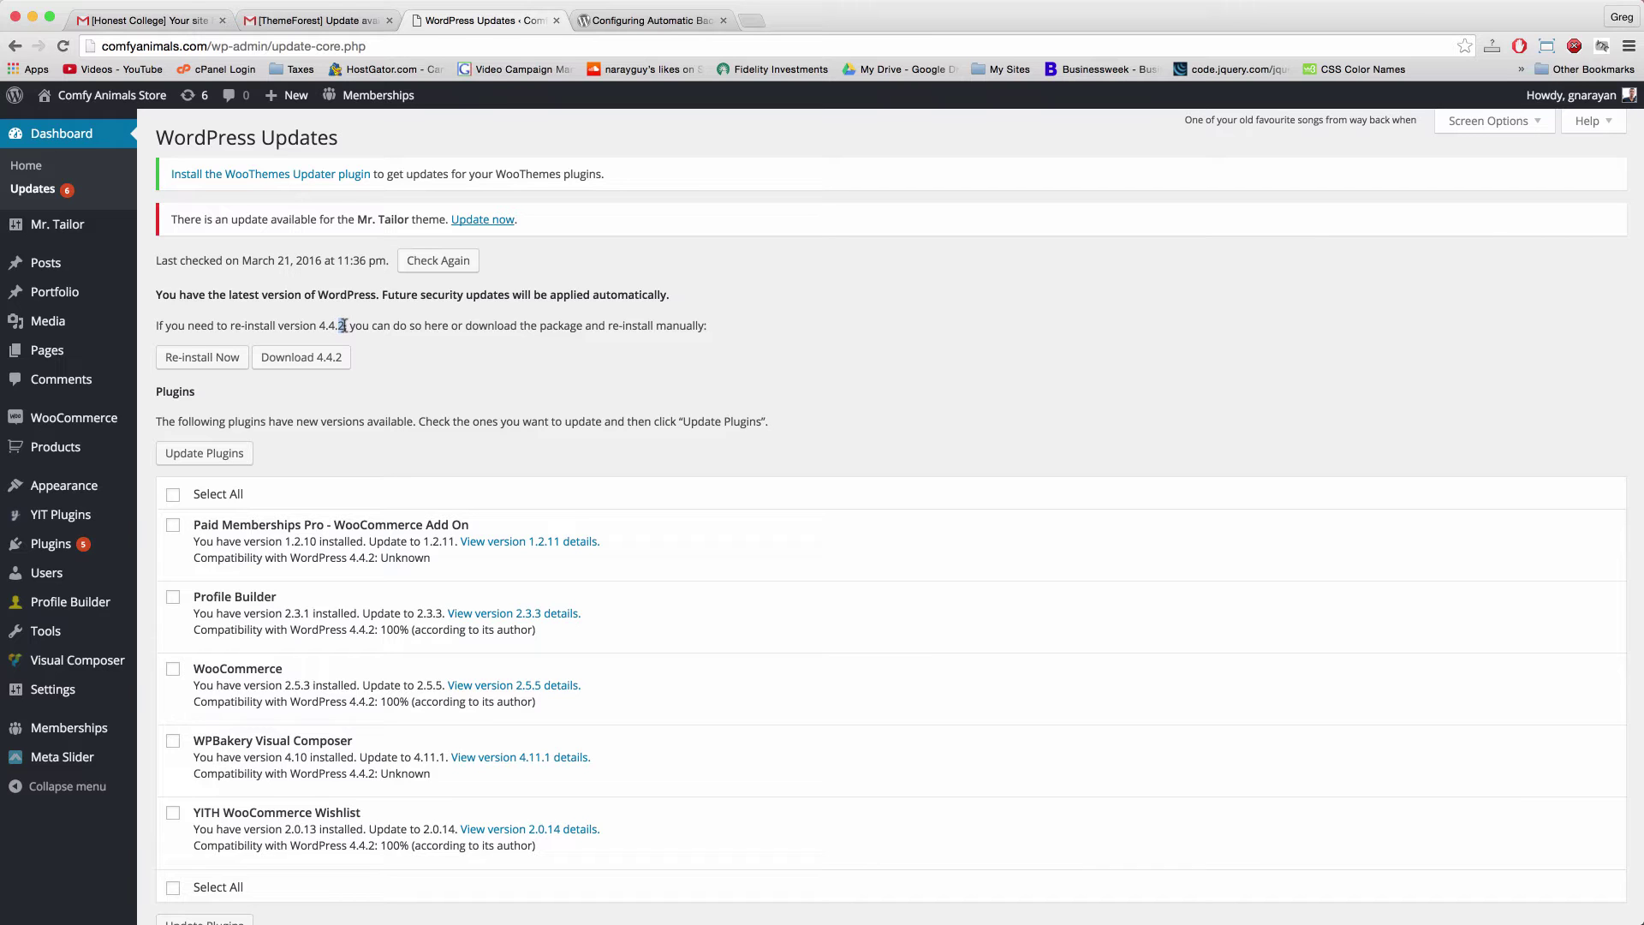
# - Consult the Codex page on automatic background updates and the Honest College update email, and return to the WordPress Updates page
pyautogui.click(667, 26)
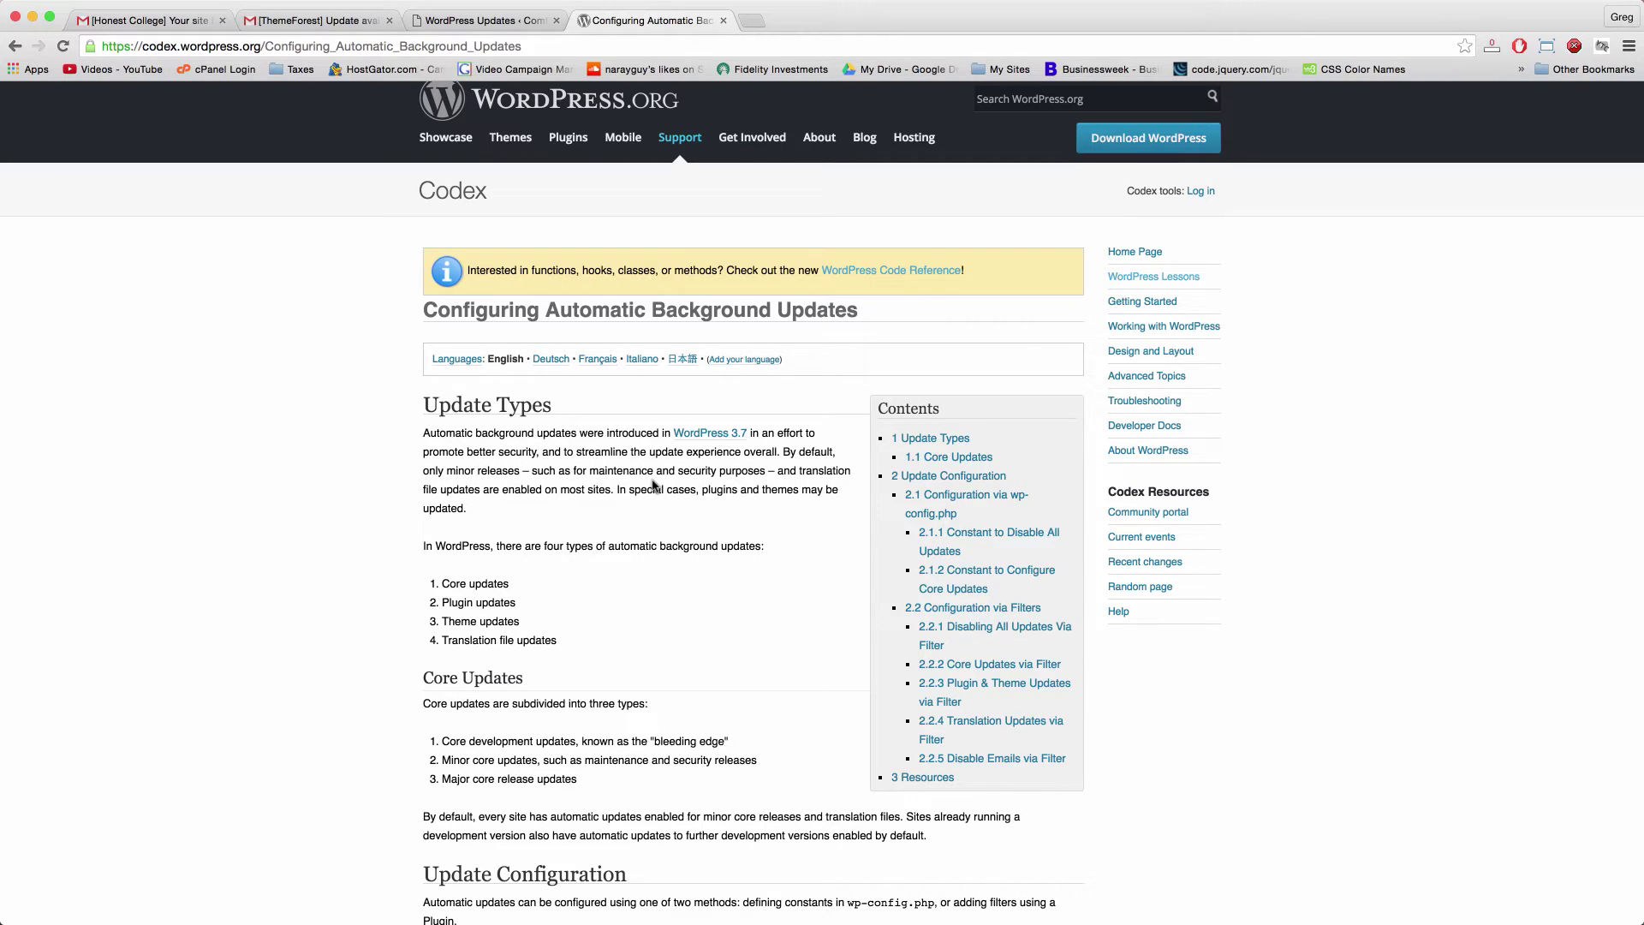
pyautogui.click(480, 24)
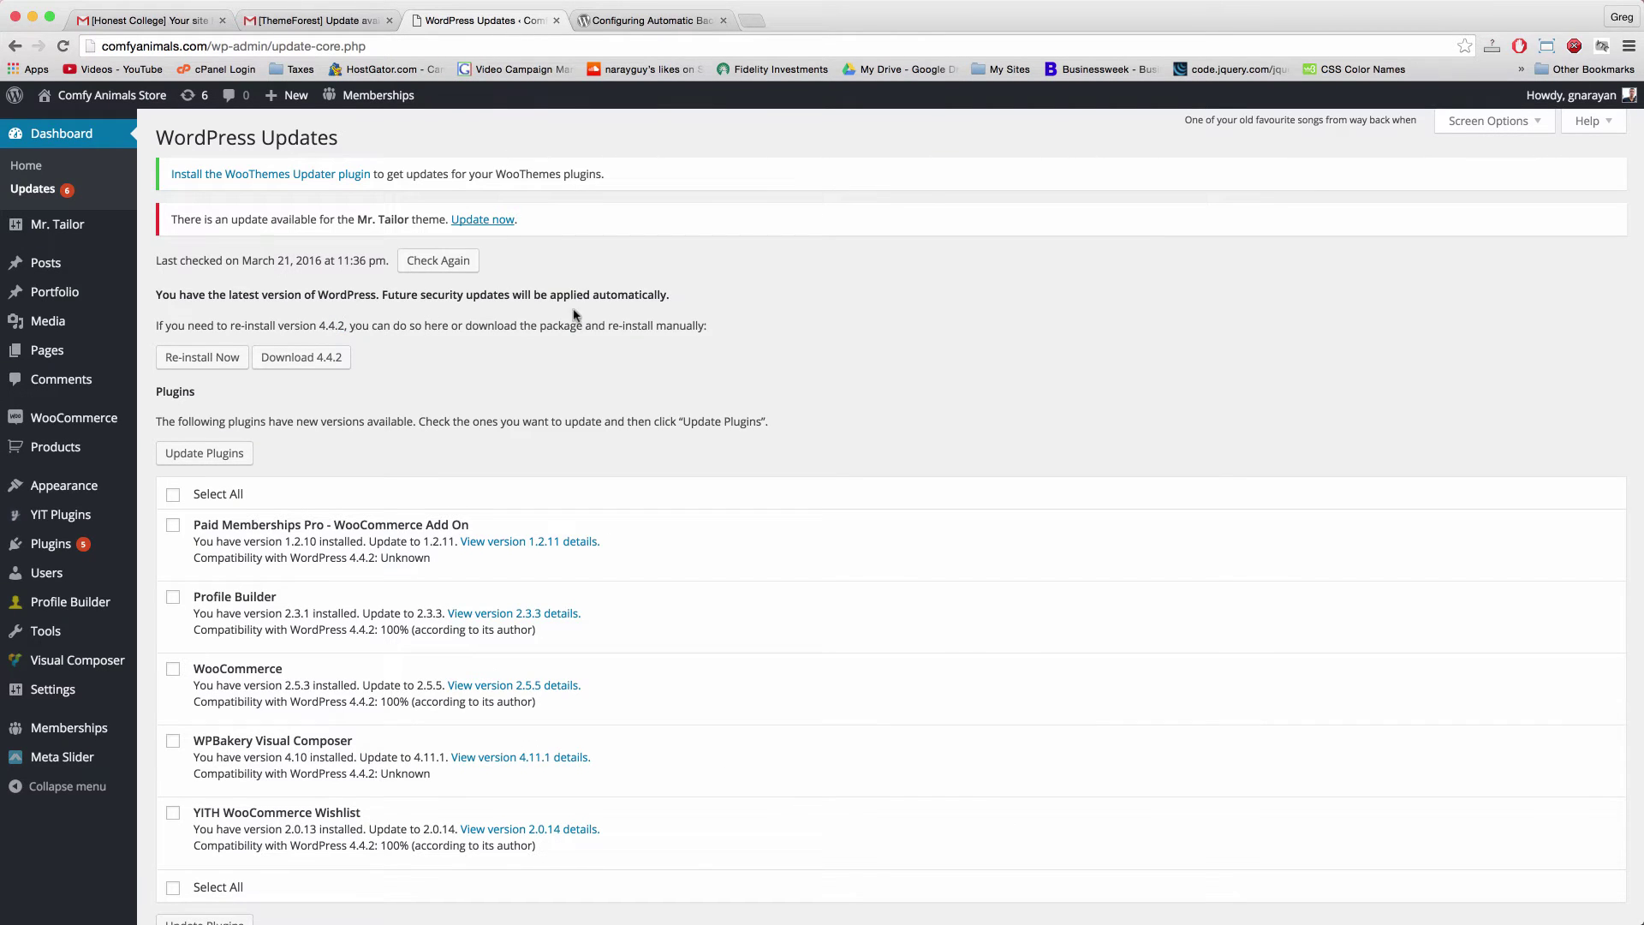
pyautogui.click(125, 21)
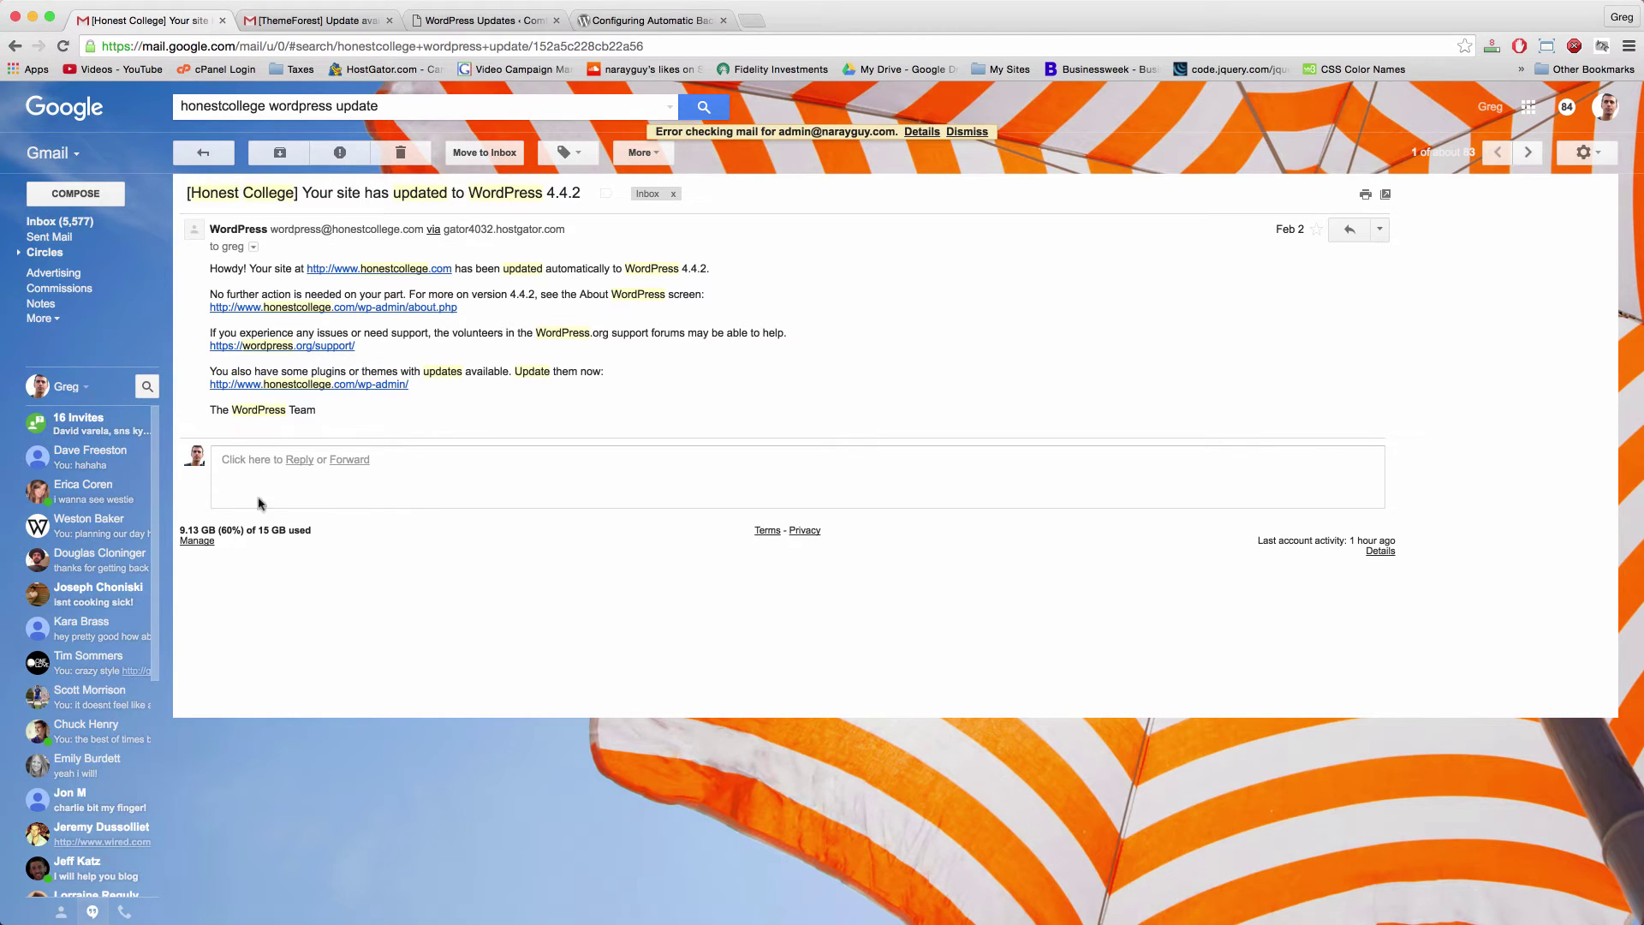
pyautogui.click(484, 20)
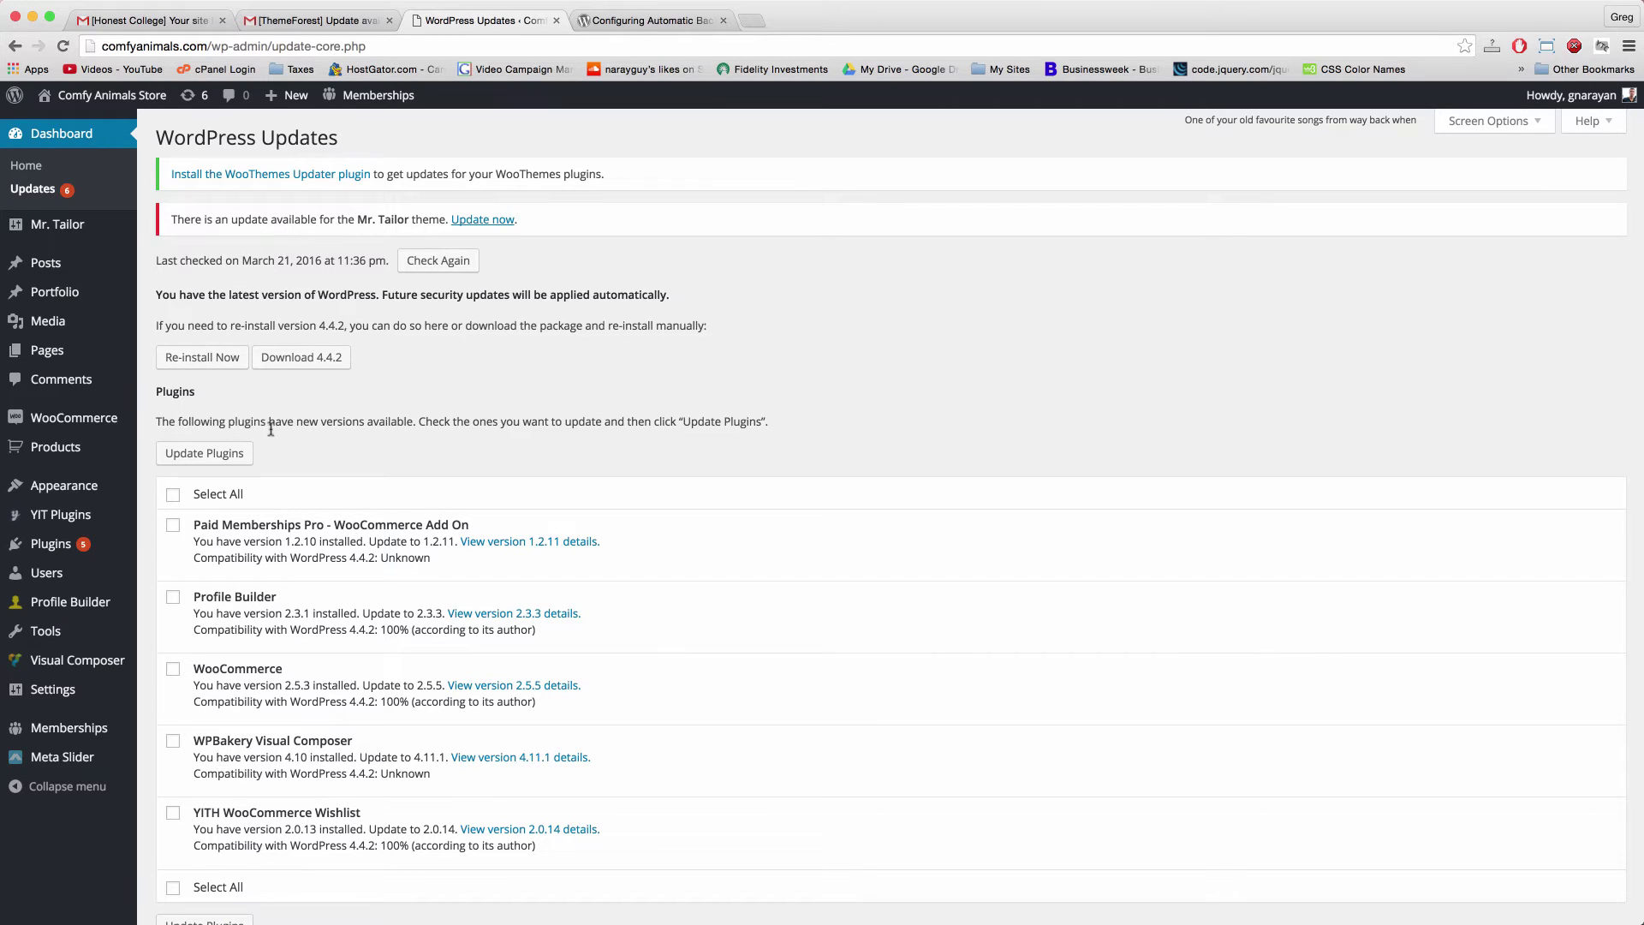
pyautogui.scroll(-3, 479, 418)
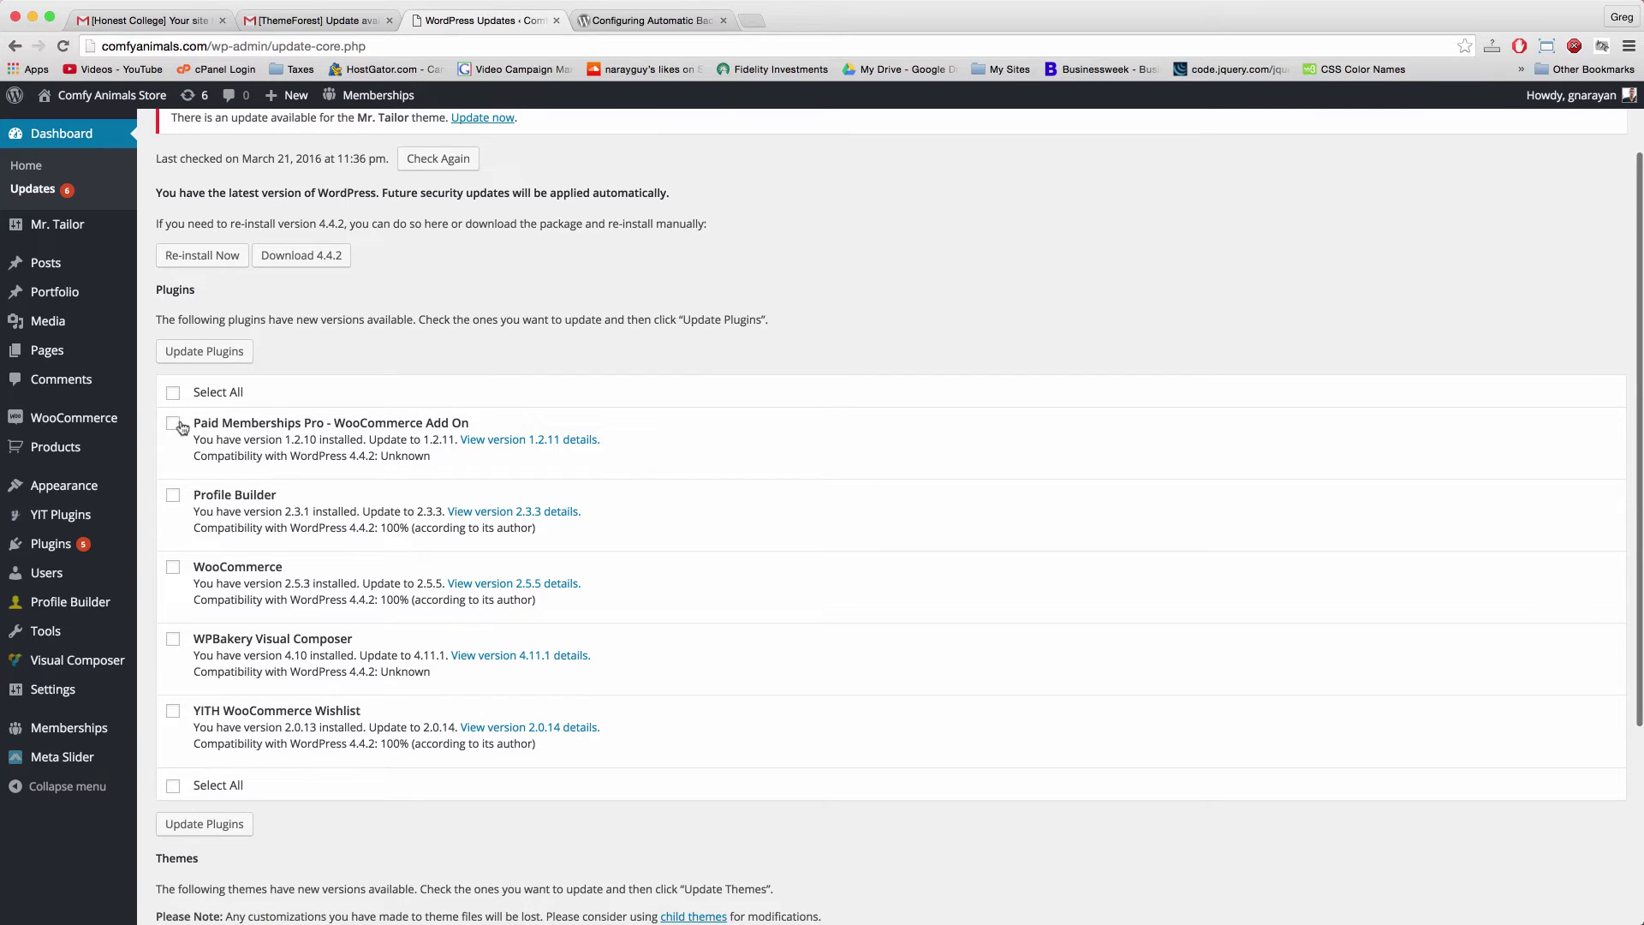
pyautogui.click(173, 423)
pyautogui.click(173, 495)
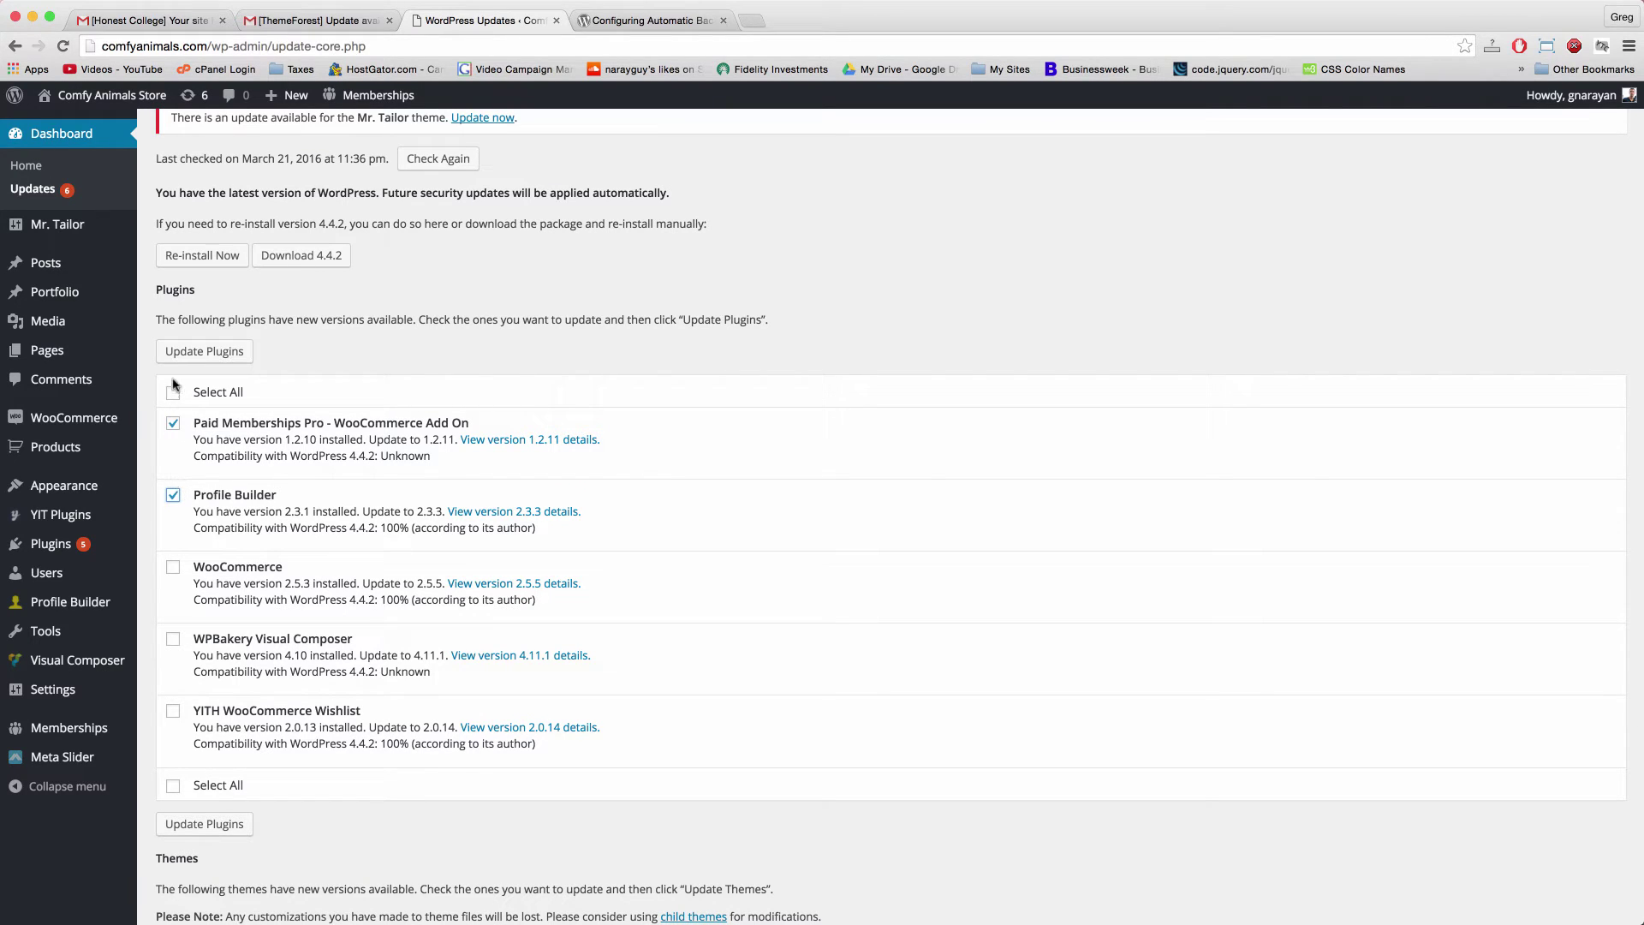
pyautogui.click(173, 391)
# - Review the pending plugin updates and the Mr. Tailor theme update listed on the WordPress Updates page
pyautogui.moveTo(62, 555)
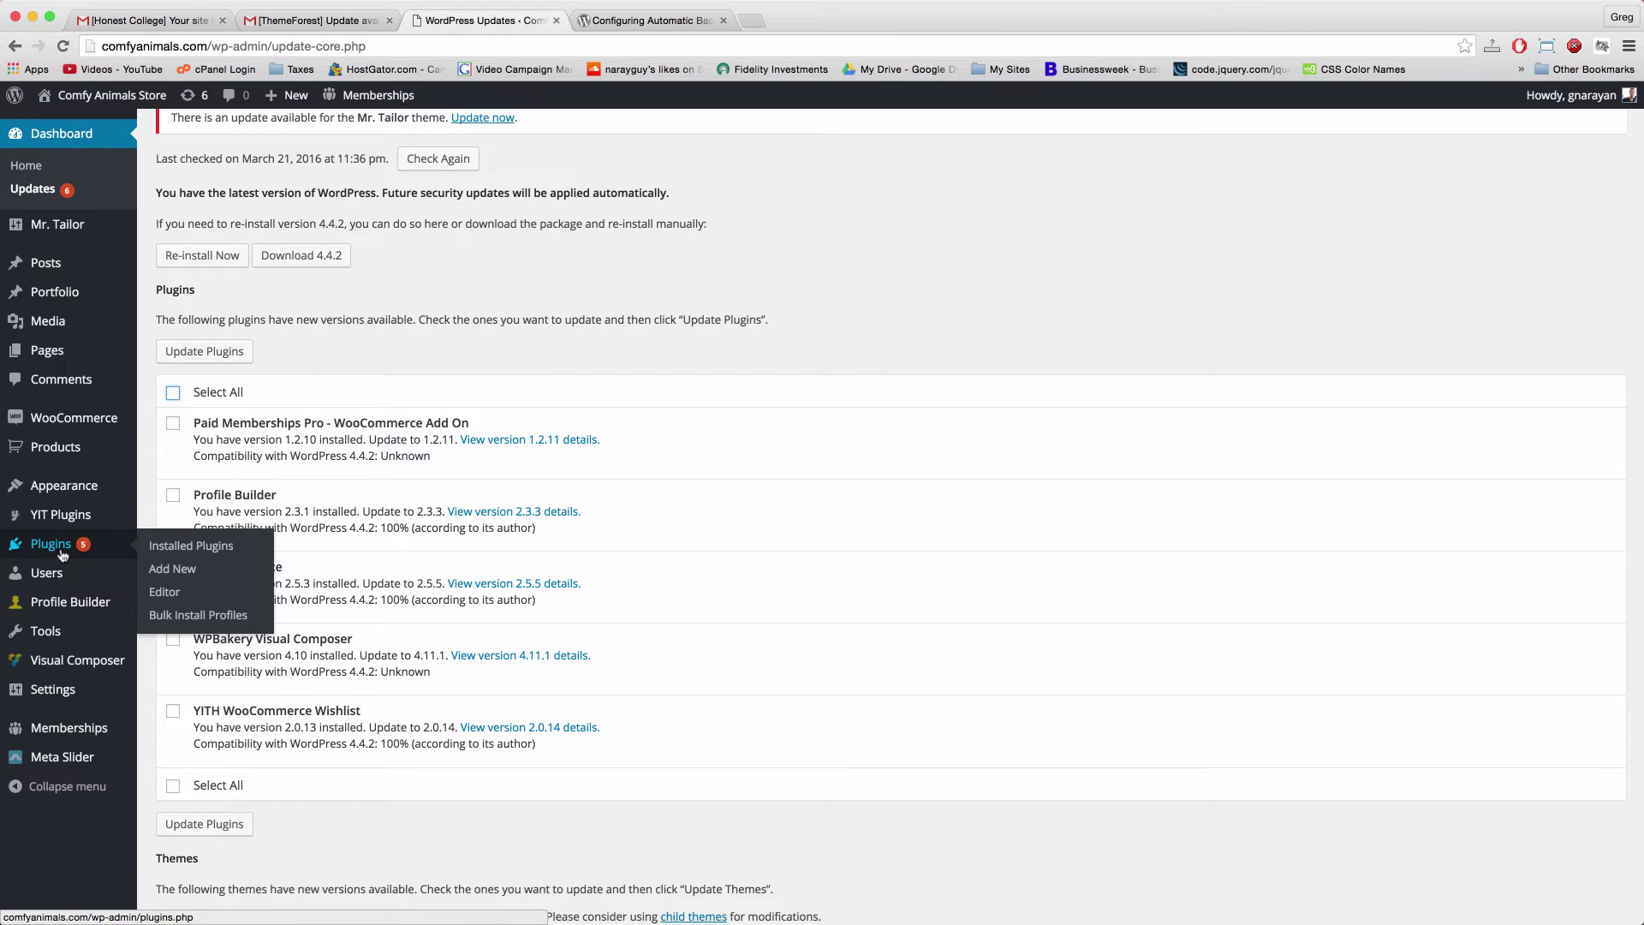
pyautogui.scroll(-3, 470, 654)
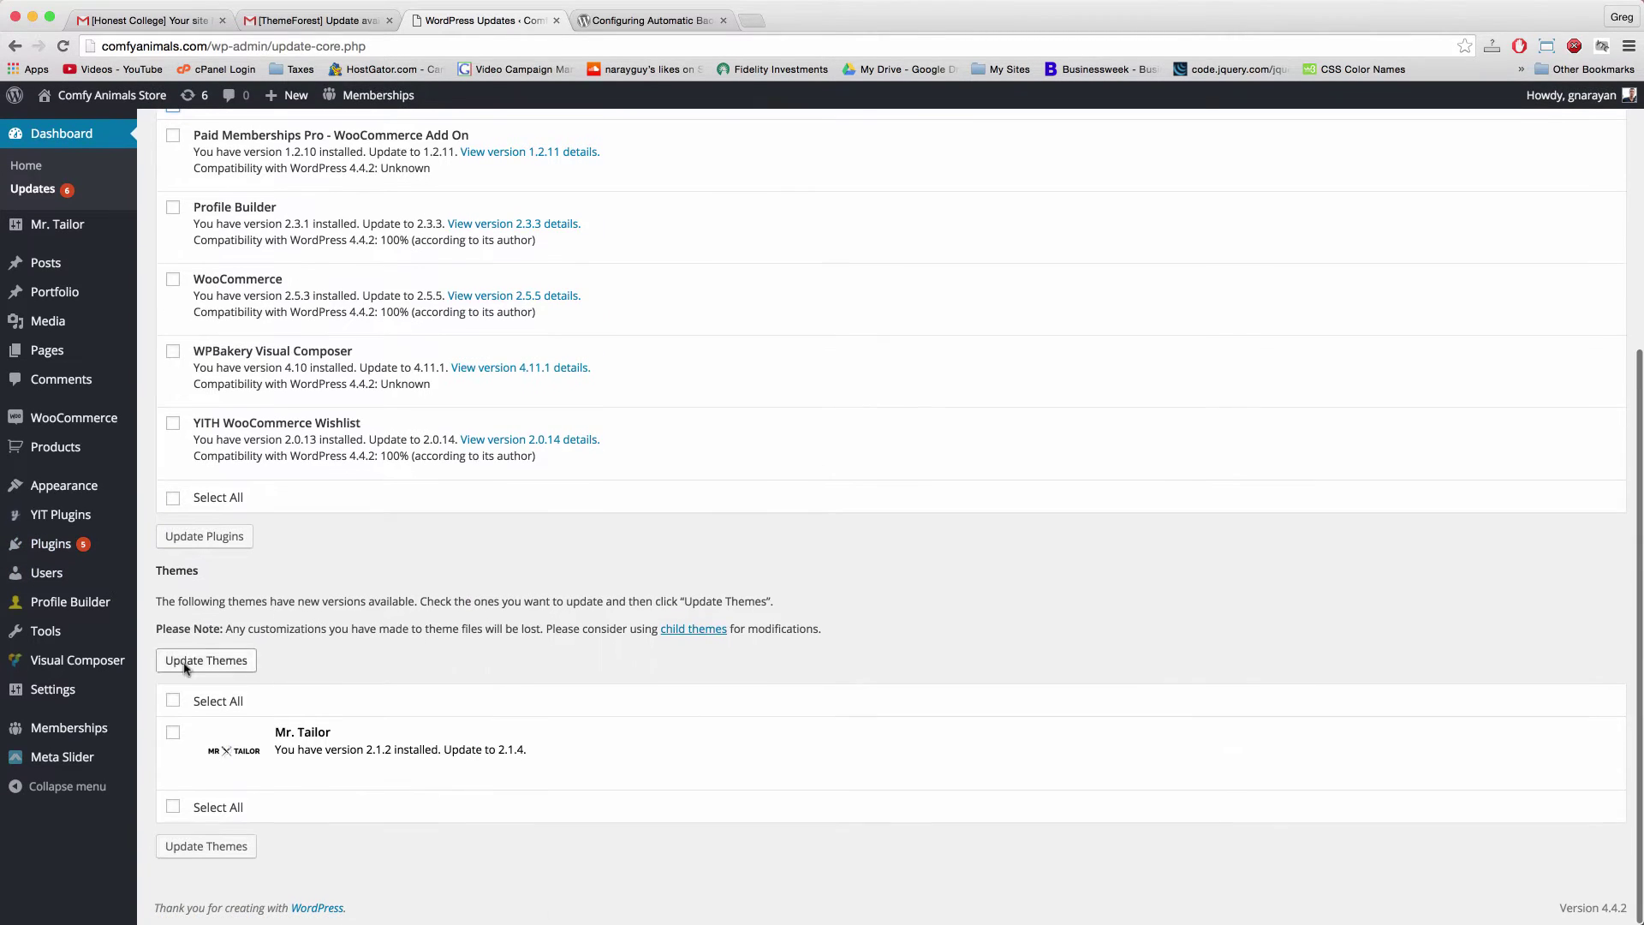
pyautogui.scroll(5, 351, 677)
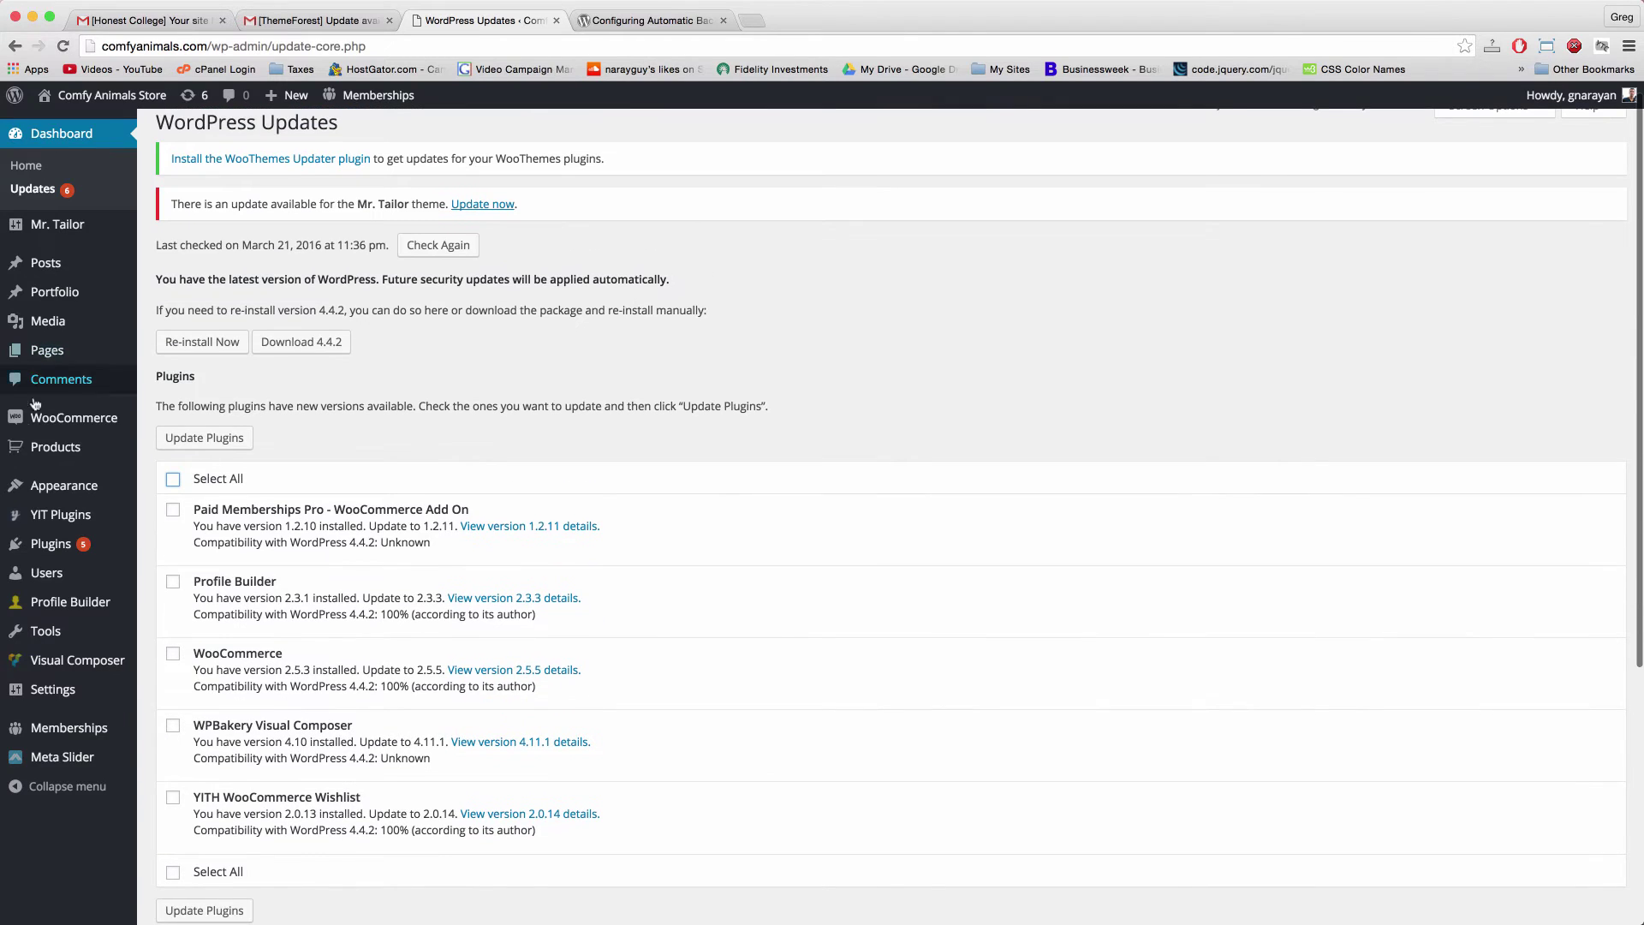
# - Search the plugin directory for "advanced automatic" and install the Advanced Automatic Updates plugin
pyautogui.click(69, 544)
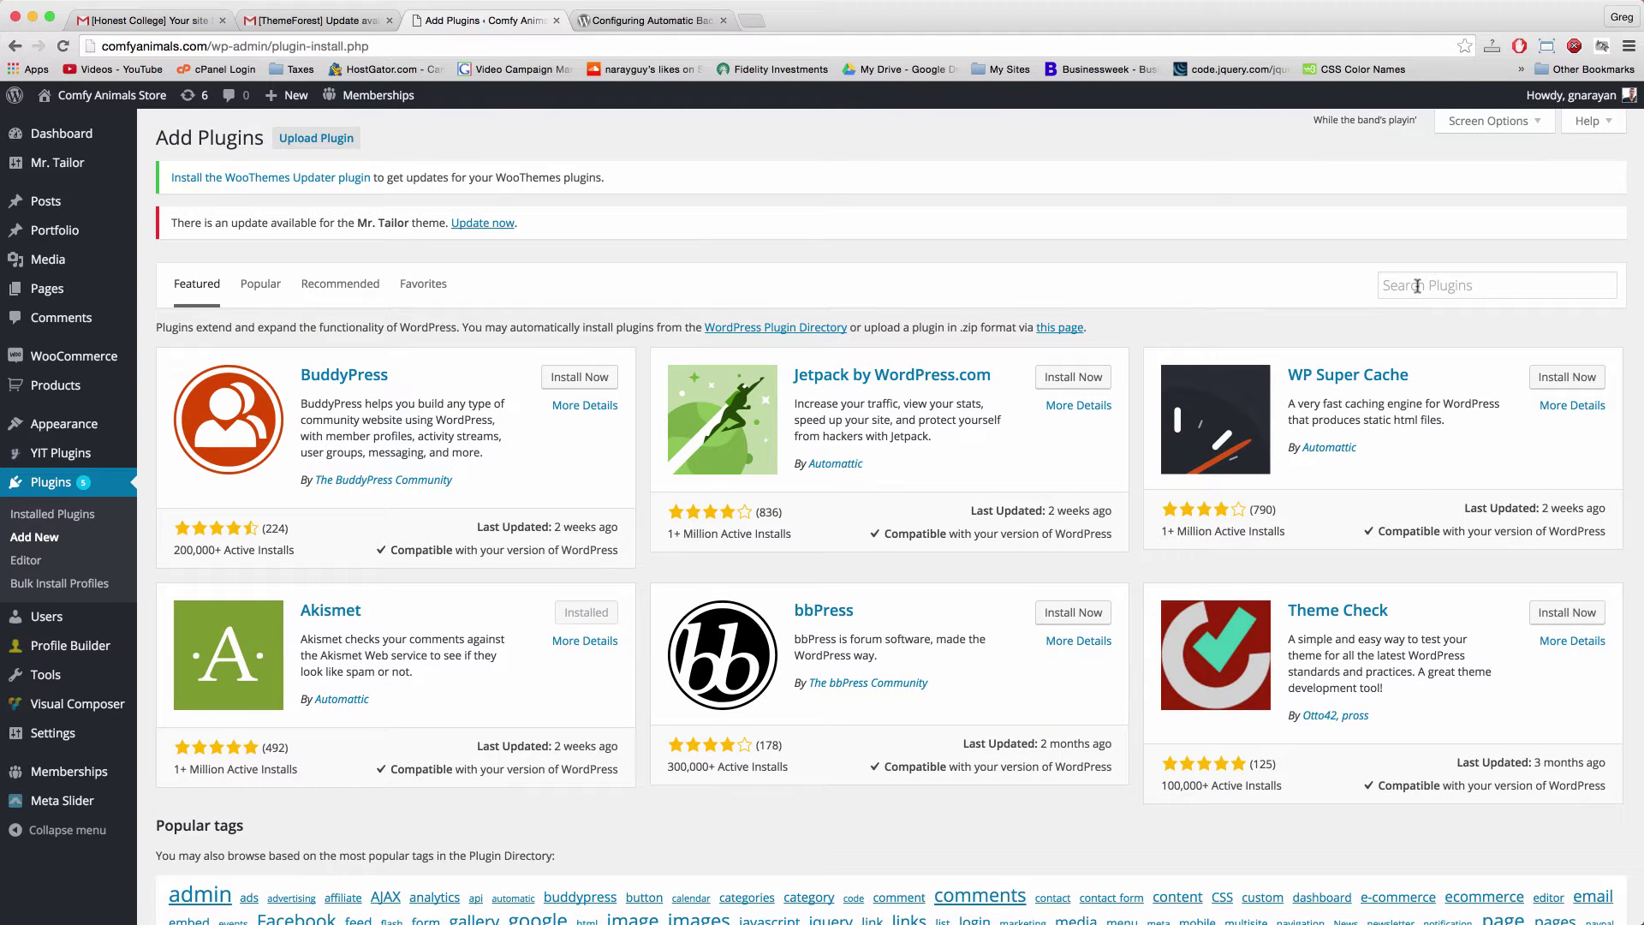
pyautogui.click(1417, 286)
pyautogui.write('a')
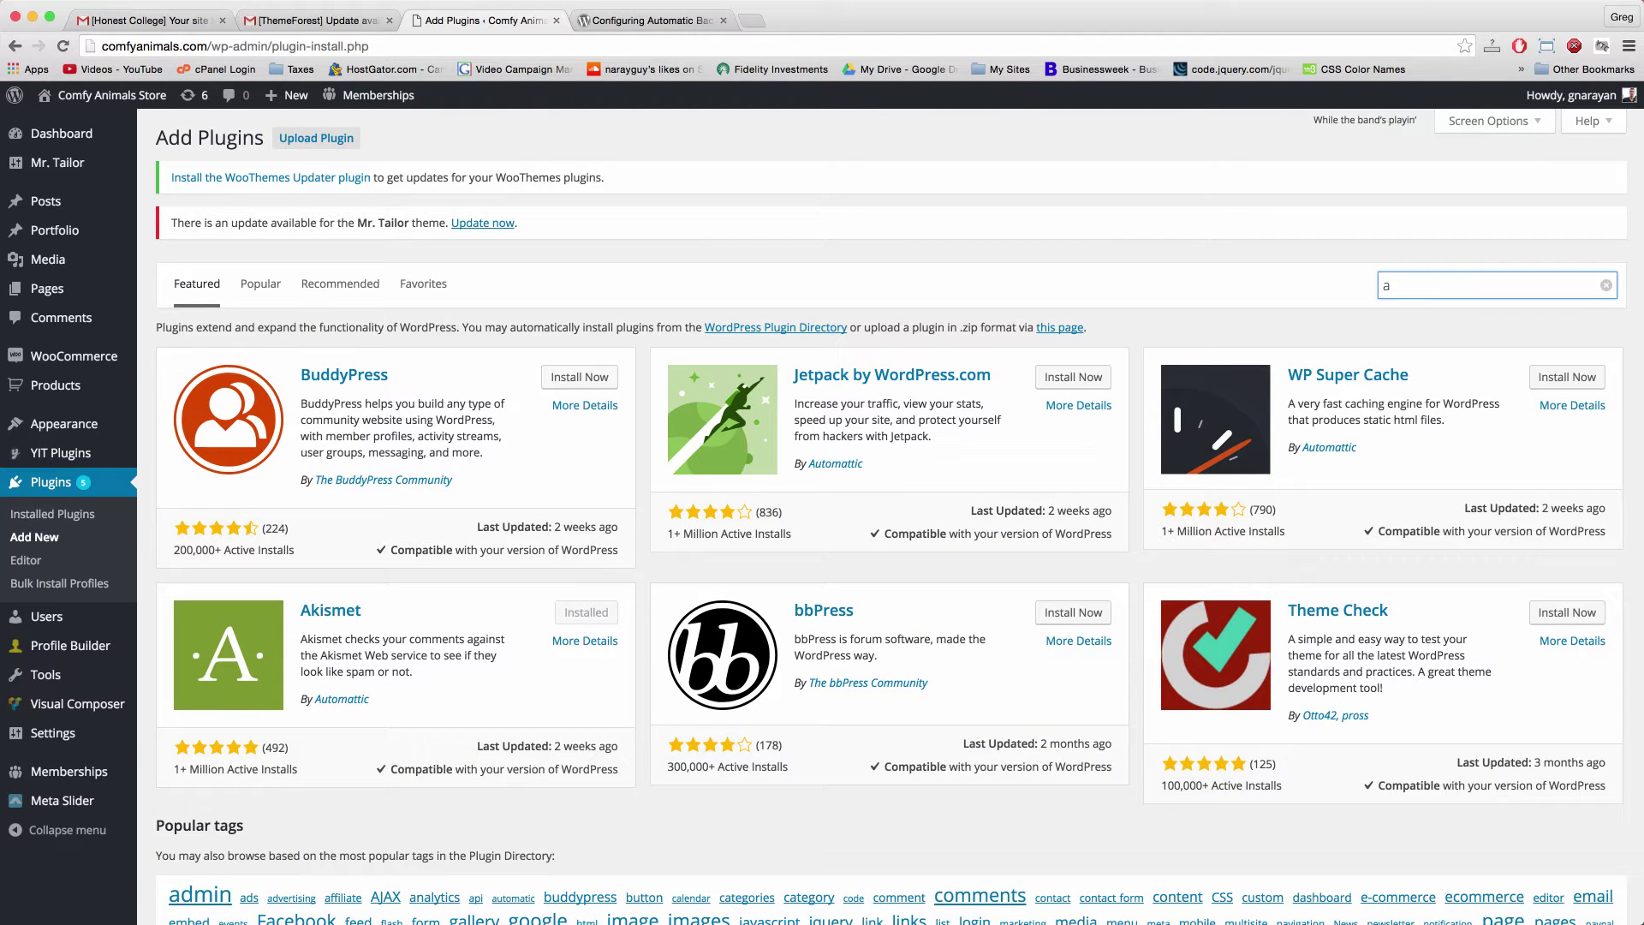
pyautogui.write('dvanced automatic')
pyautogui.press('Return')
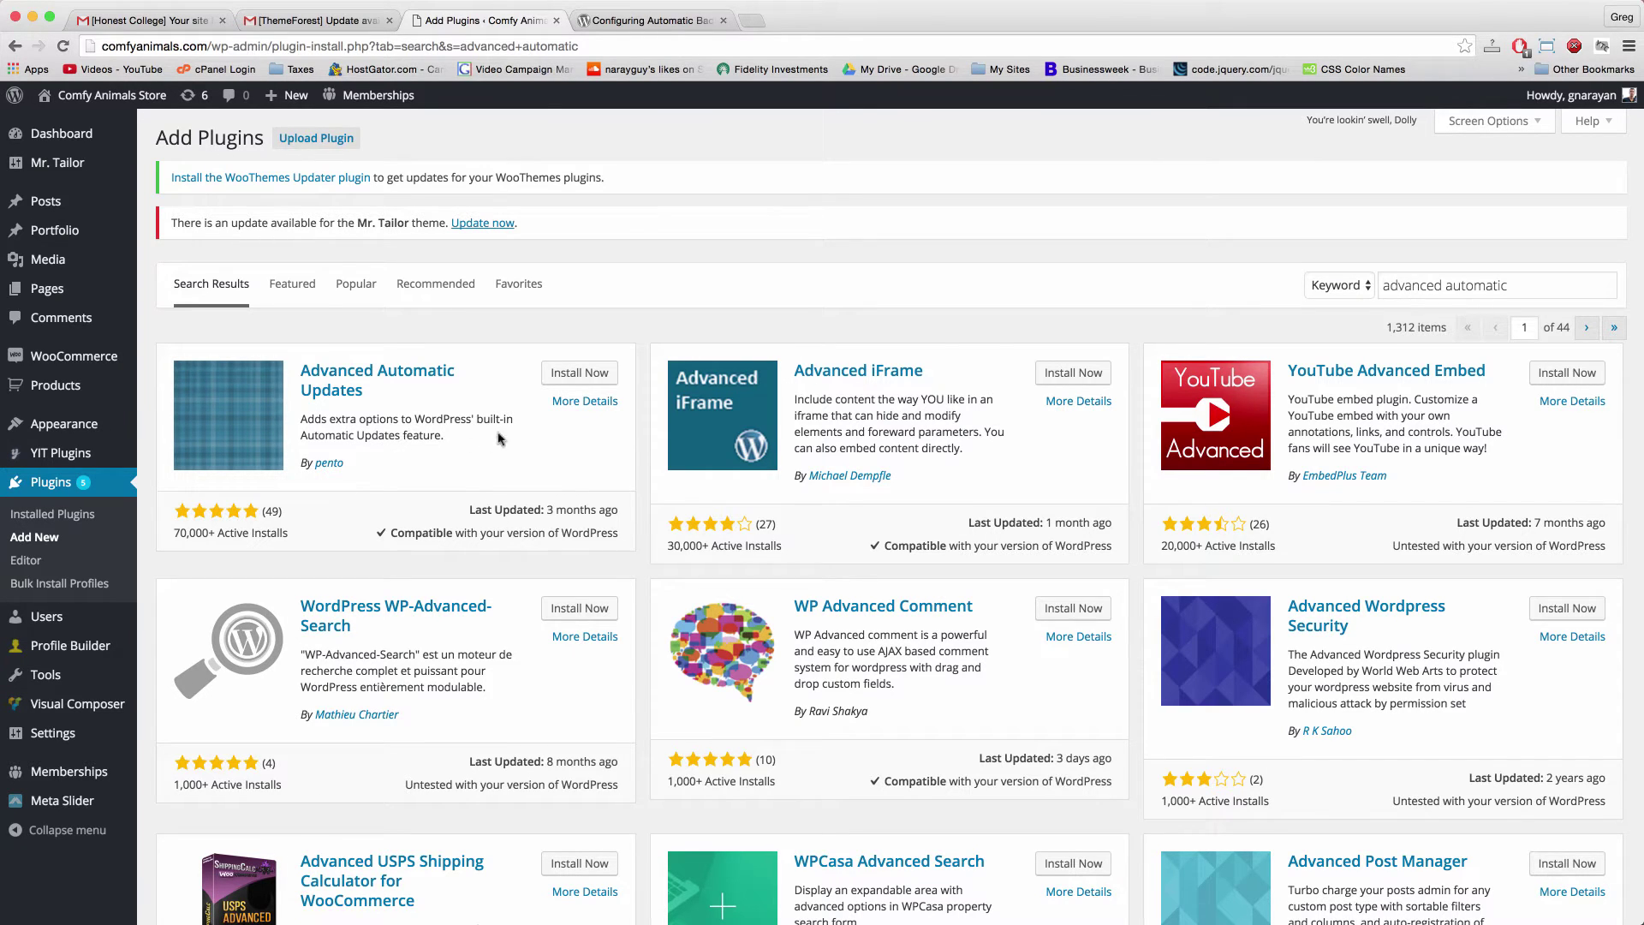
pyautogui.click(579, 373)
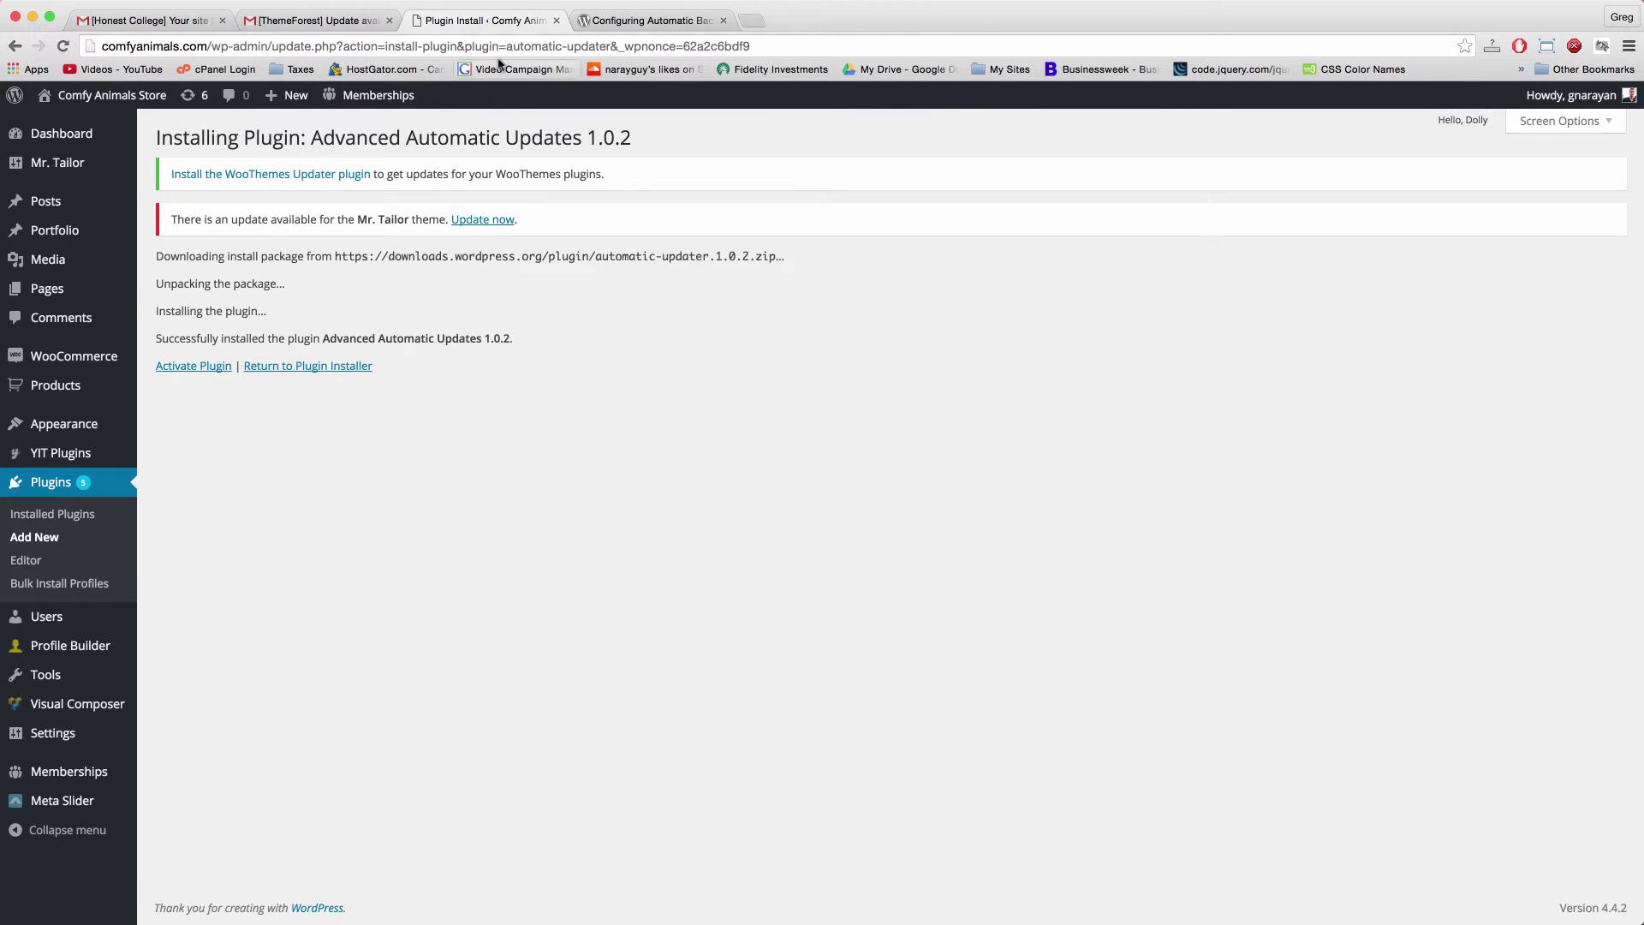
# - Activate the newly installed Advanced Automatic Updates plugin
pyautogui.click(634, 26)
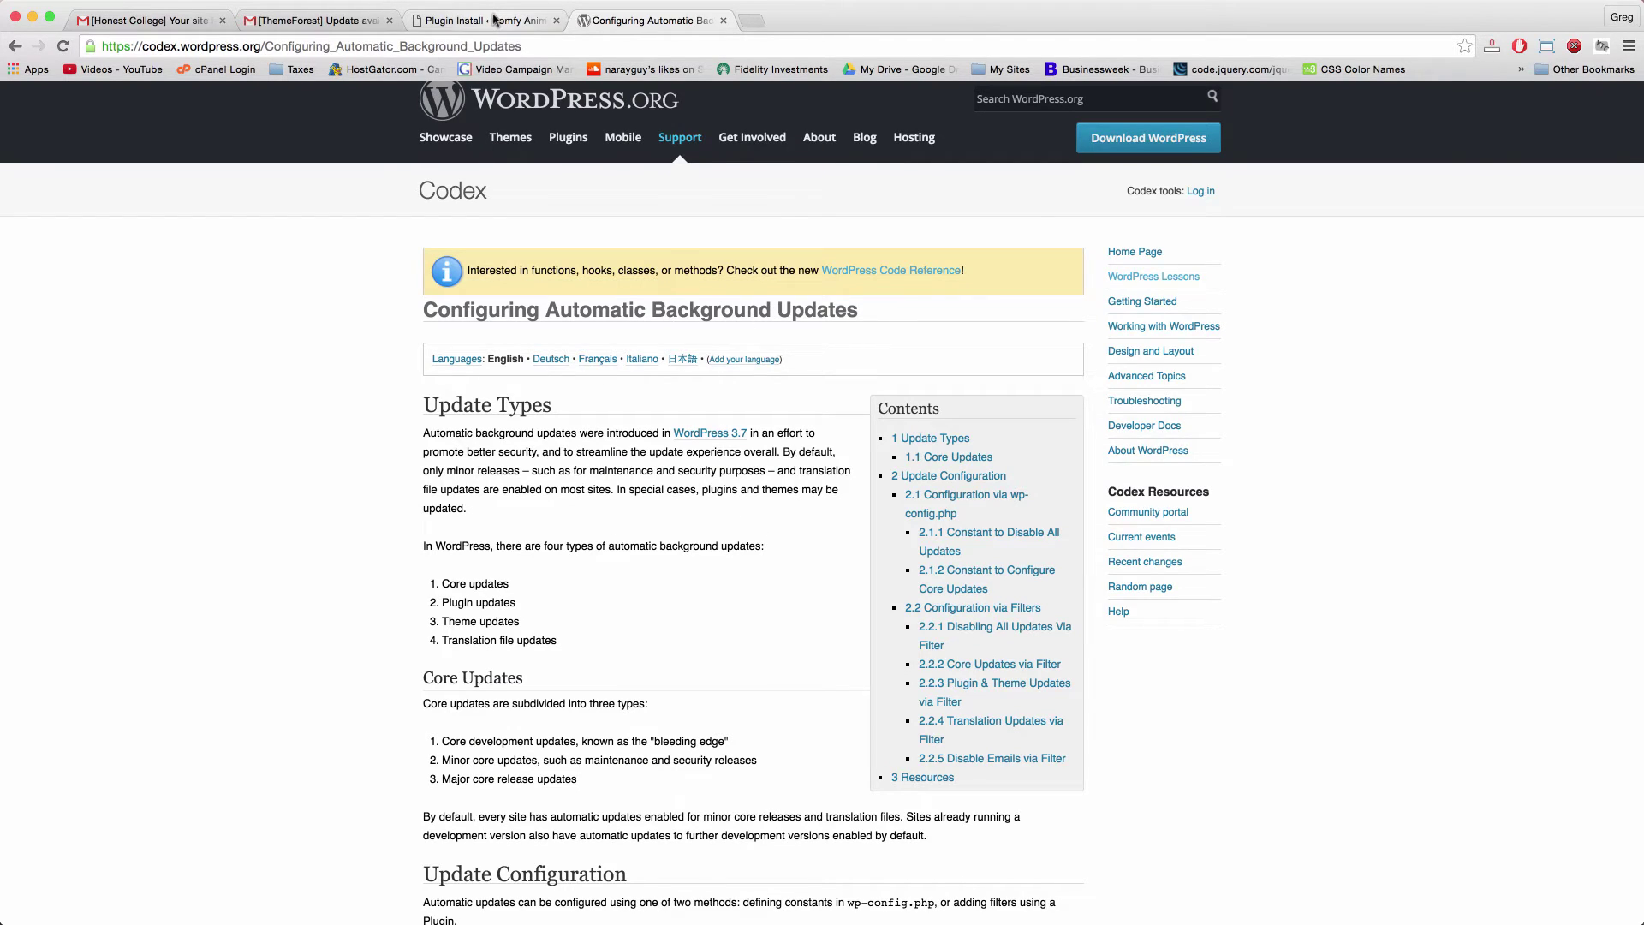
pyautogui.click(495, 19)
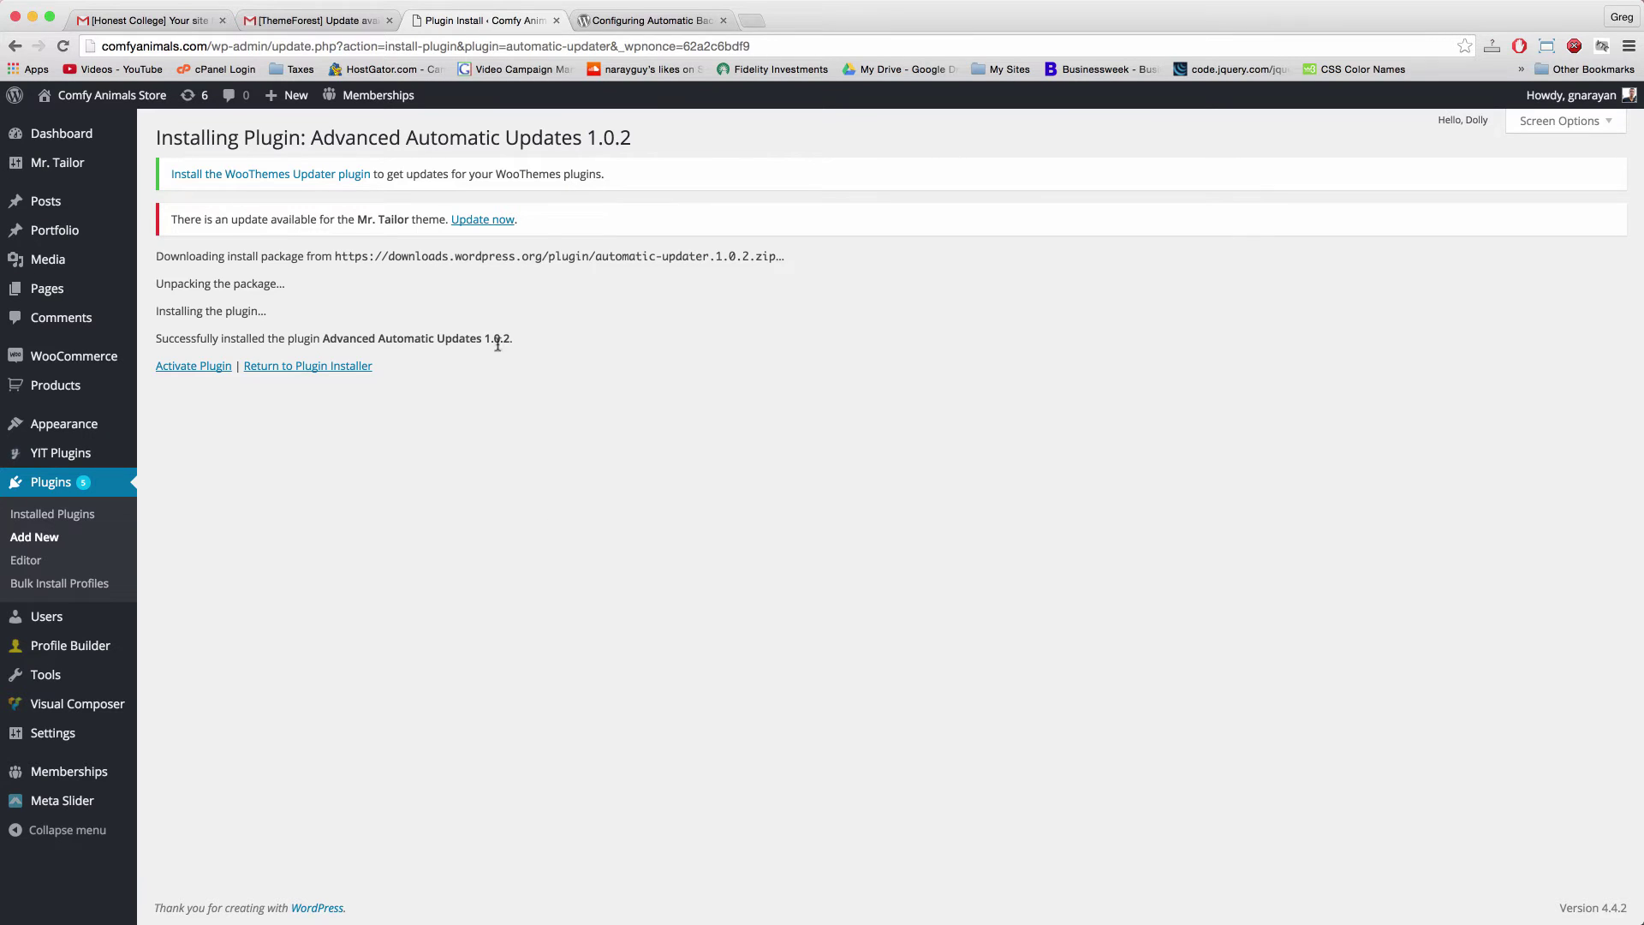
pyautogui.click(181, 367)
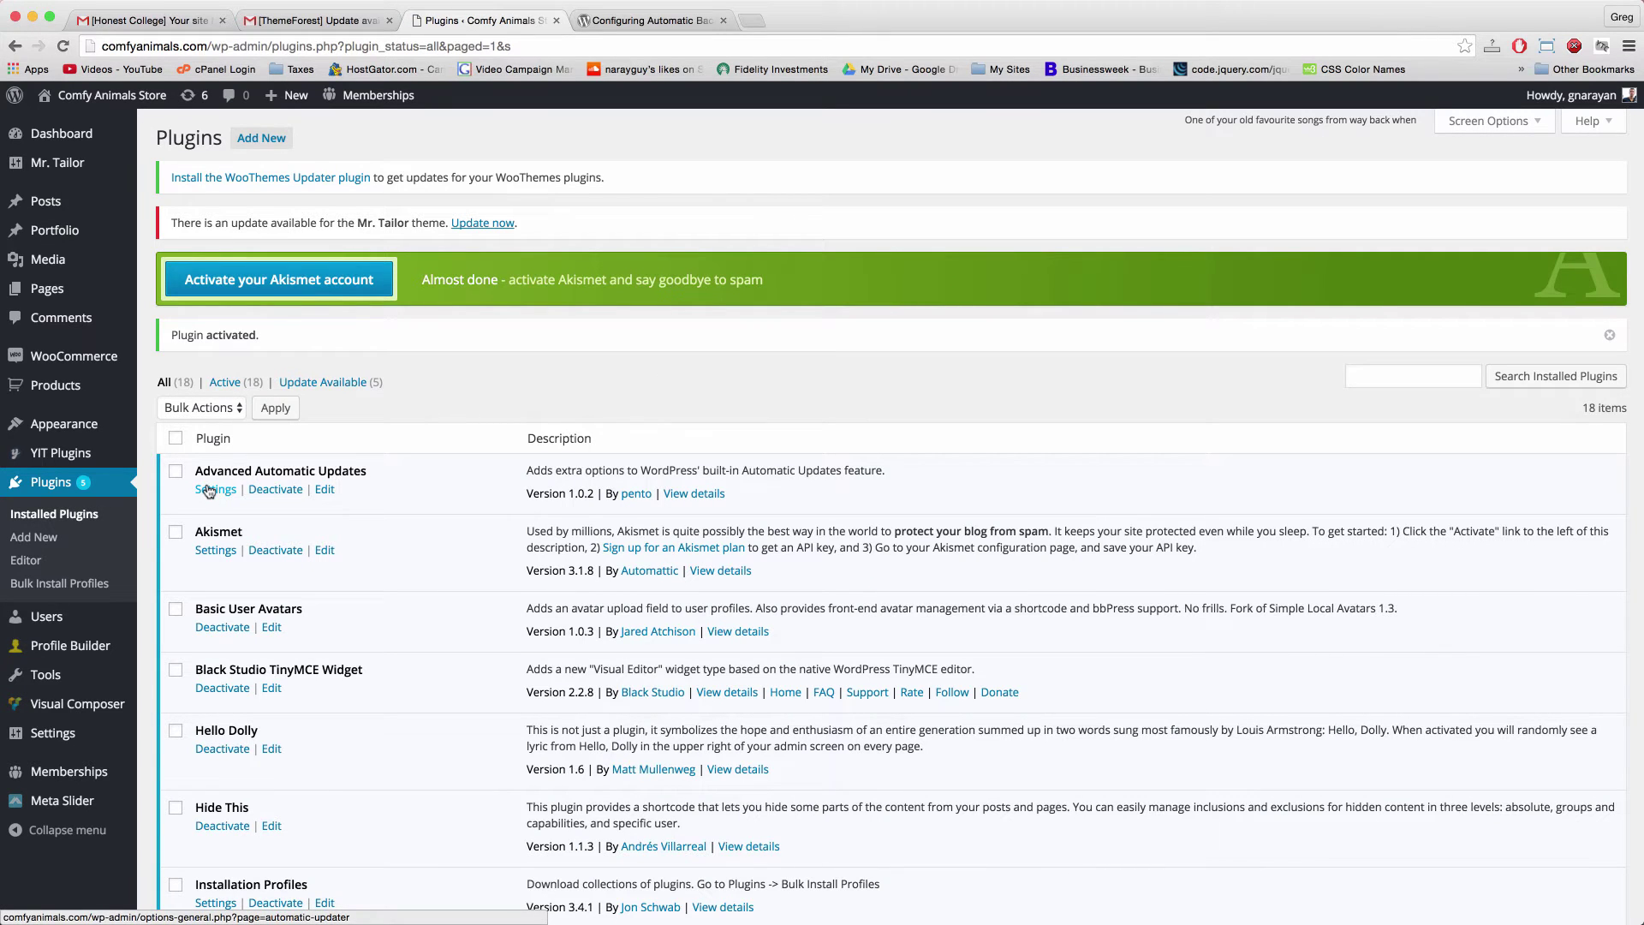
# - In the Advanced Automatic Updates settings, enable automatic updates for major WordPress core versions and for plugins
pyautogui.click(208, 491)
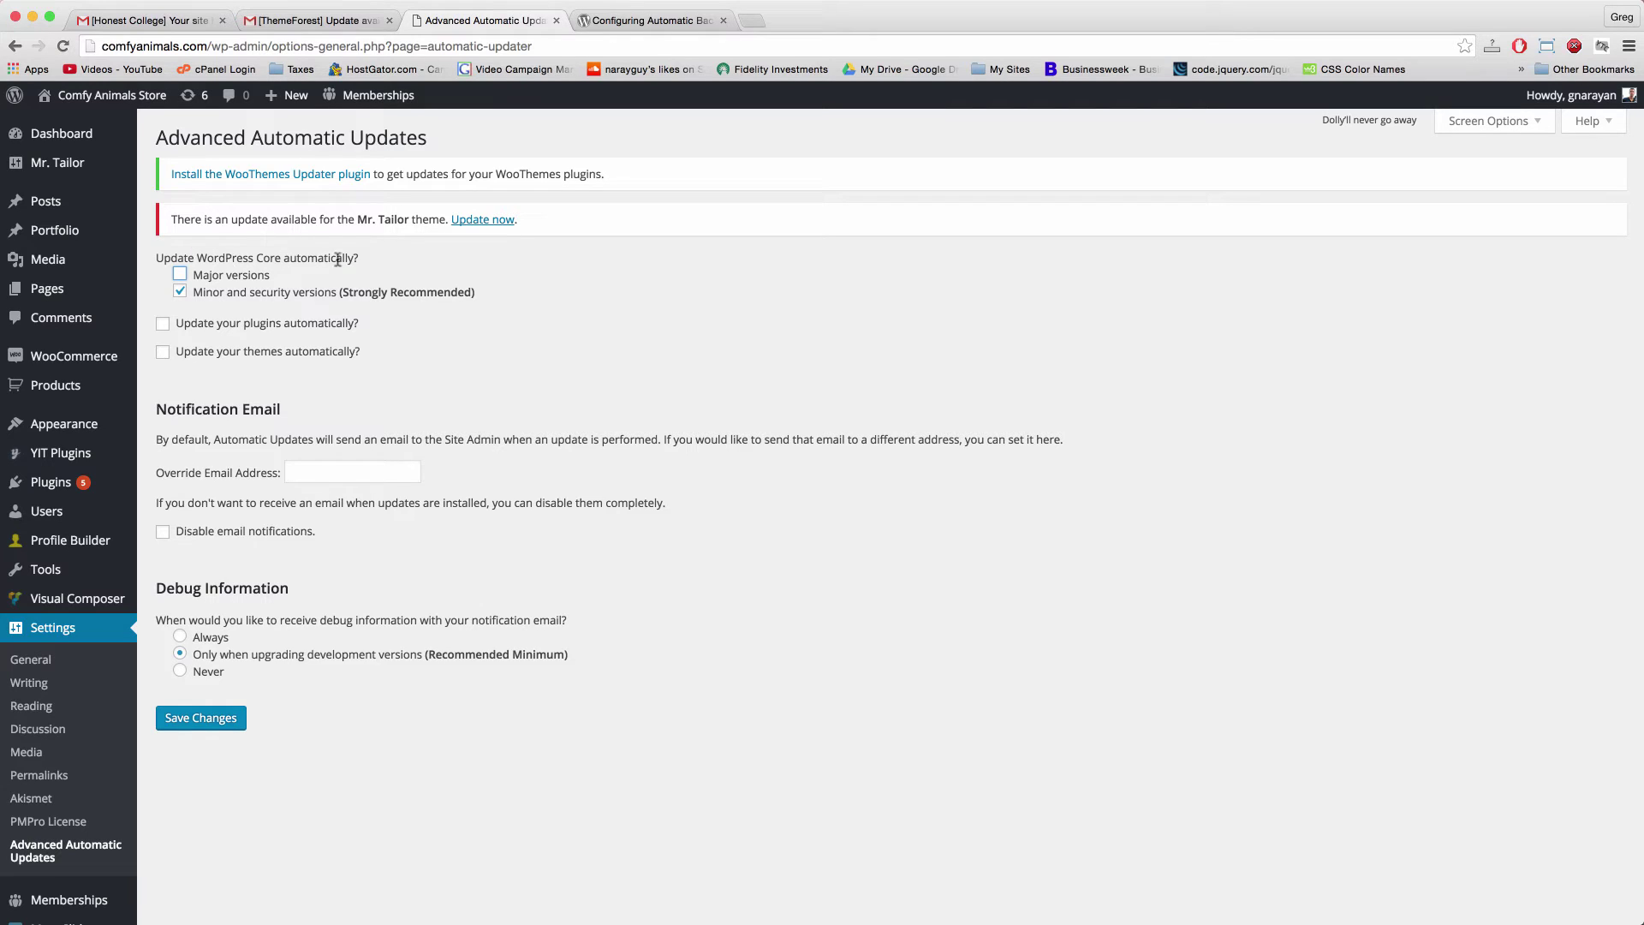
pyautogui.click(180, 275)
pyautogui.click(163, 325)
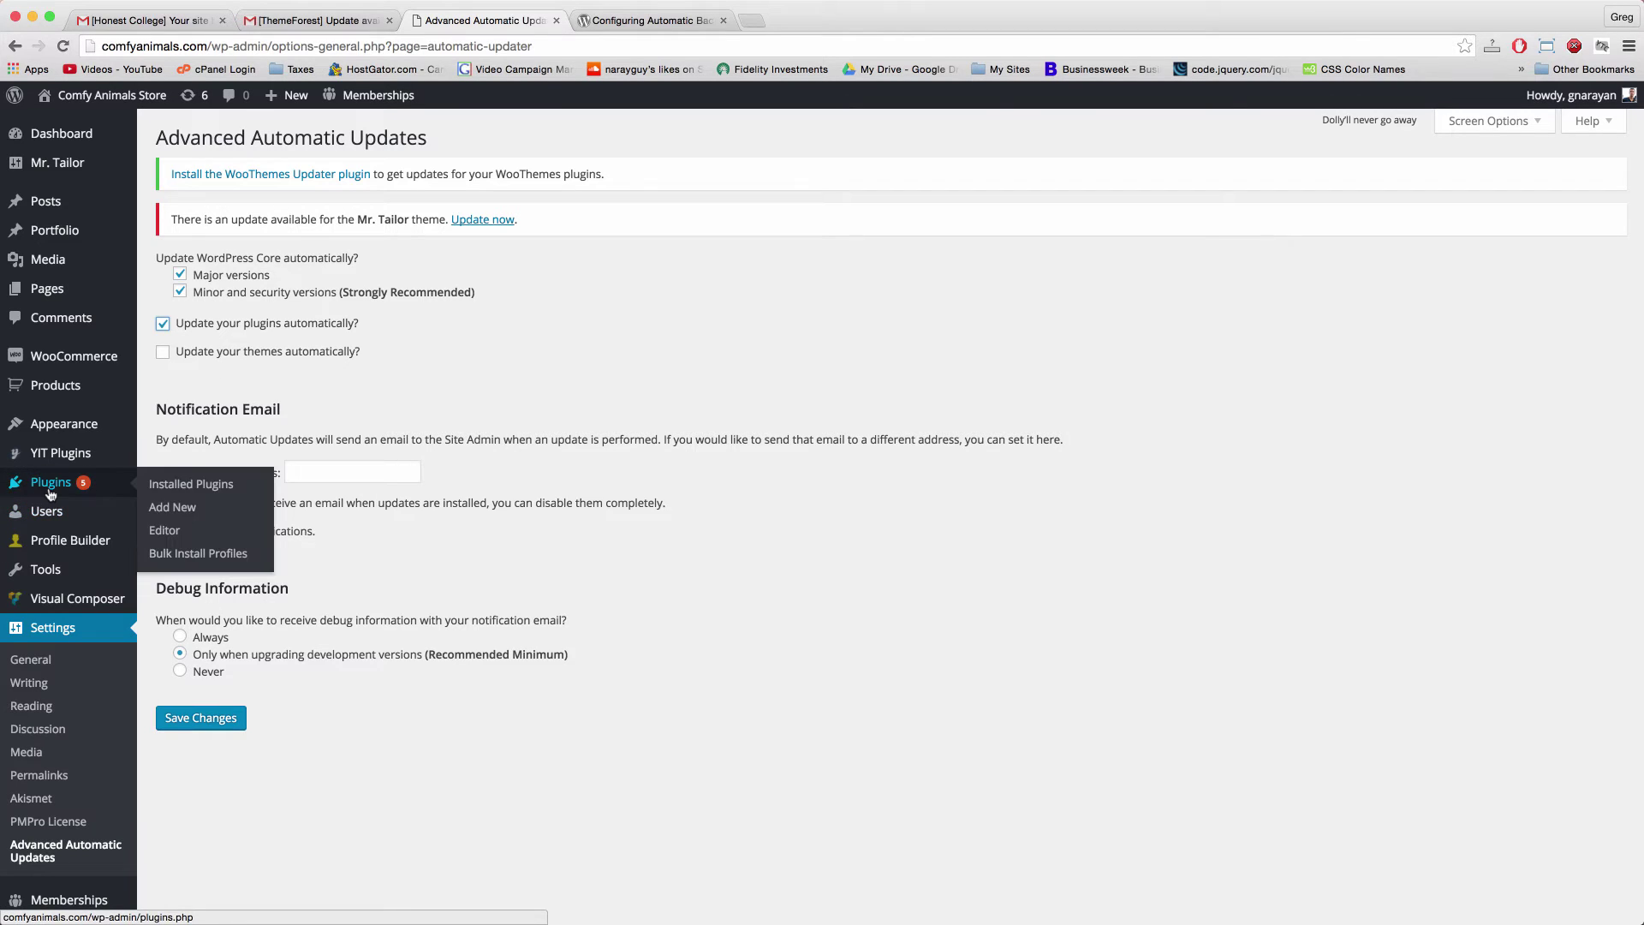
# - Open the installed Themes page in a separate browser tab, leaving the updater settings page open
pyautogui.moveTo(58, 424)
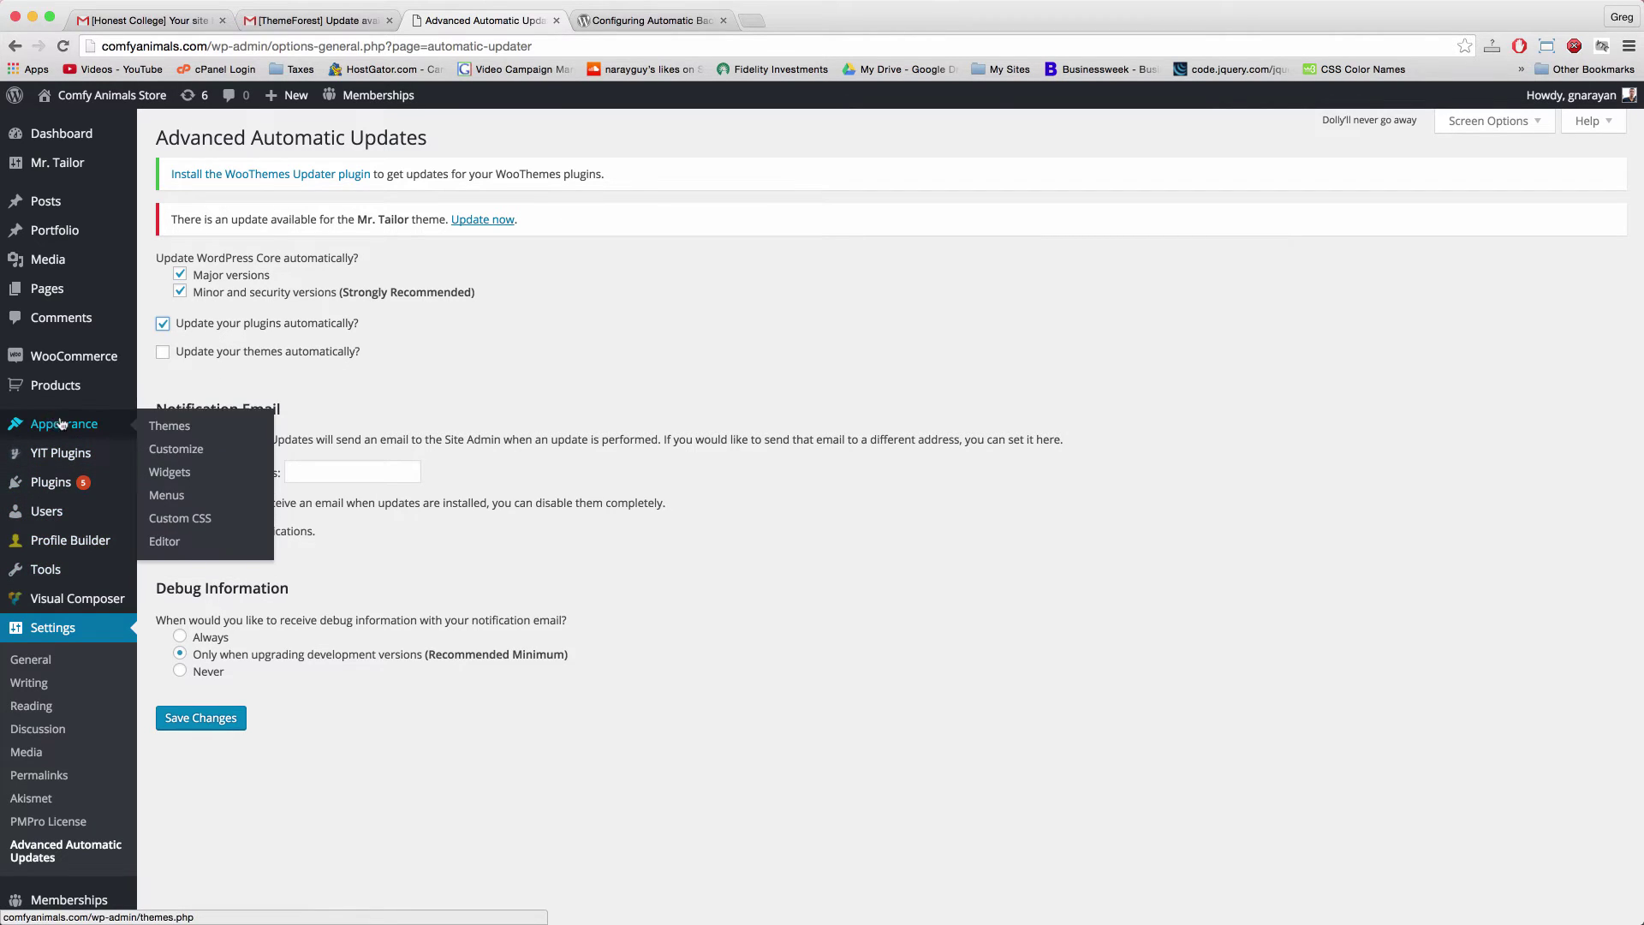
pyautogui.rightClick(165, 430)
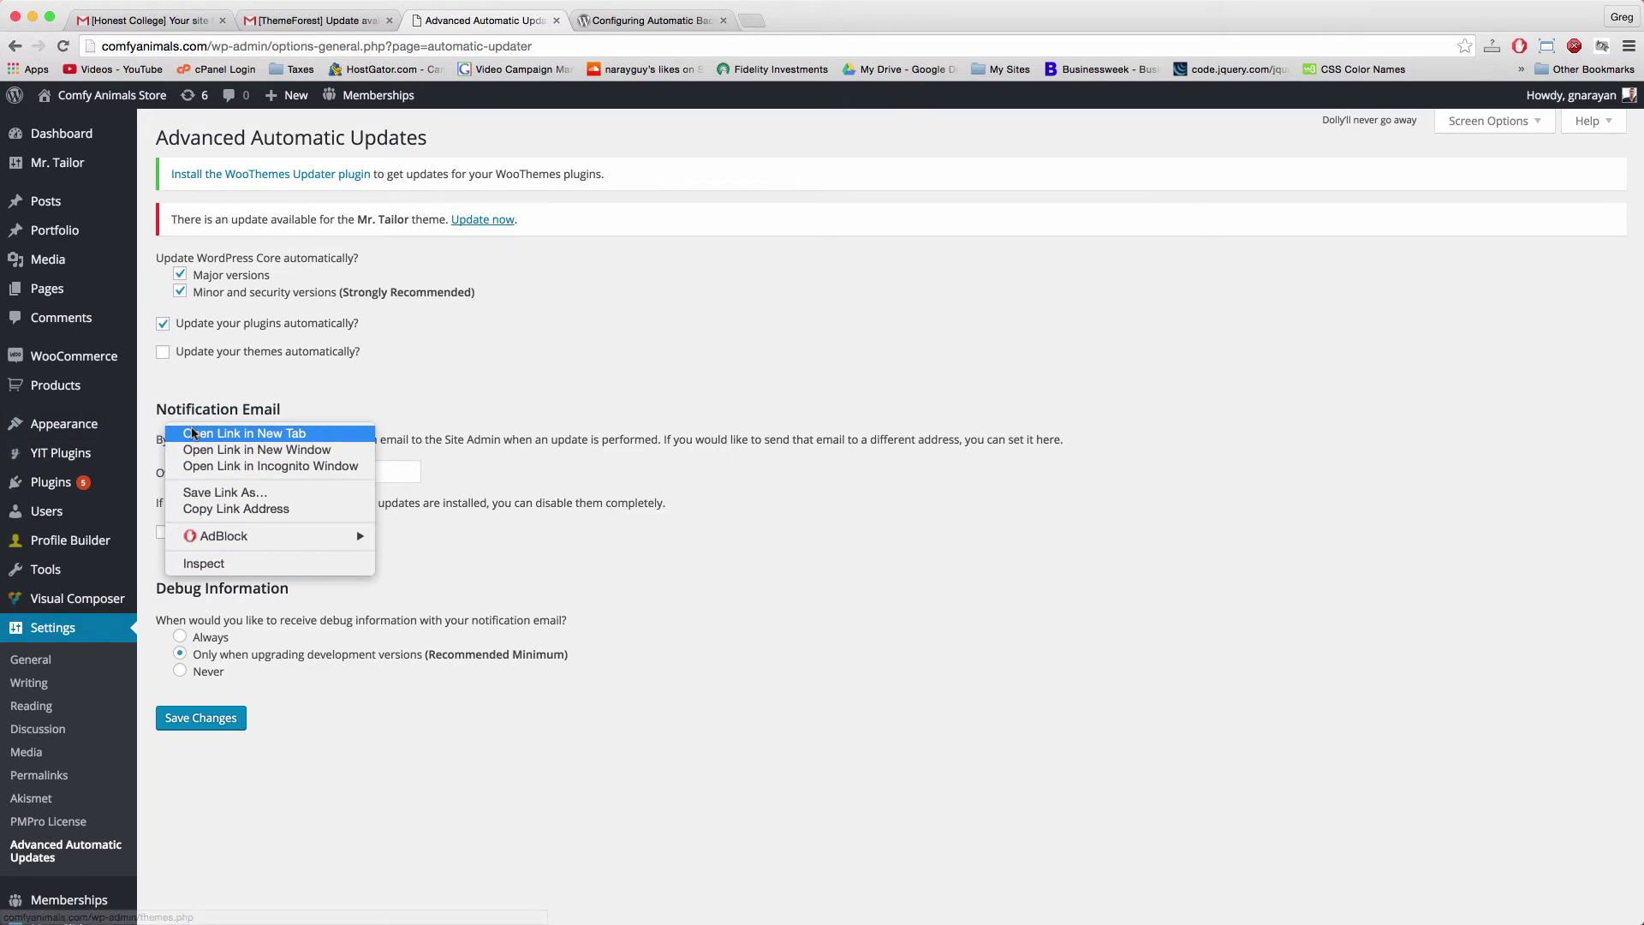
pyautogui.click(210, 435)
pyautogui.click(638, 17)
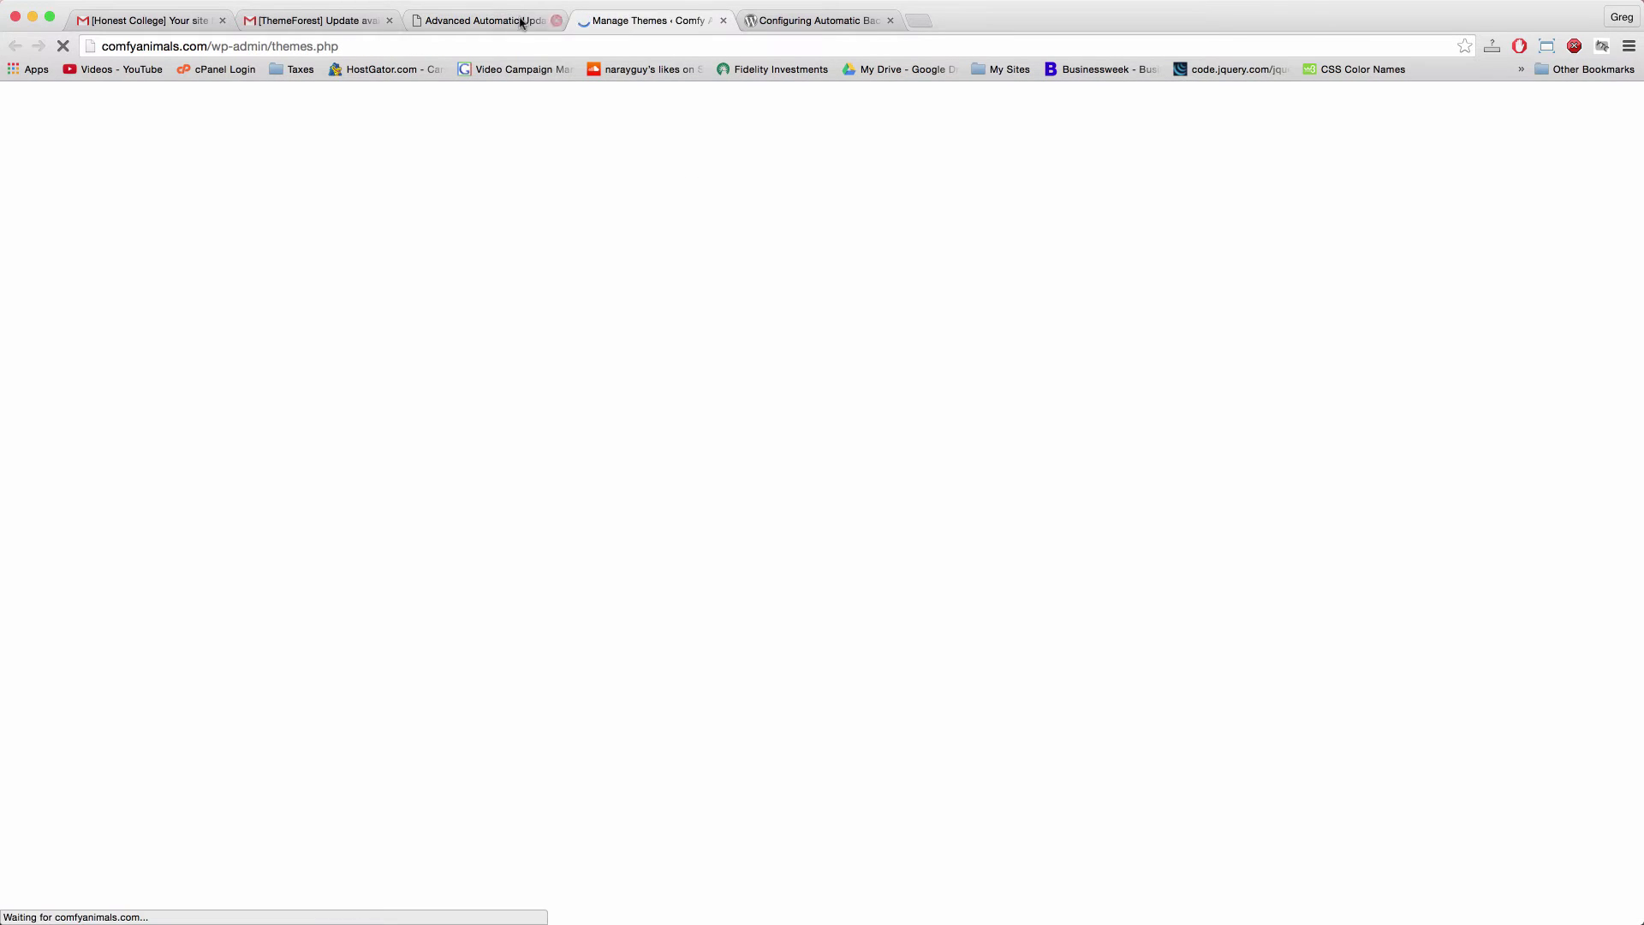
pyautogui.click(521, 20)
pyautogui.click(648, 22)
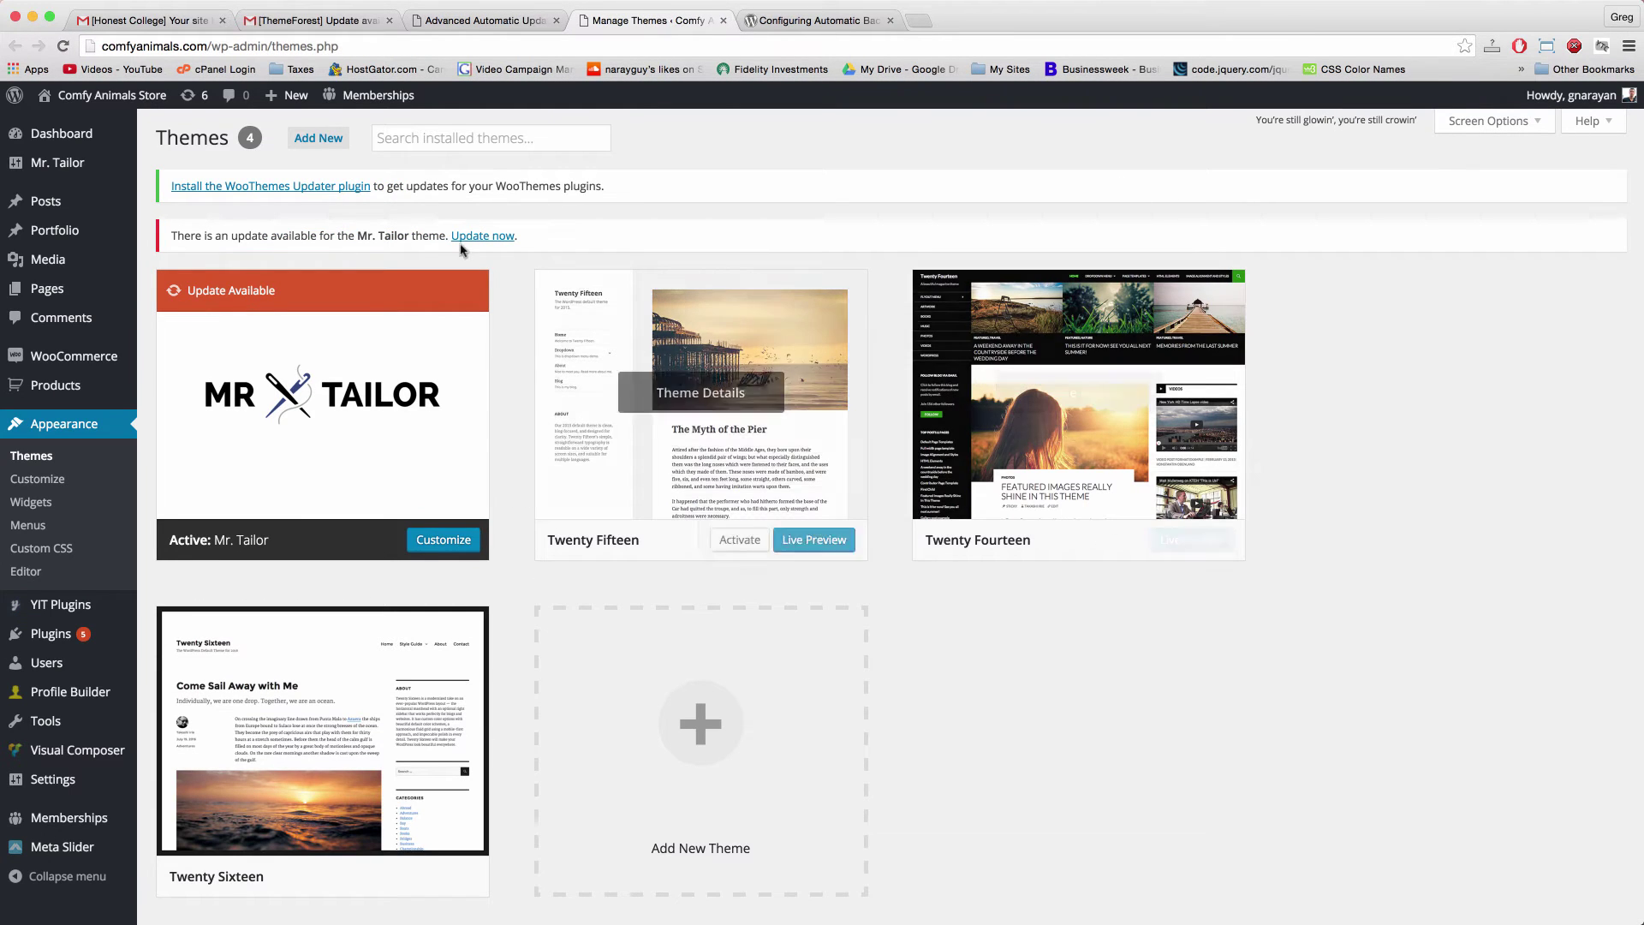
# - Browse the themes available to add and search the theme directory for "vantage"
pyautogui.click(305, 137)
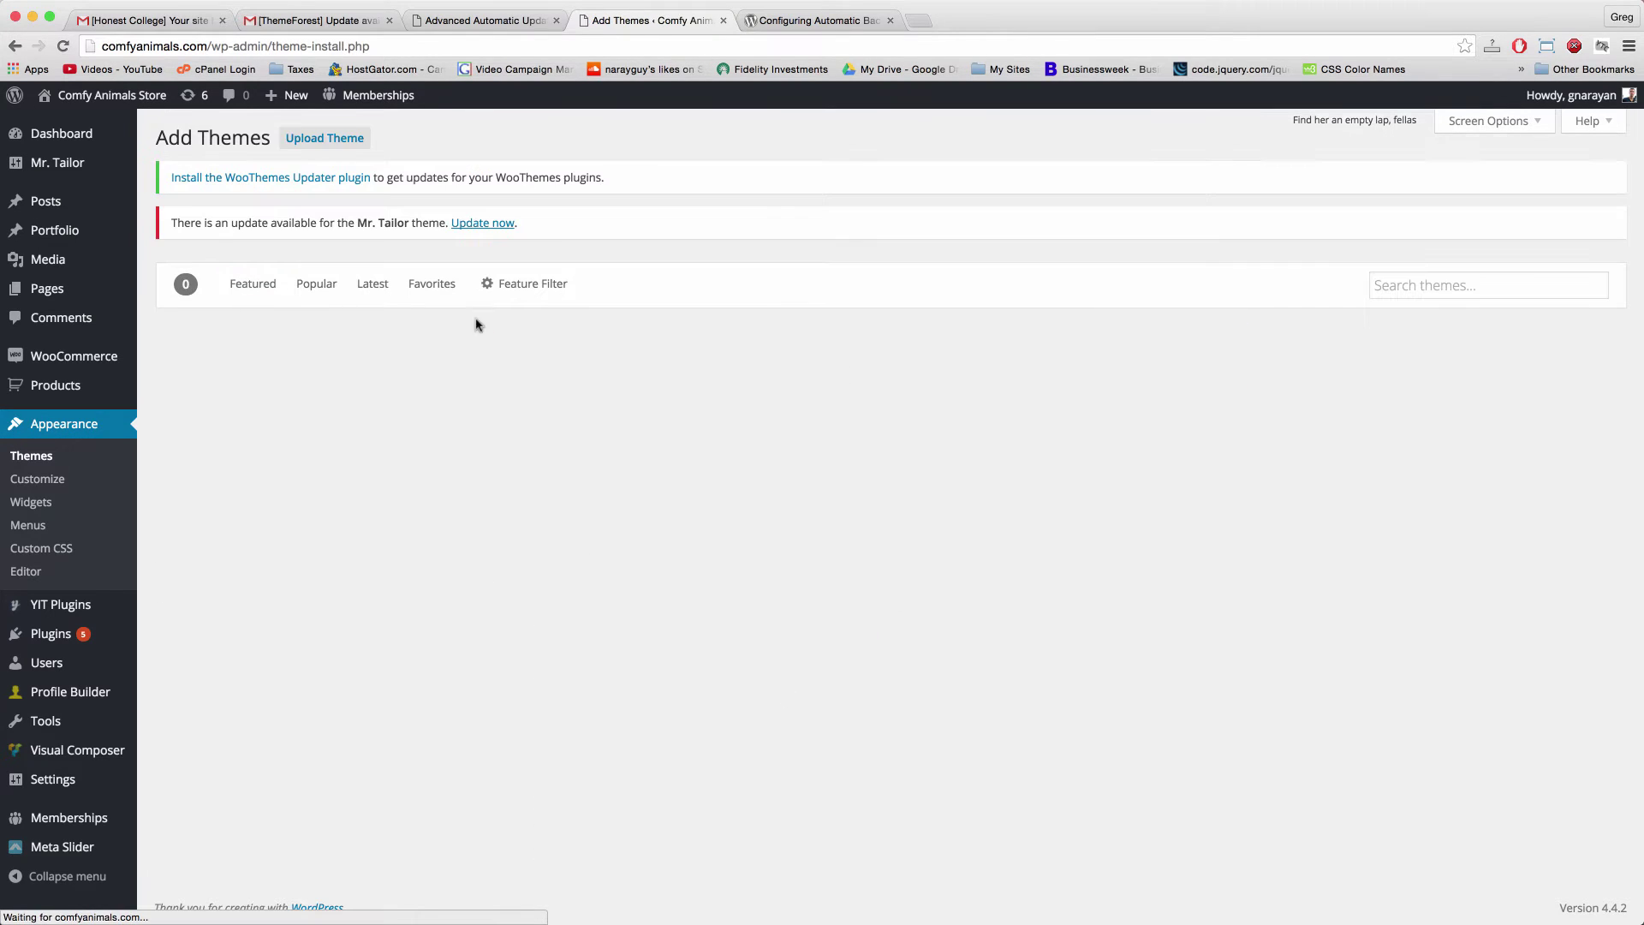
pyautogui.click(1448, 284)
pyautogui.moveTo(1010, 479)
pyautogui.scroll(-7, 1028, 582)
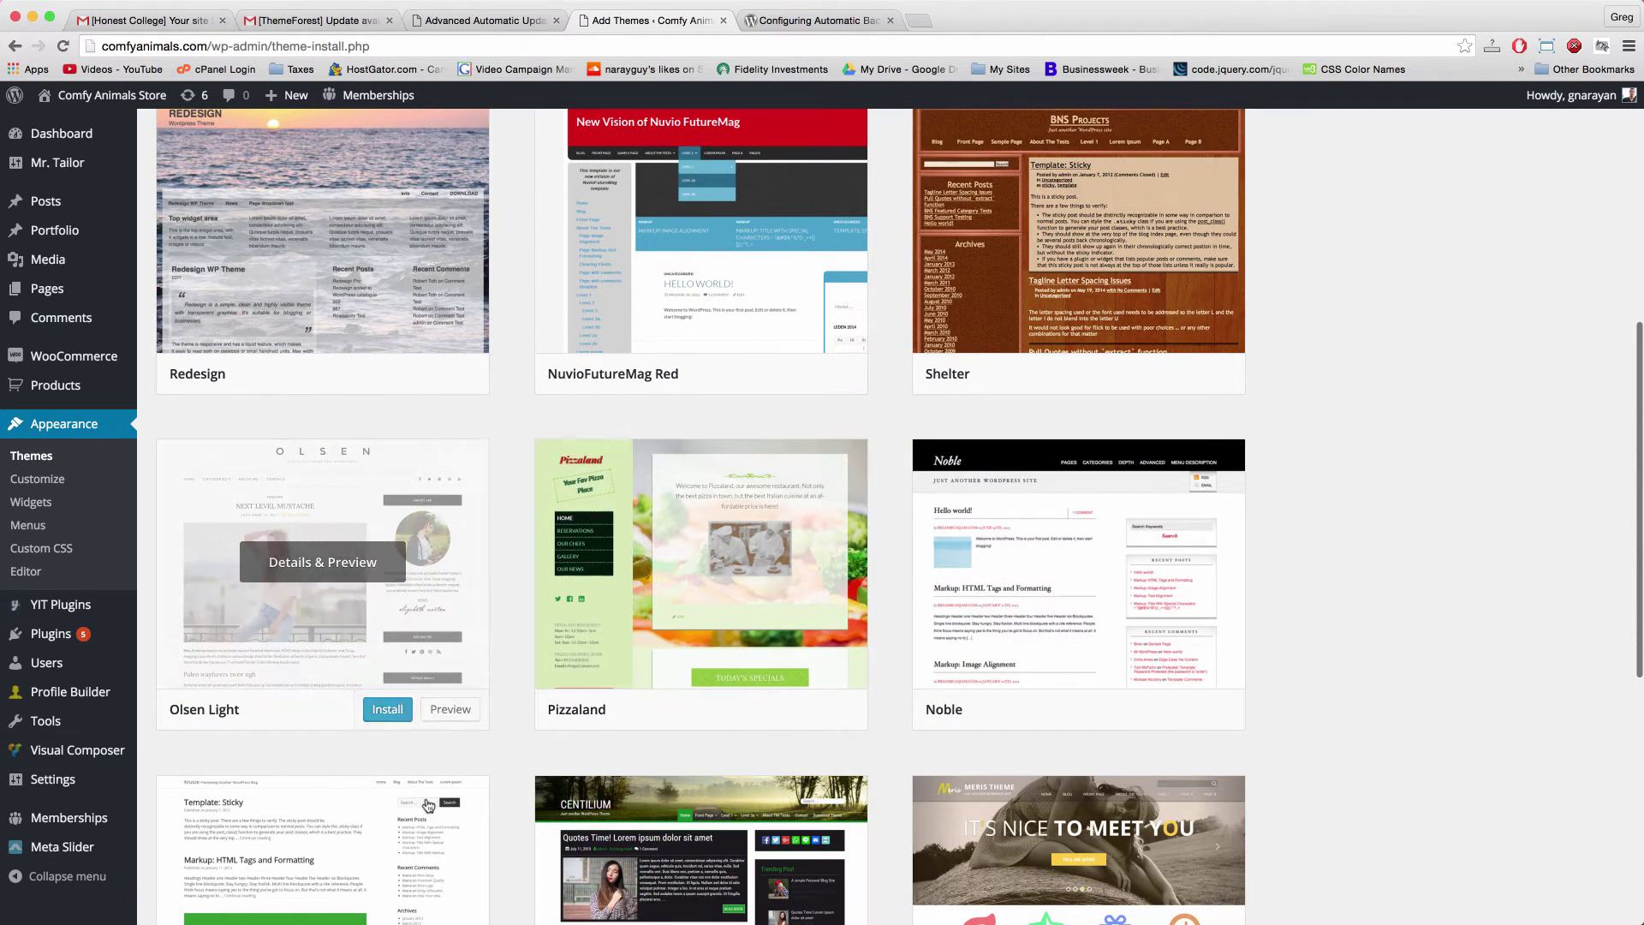
pyautogui.scroll(7, 938, 589)
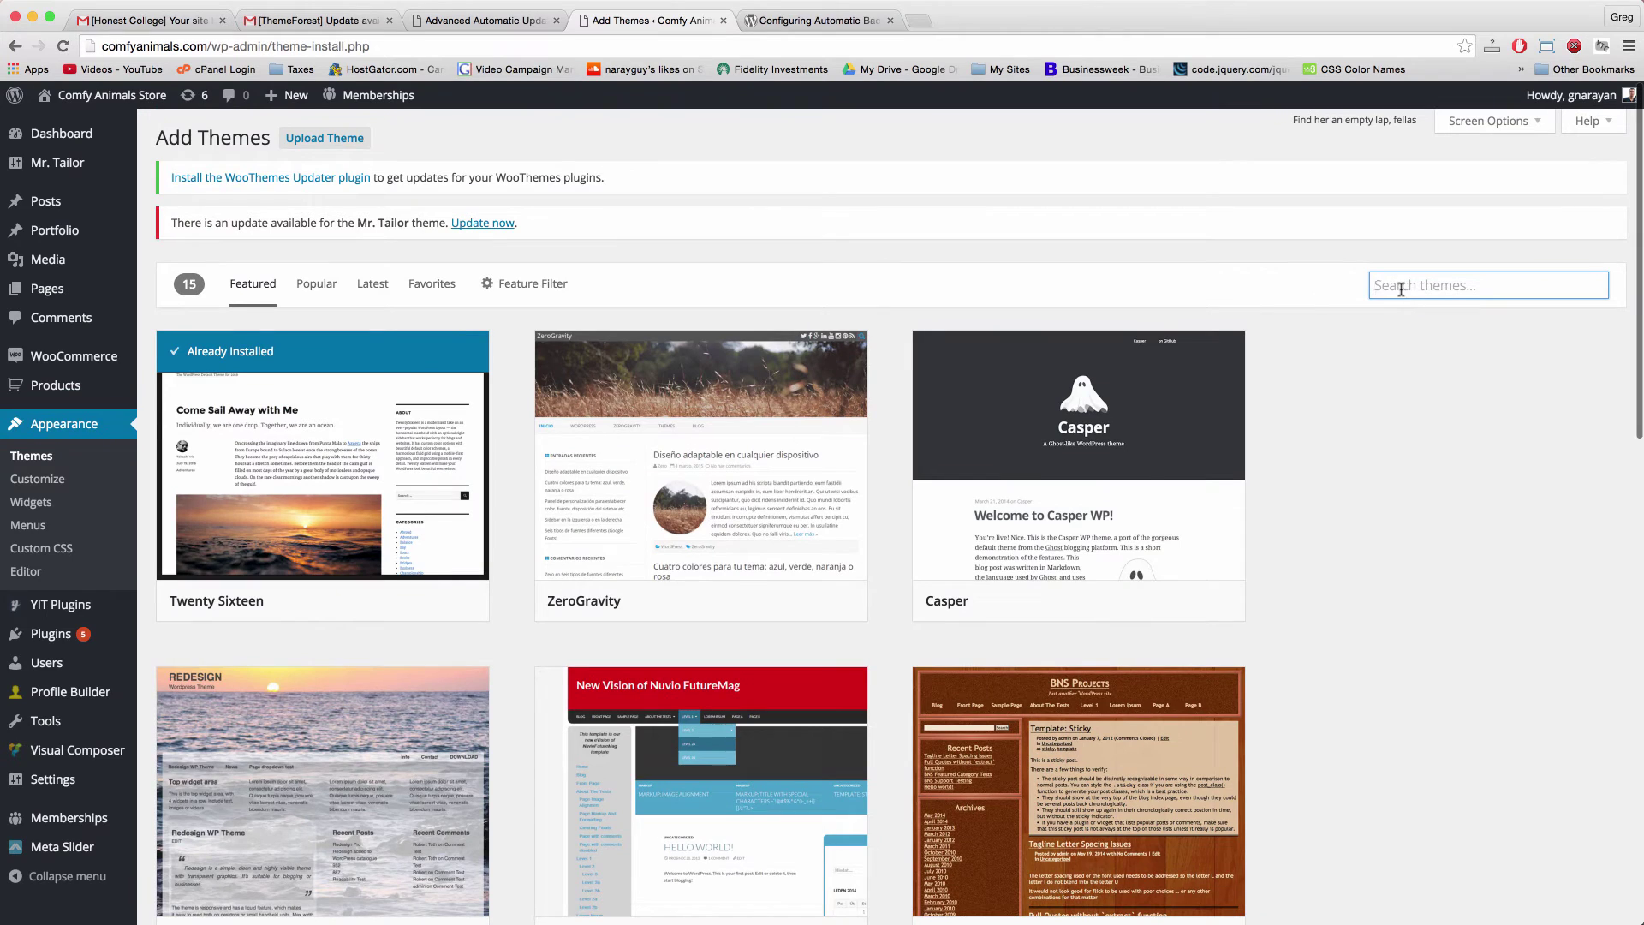
pyautogui.write('vantage')
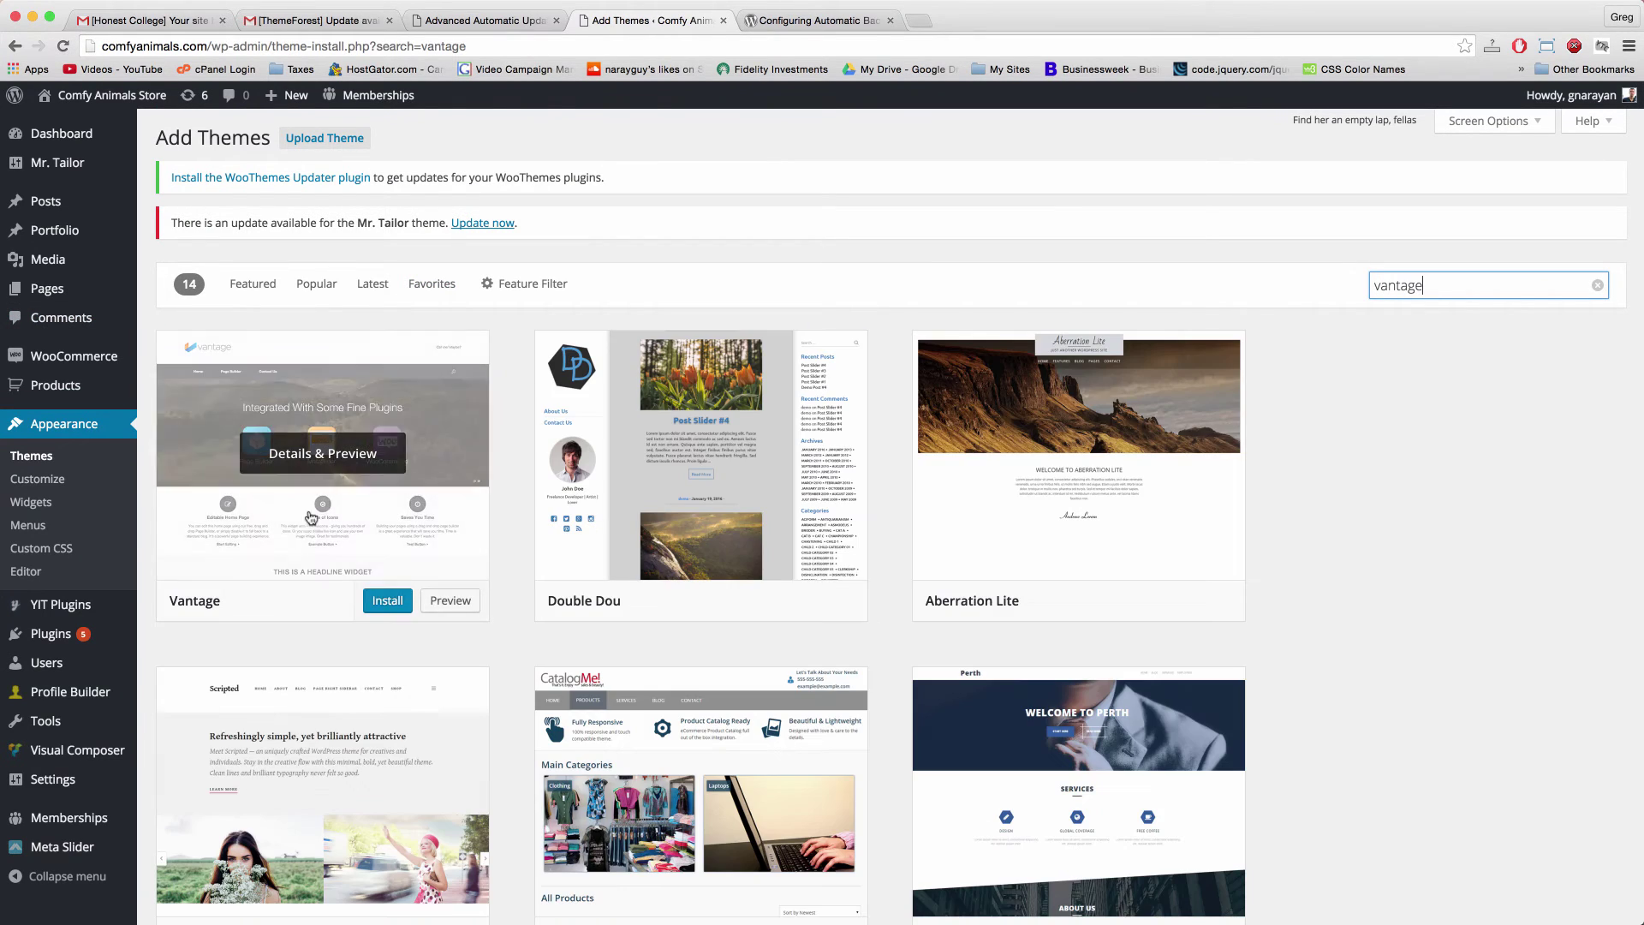
# - Return to the Advanced Automatic Updates settings, disable email notifications and save the changes
pyautogui.click(488, 23)
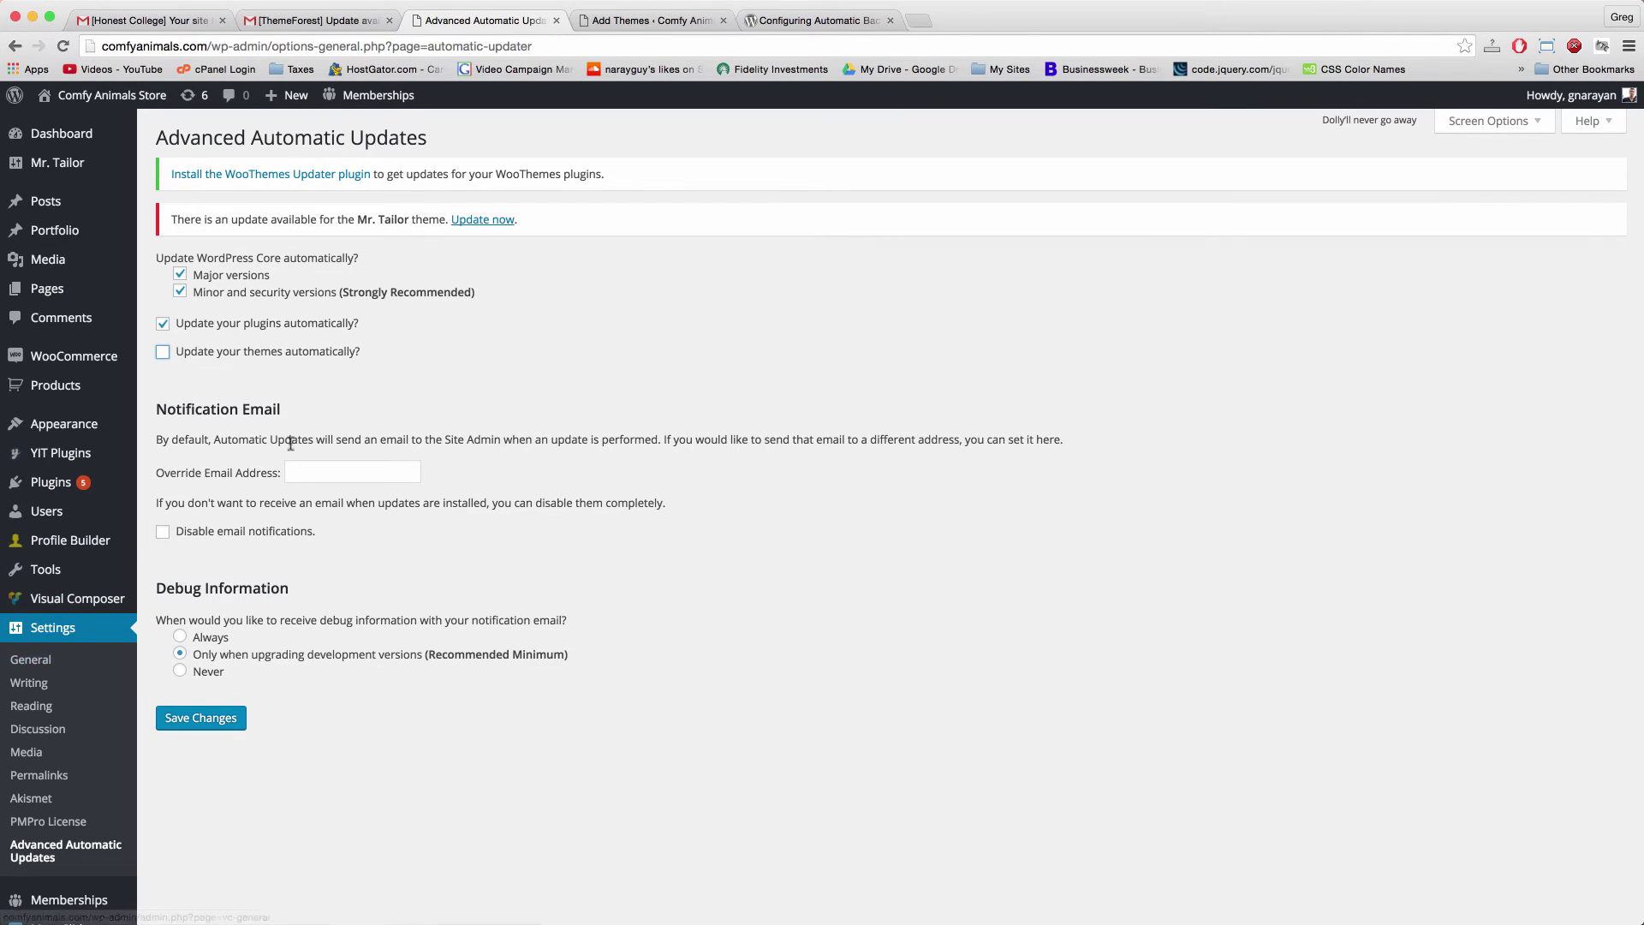
pyautogui.click(322, 471)
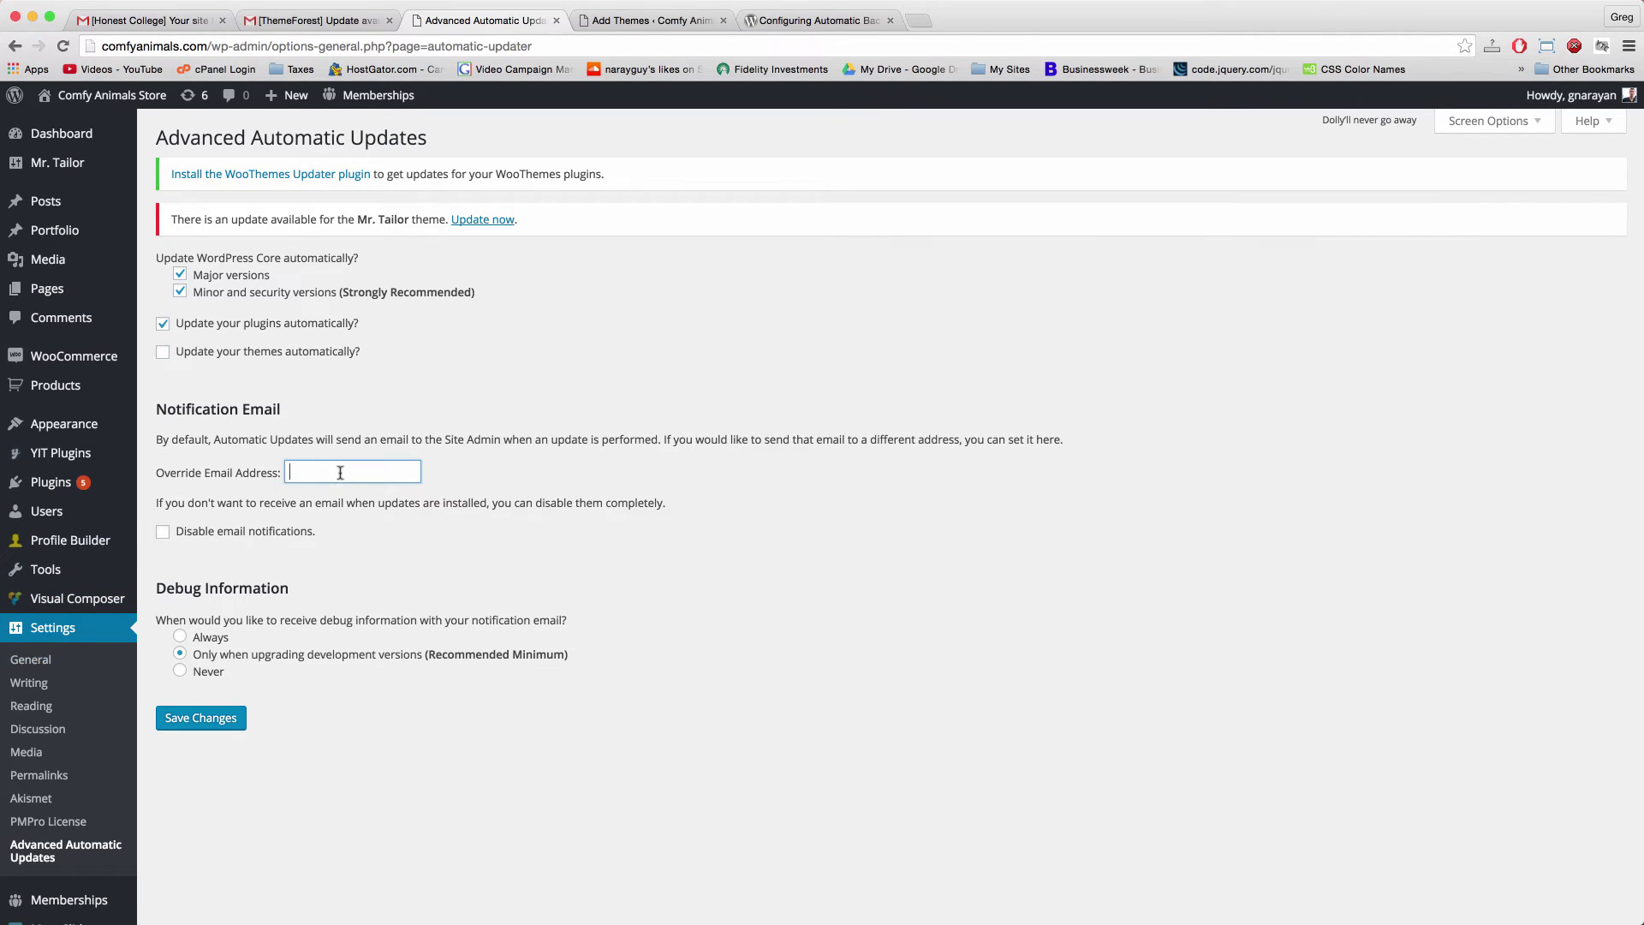
pyautogui.click(162, 532)
pyautogui.scroll(-2, 279, 599)
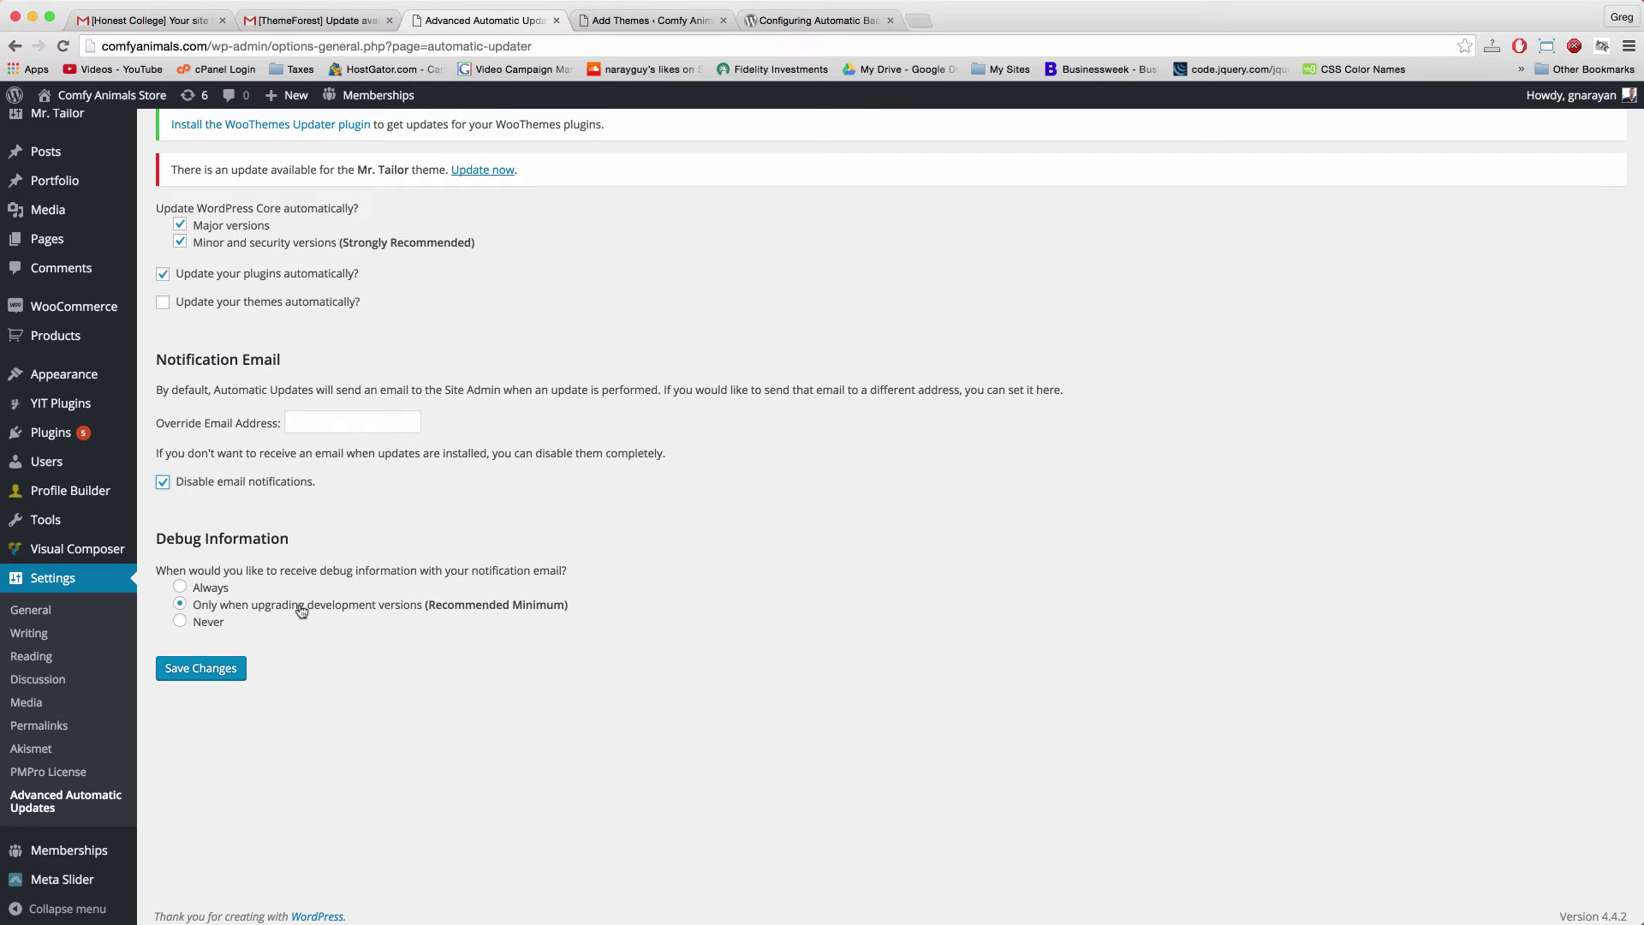
pyautogui.click(234, 669)
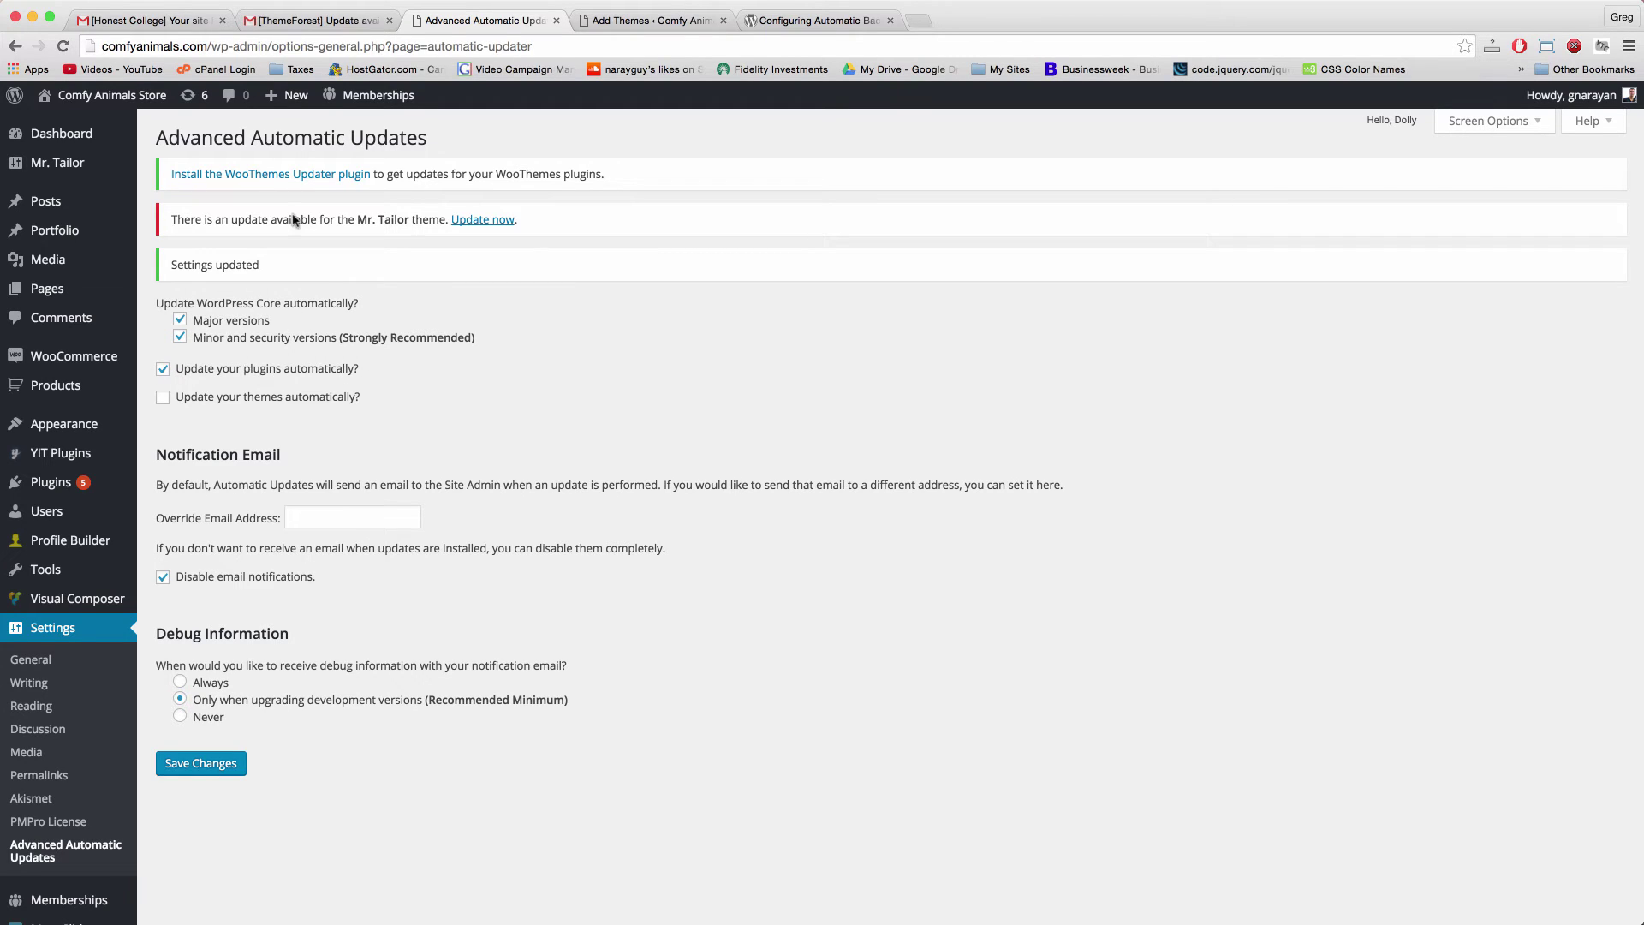
# - Open the WordPress Updates page, select all plugins with new versions available and update them
pyautogui.click(54, 140)
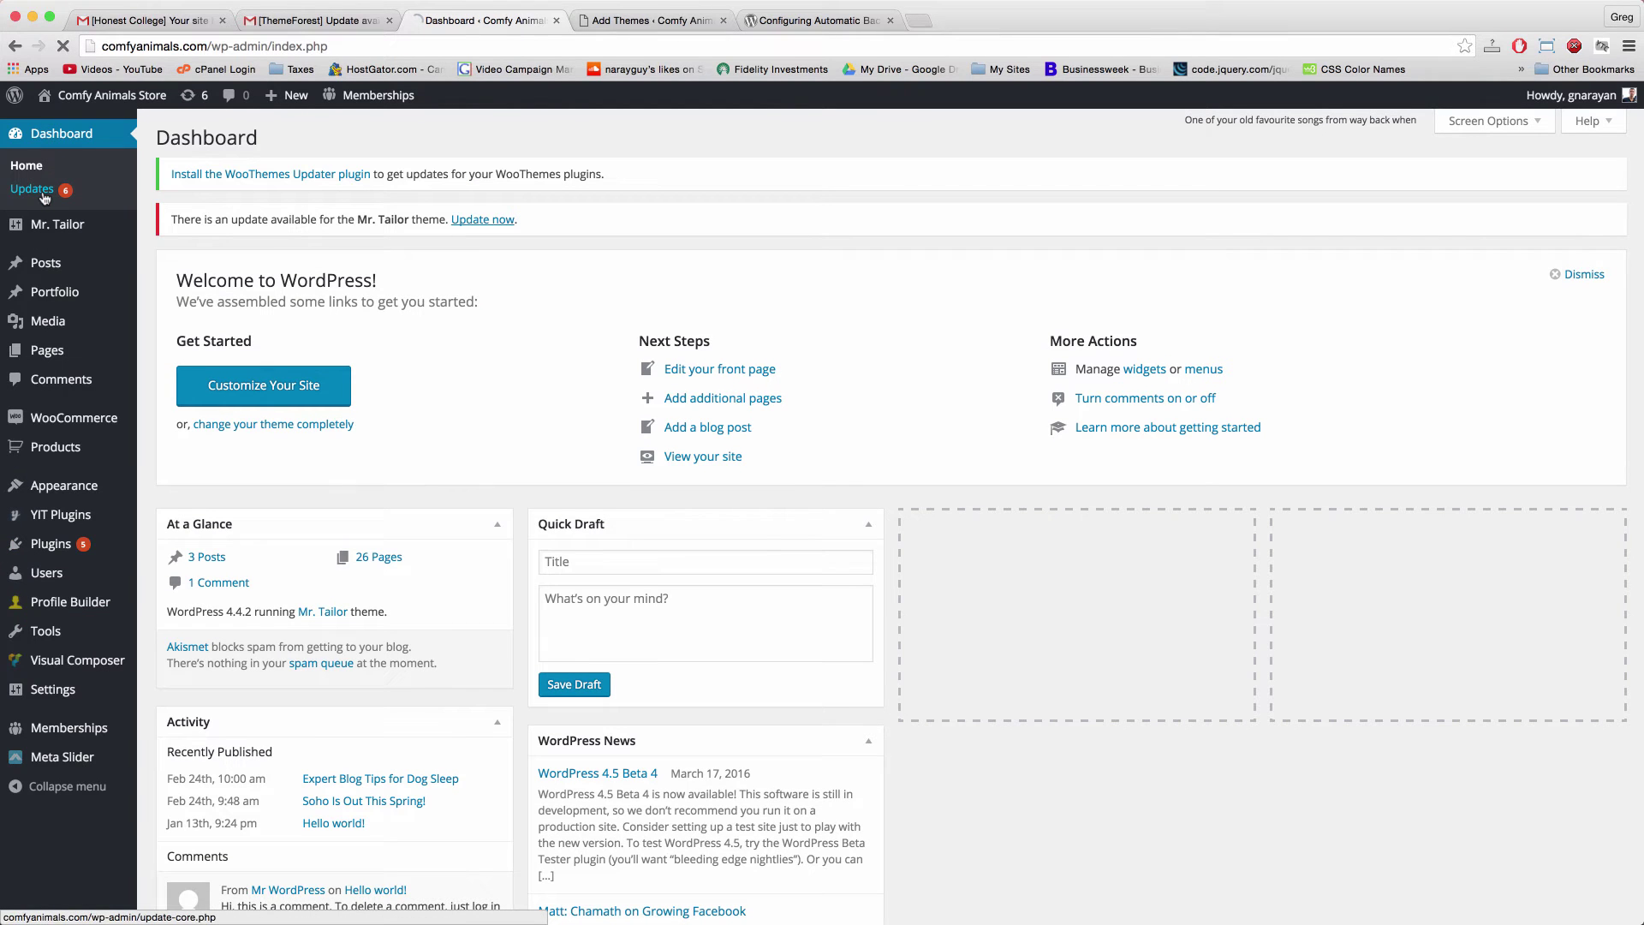
pyautogui.click(43, 190)
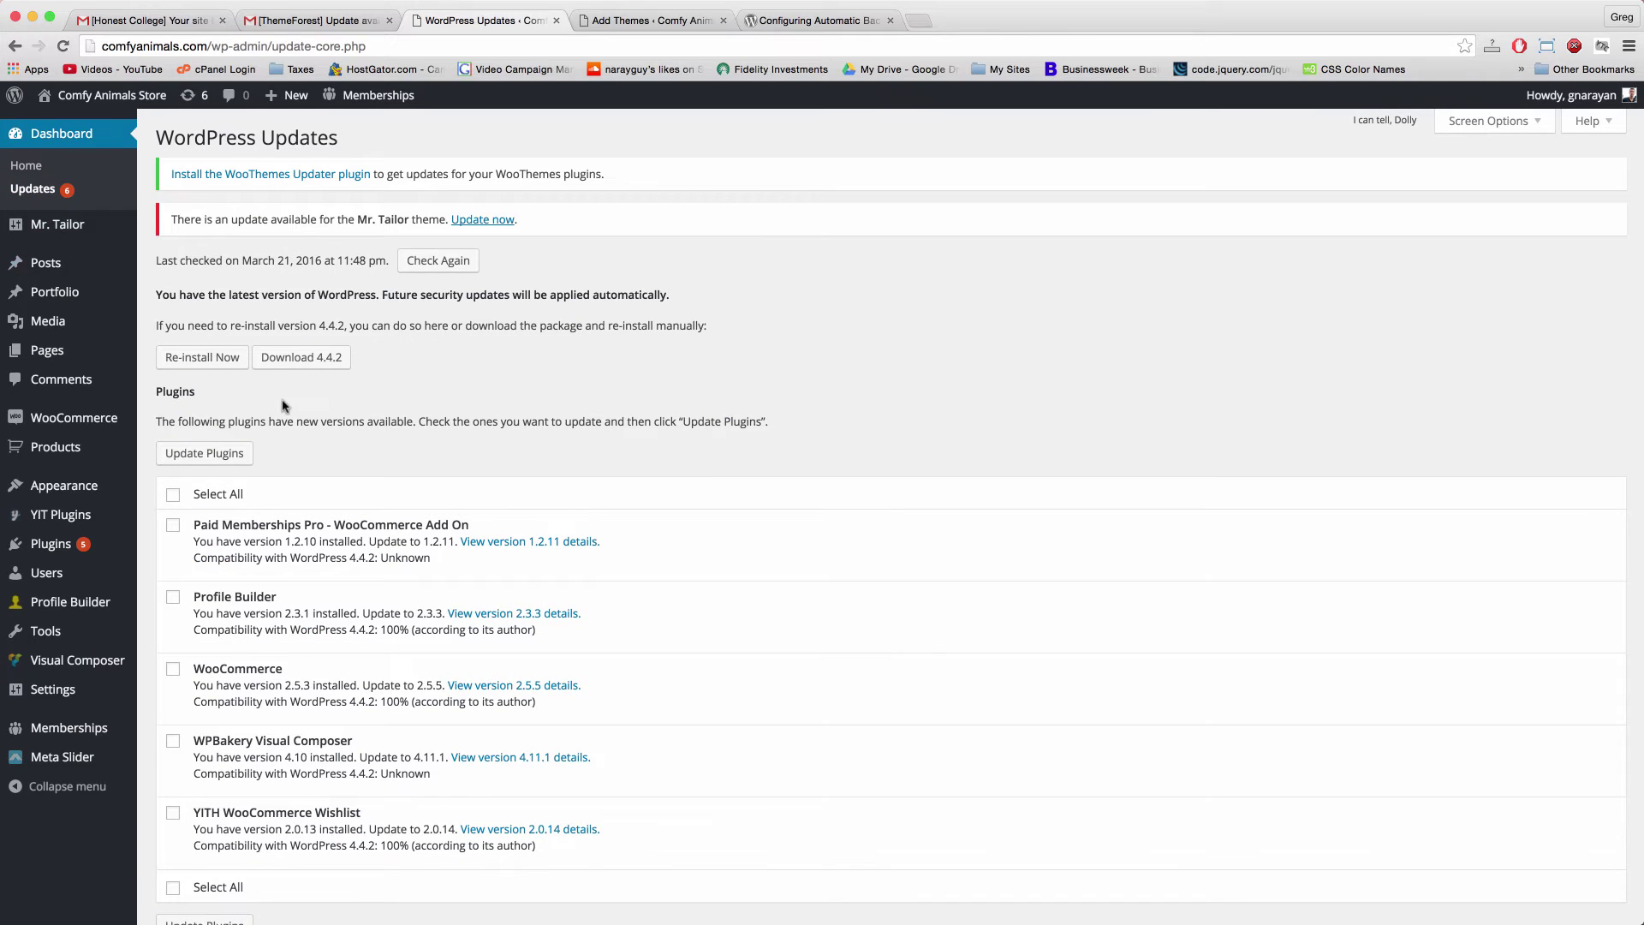
pyautogui.scroll(-4, 285, 406)
pyautogui.scroll(-3, 285, 406)
pyautogui.scroll(3, 285, 406)
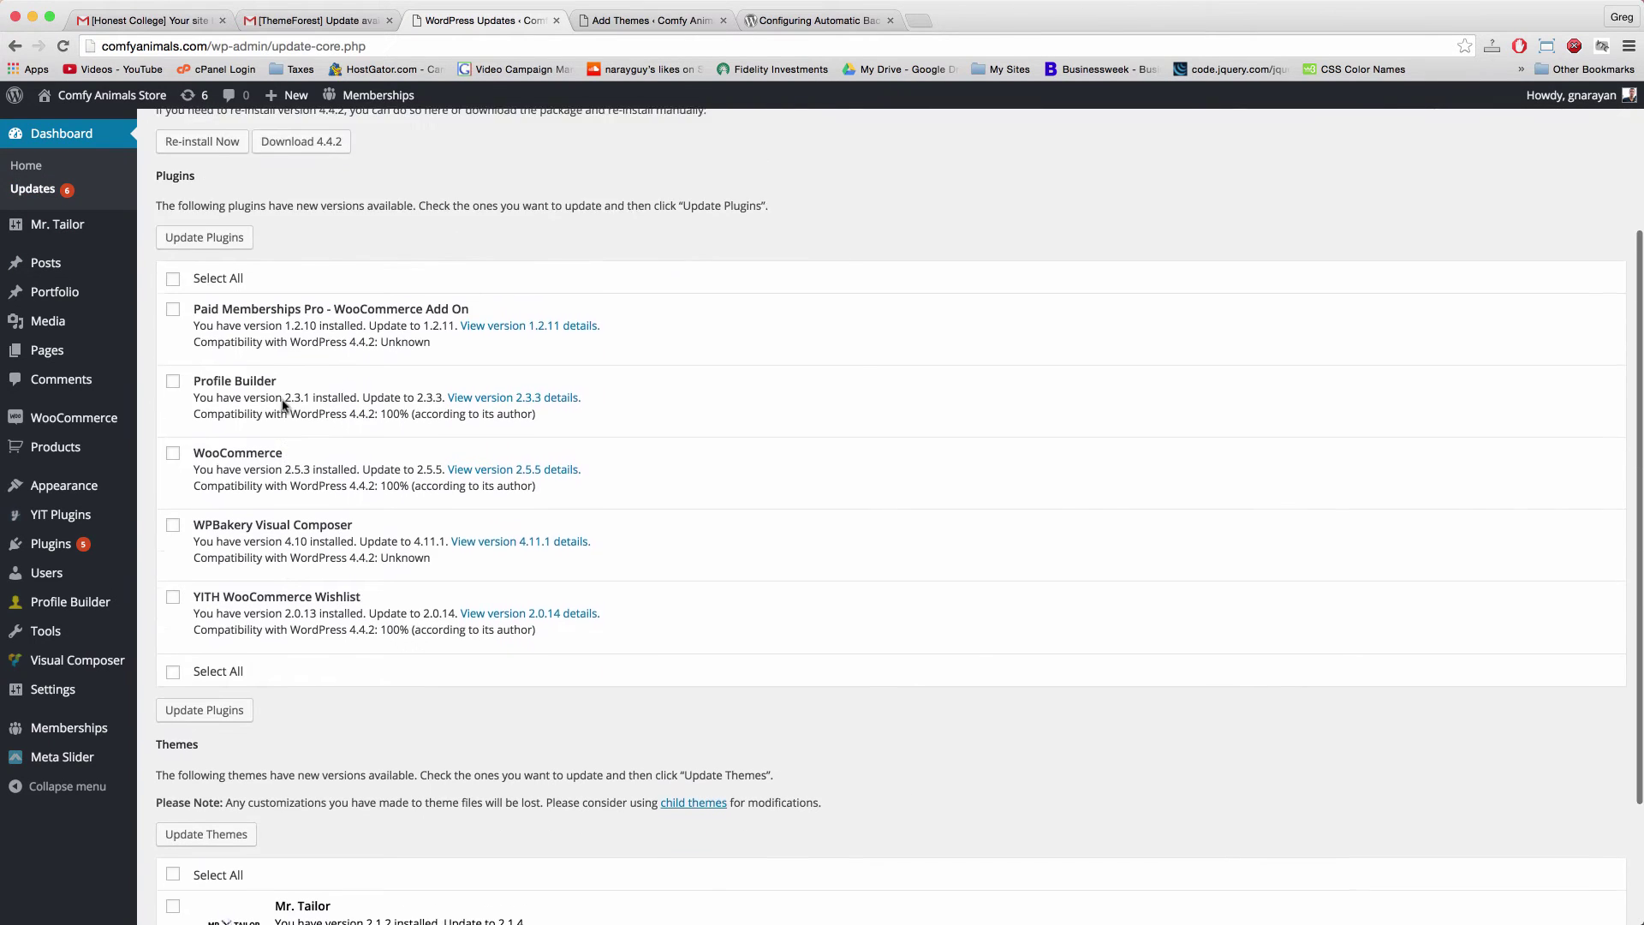
pyautogui.scroll(2, 285, 406)
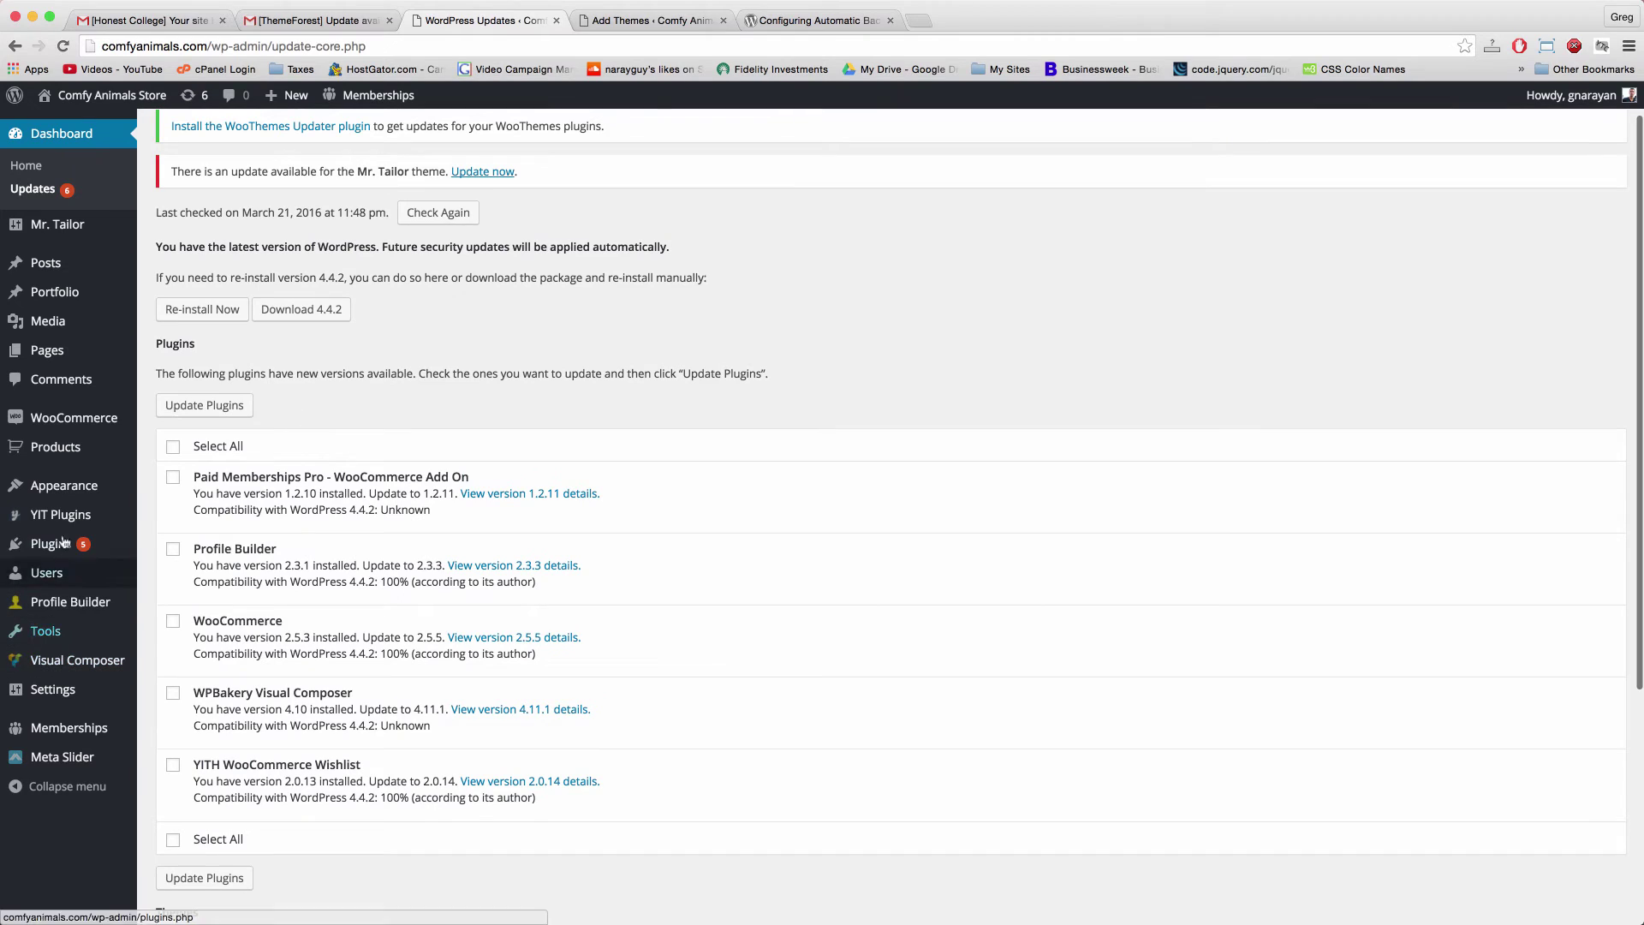
pyautogui.moveTo(83, 551)
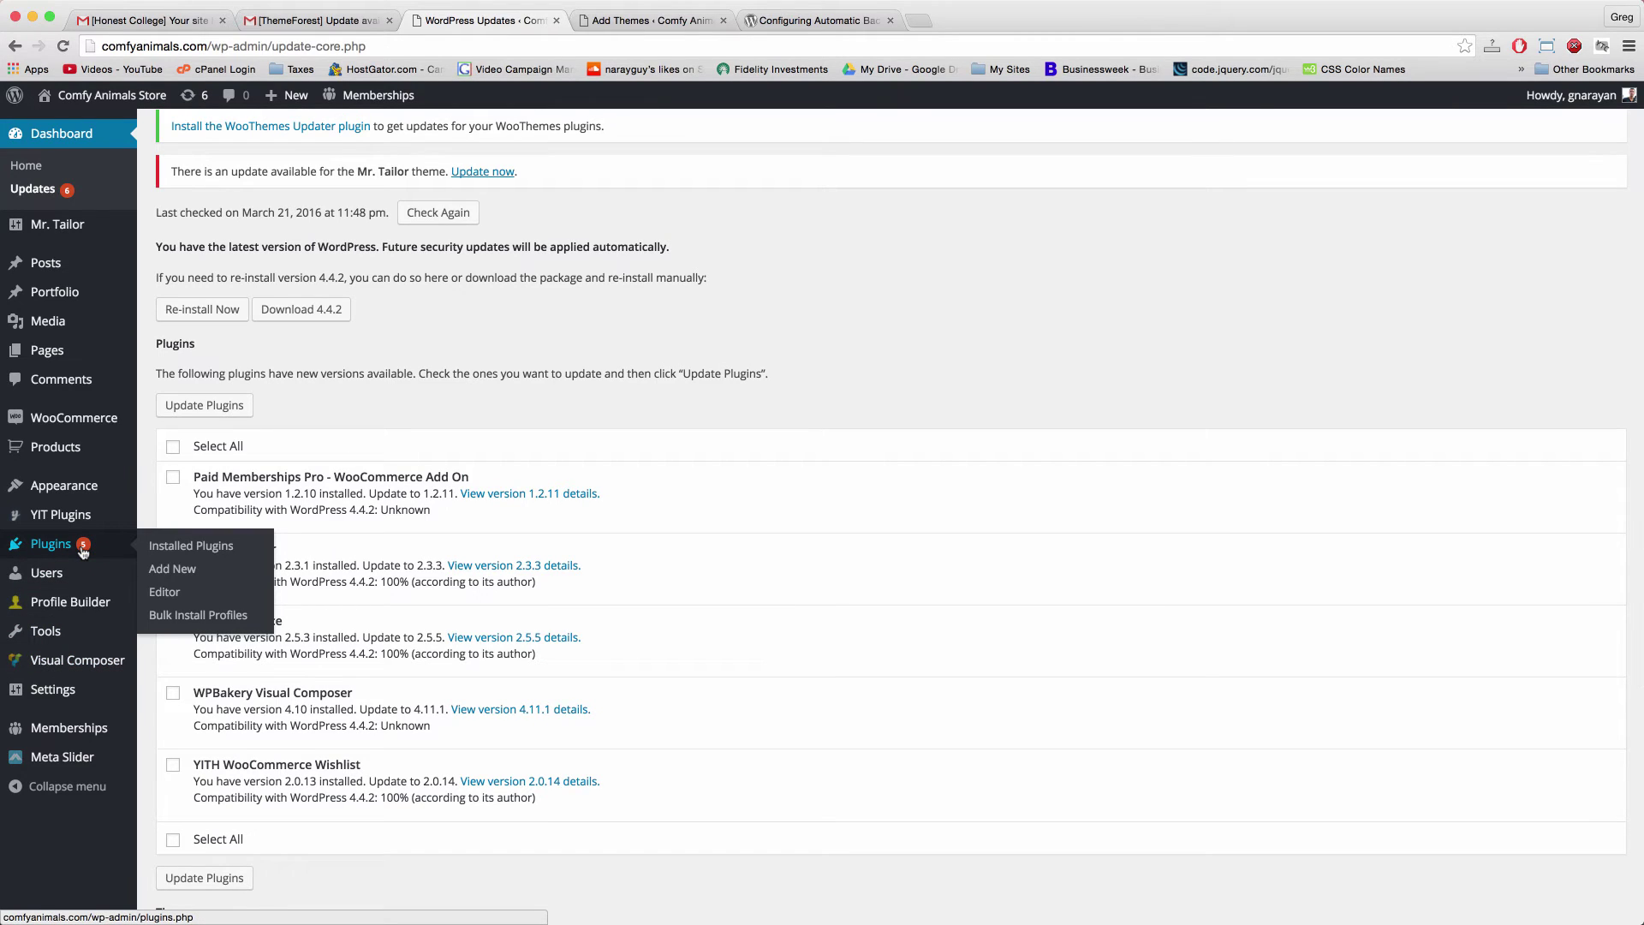
pyautogui.scroll(-3, 516, 380)
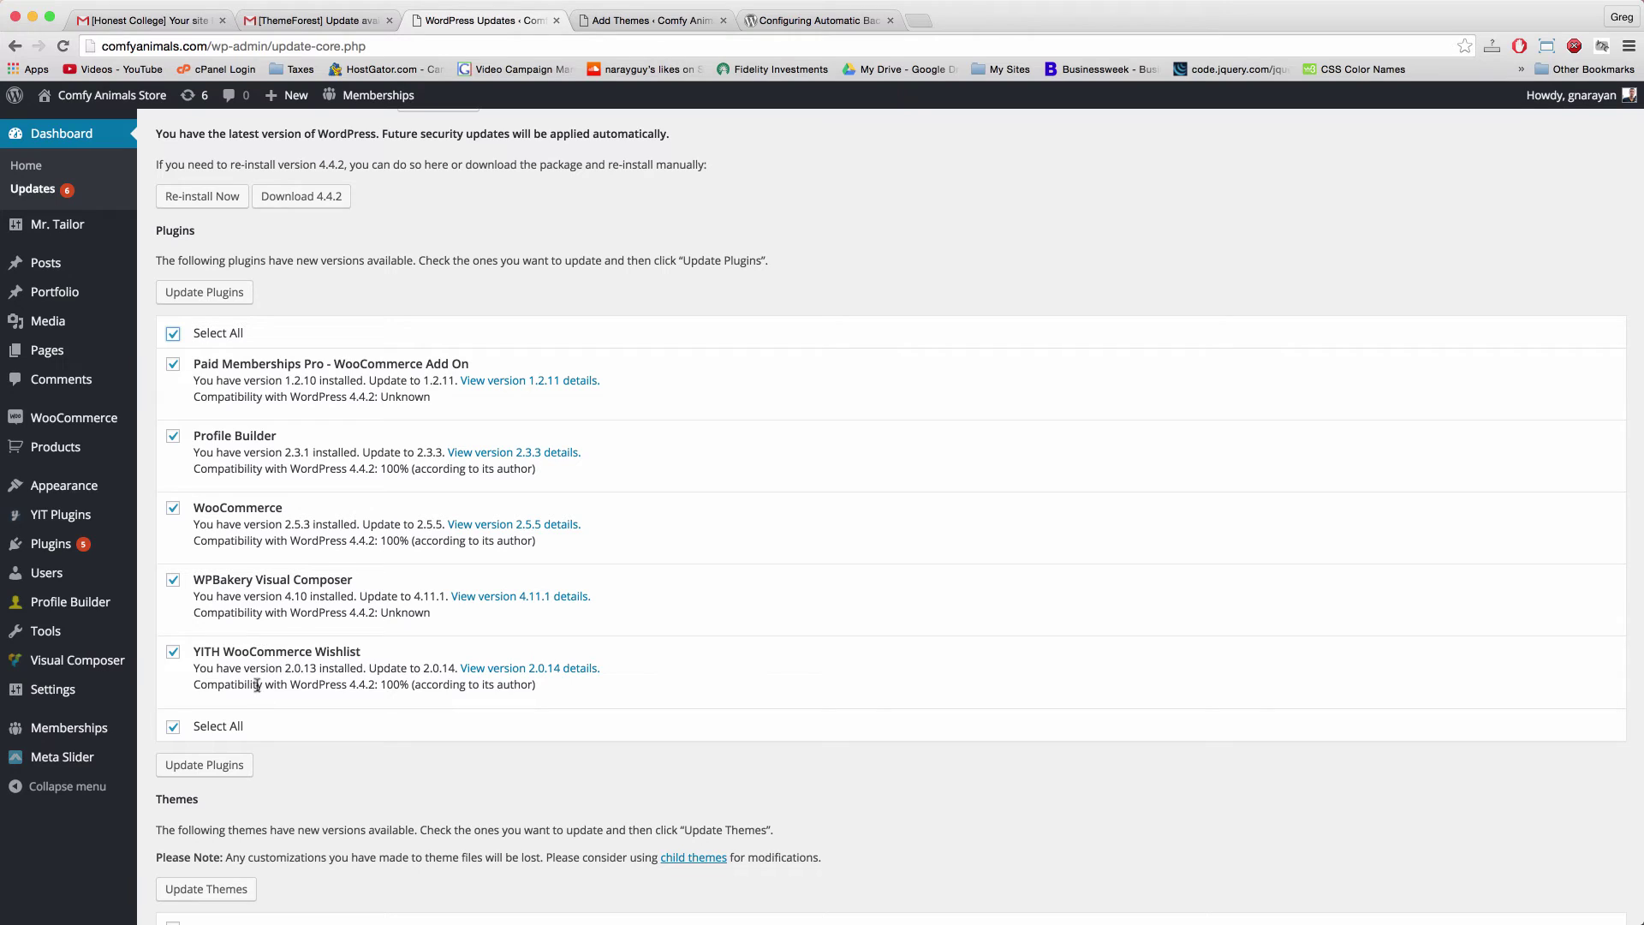
pyautogui.click(221, 293)
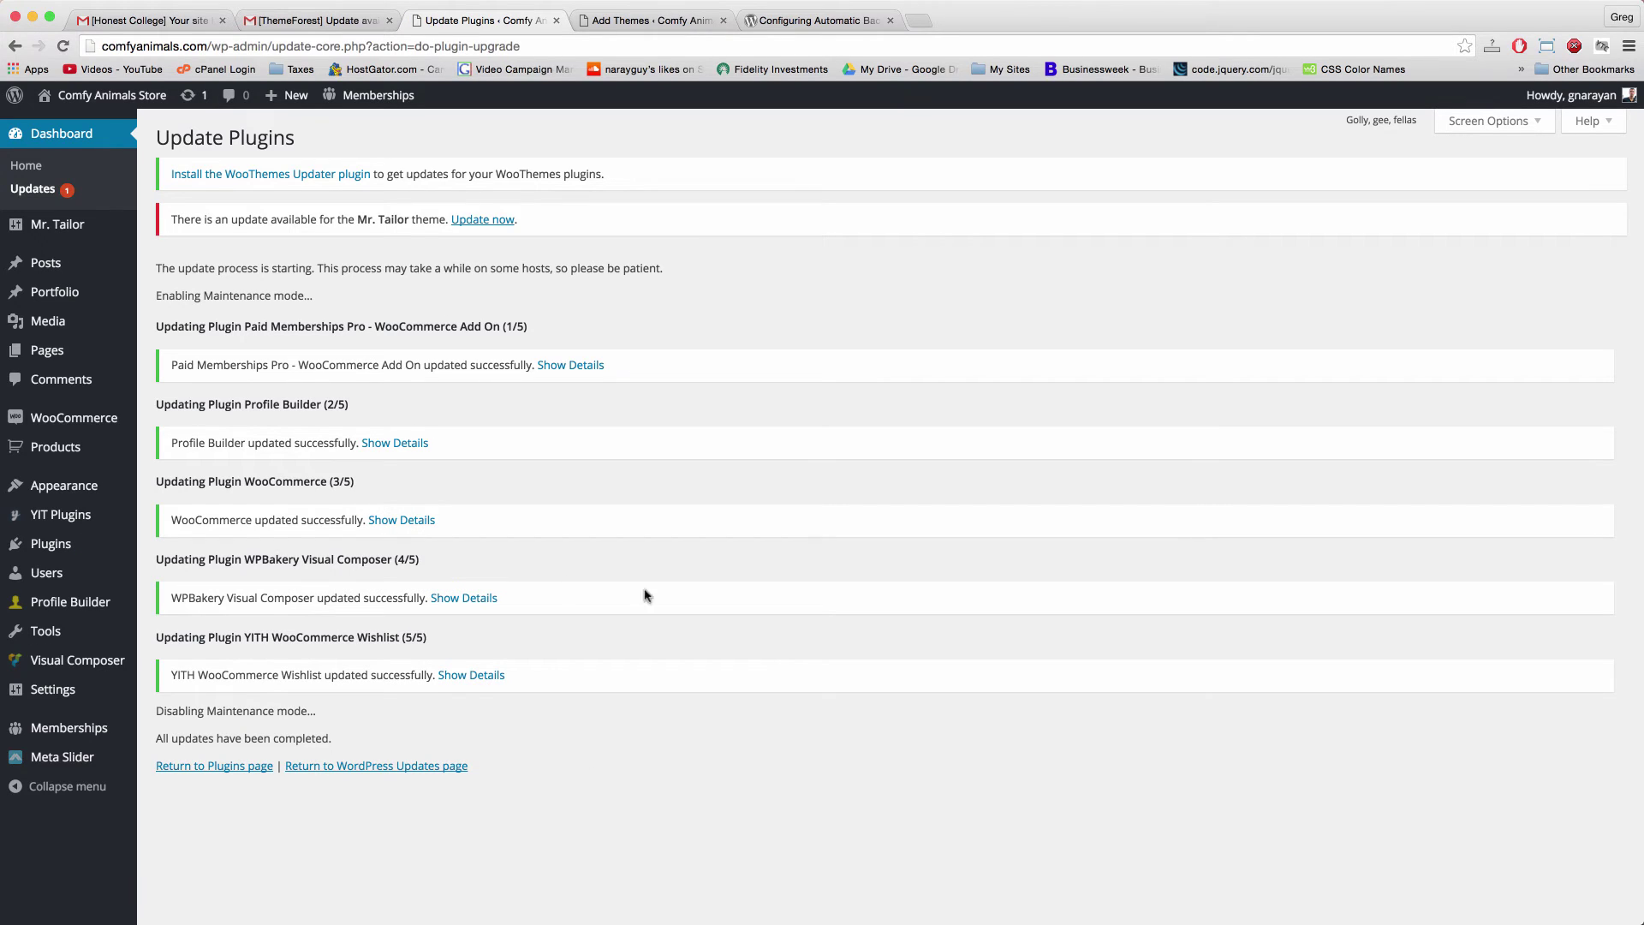
# - Return to the Plugins page and look through the whole list of installed plugins, checking their names and versions
pyautogui.click(255, 766)
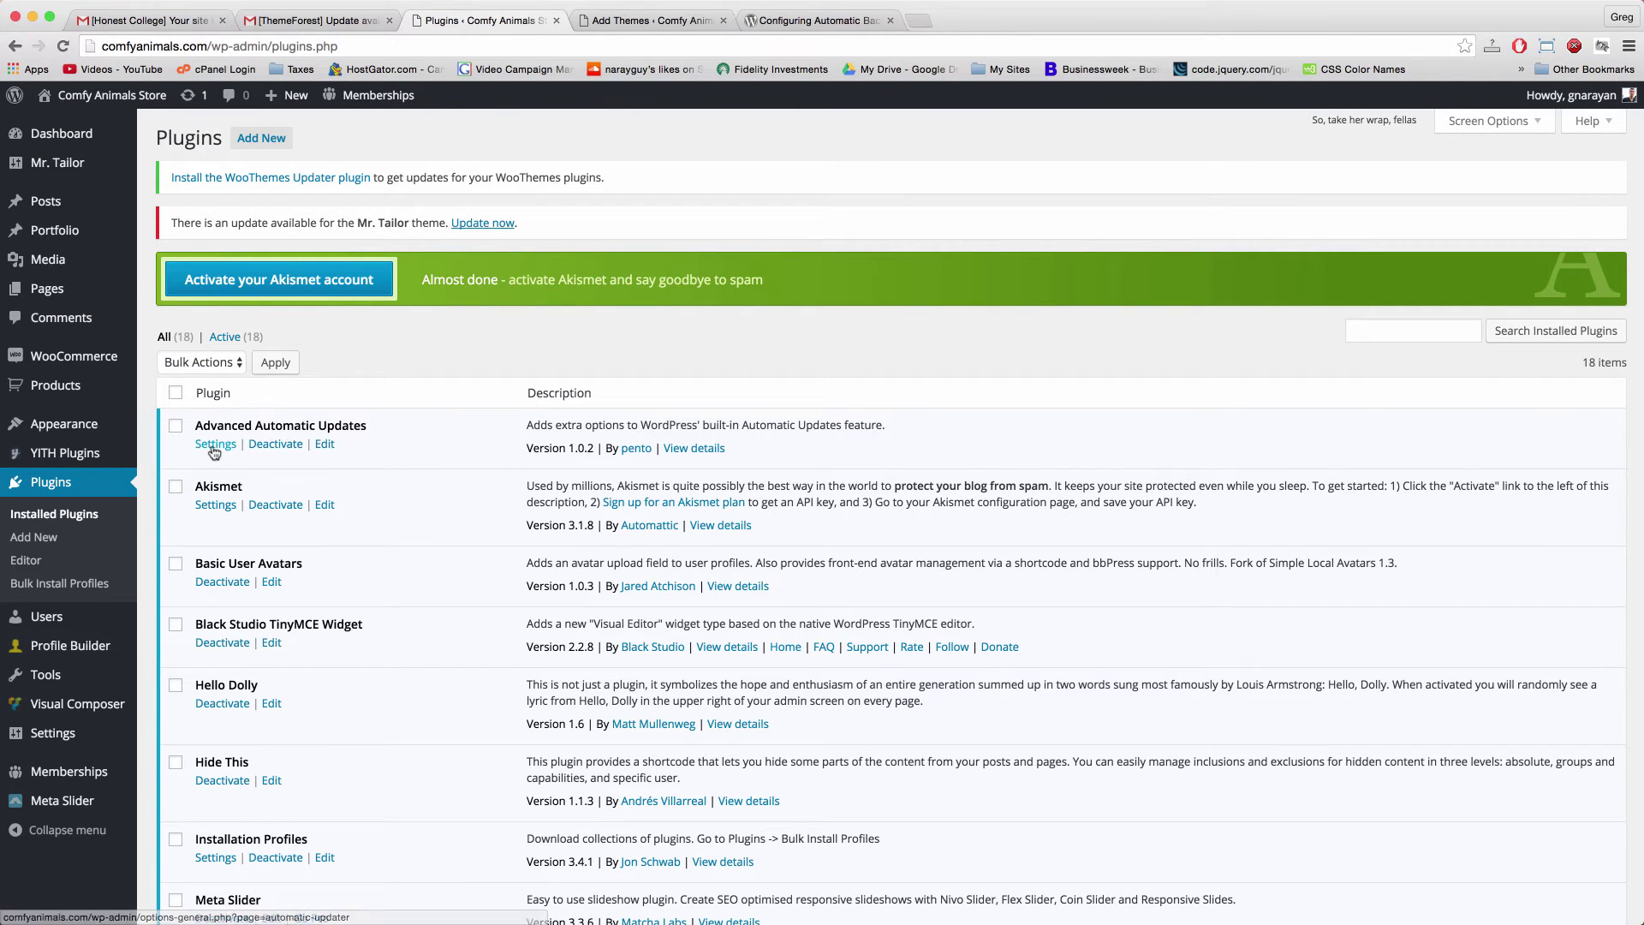
pyautogui.scroll(-5, 210, 496)
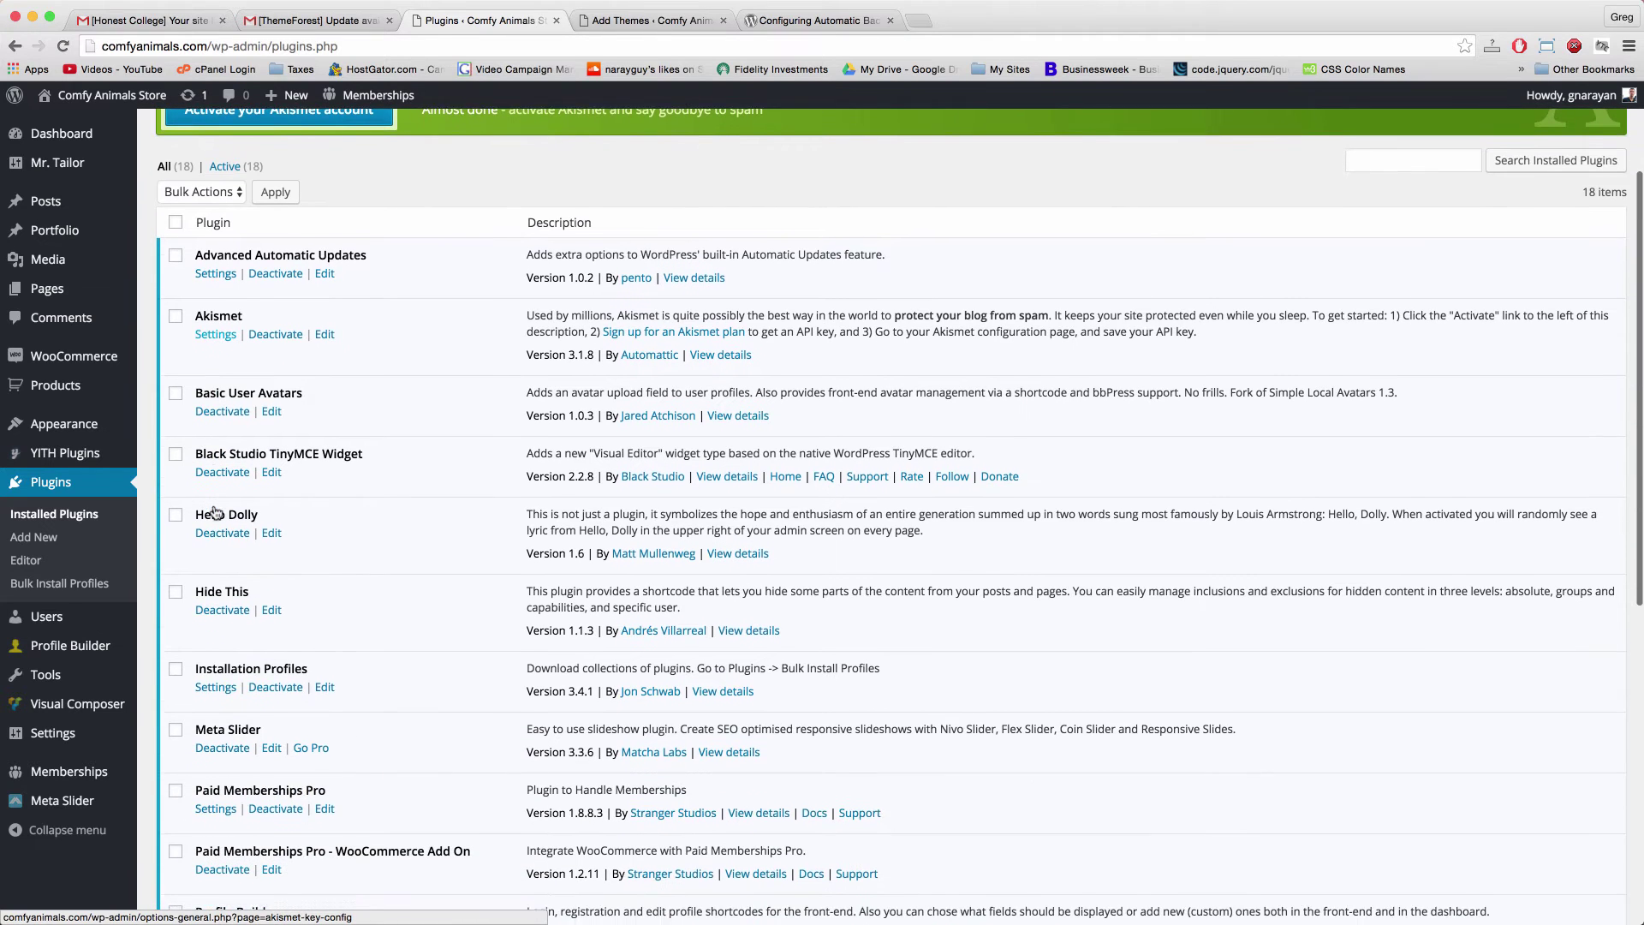
pyautogui.scroll(-6, 215, 512)
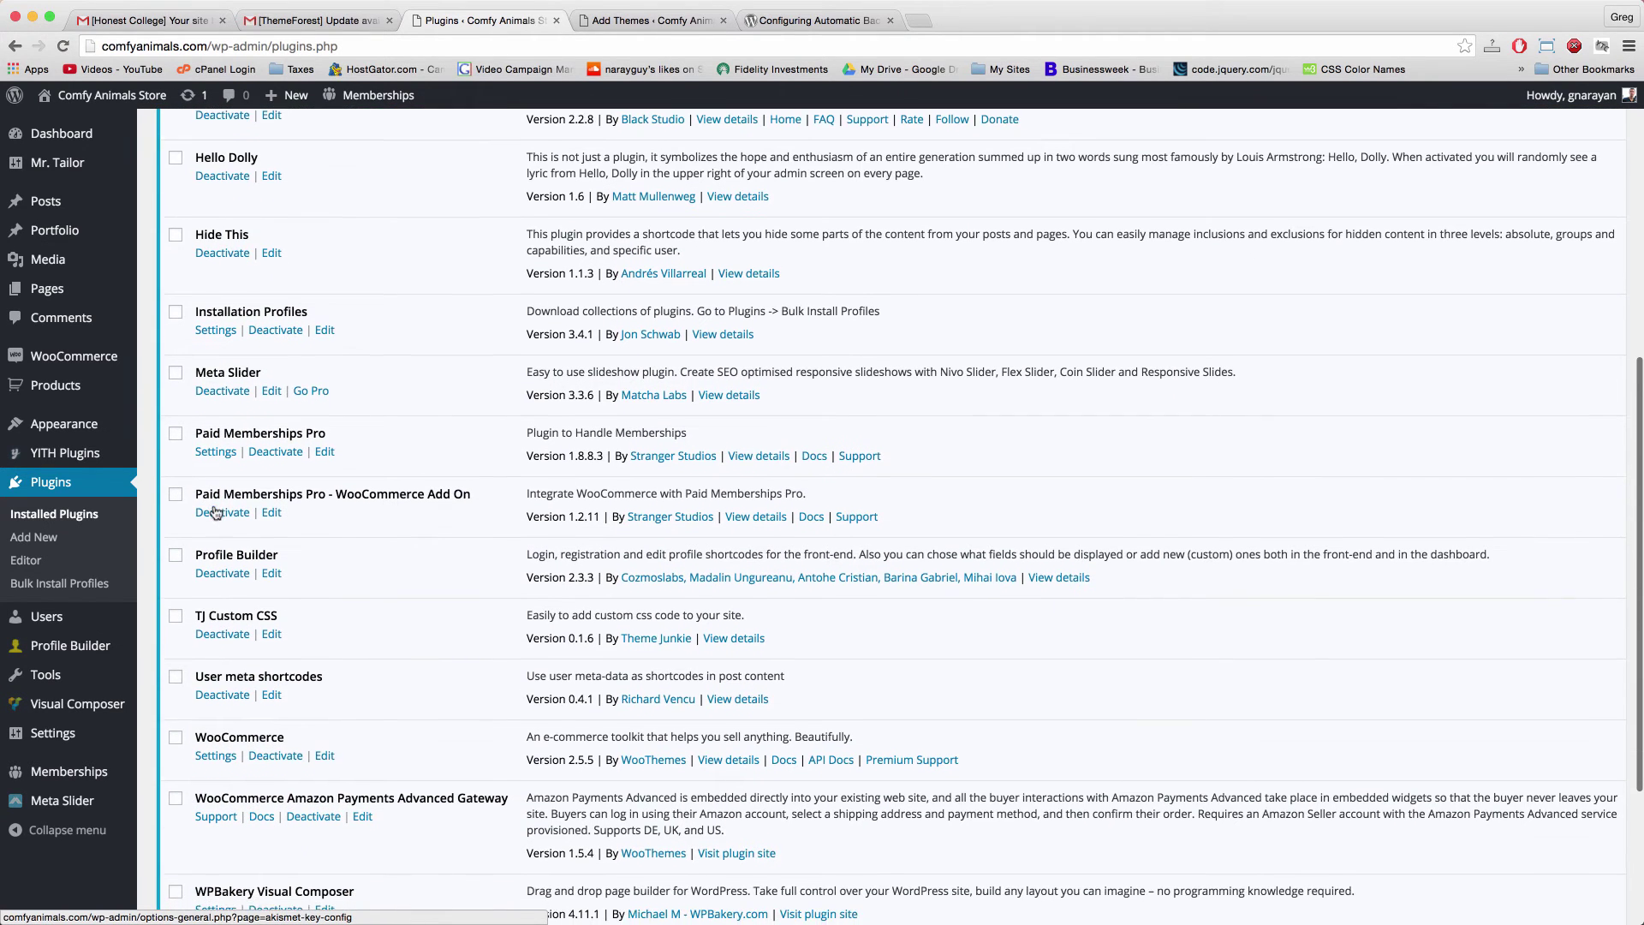
pyautogui.scroll(-3, 219, 548)
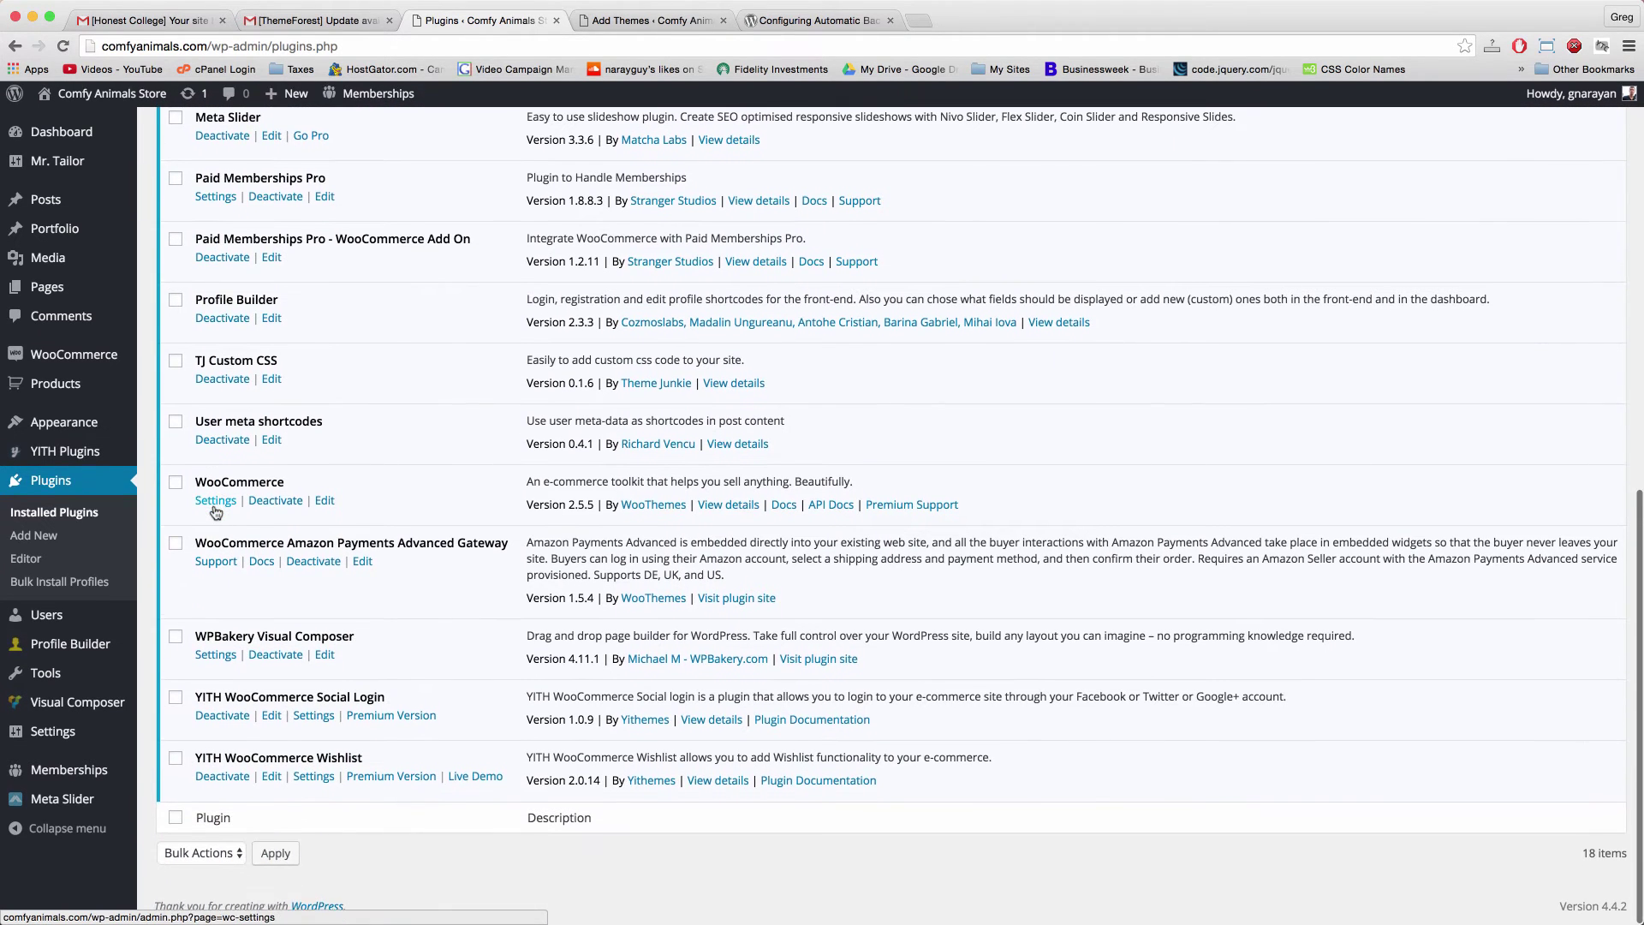
pyautogui.scroll(9, 232, 690)
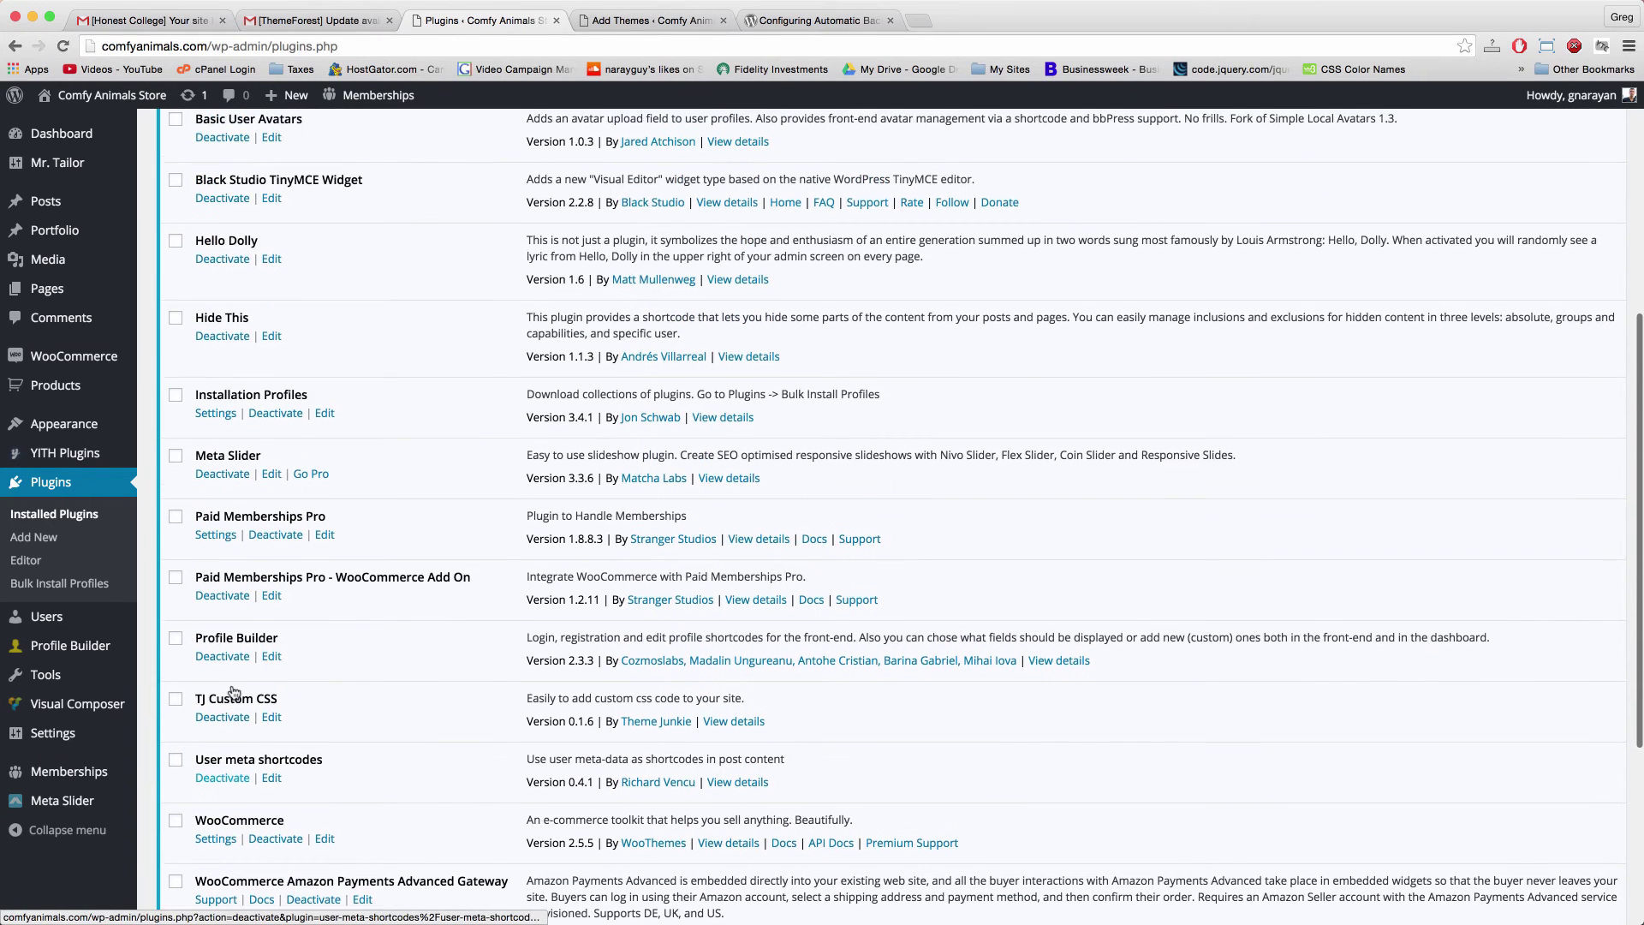
pyautogui.scroll(4, 233, 692)
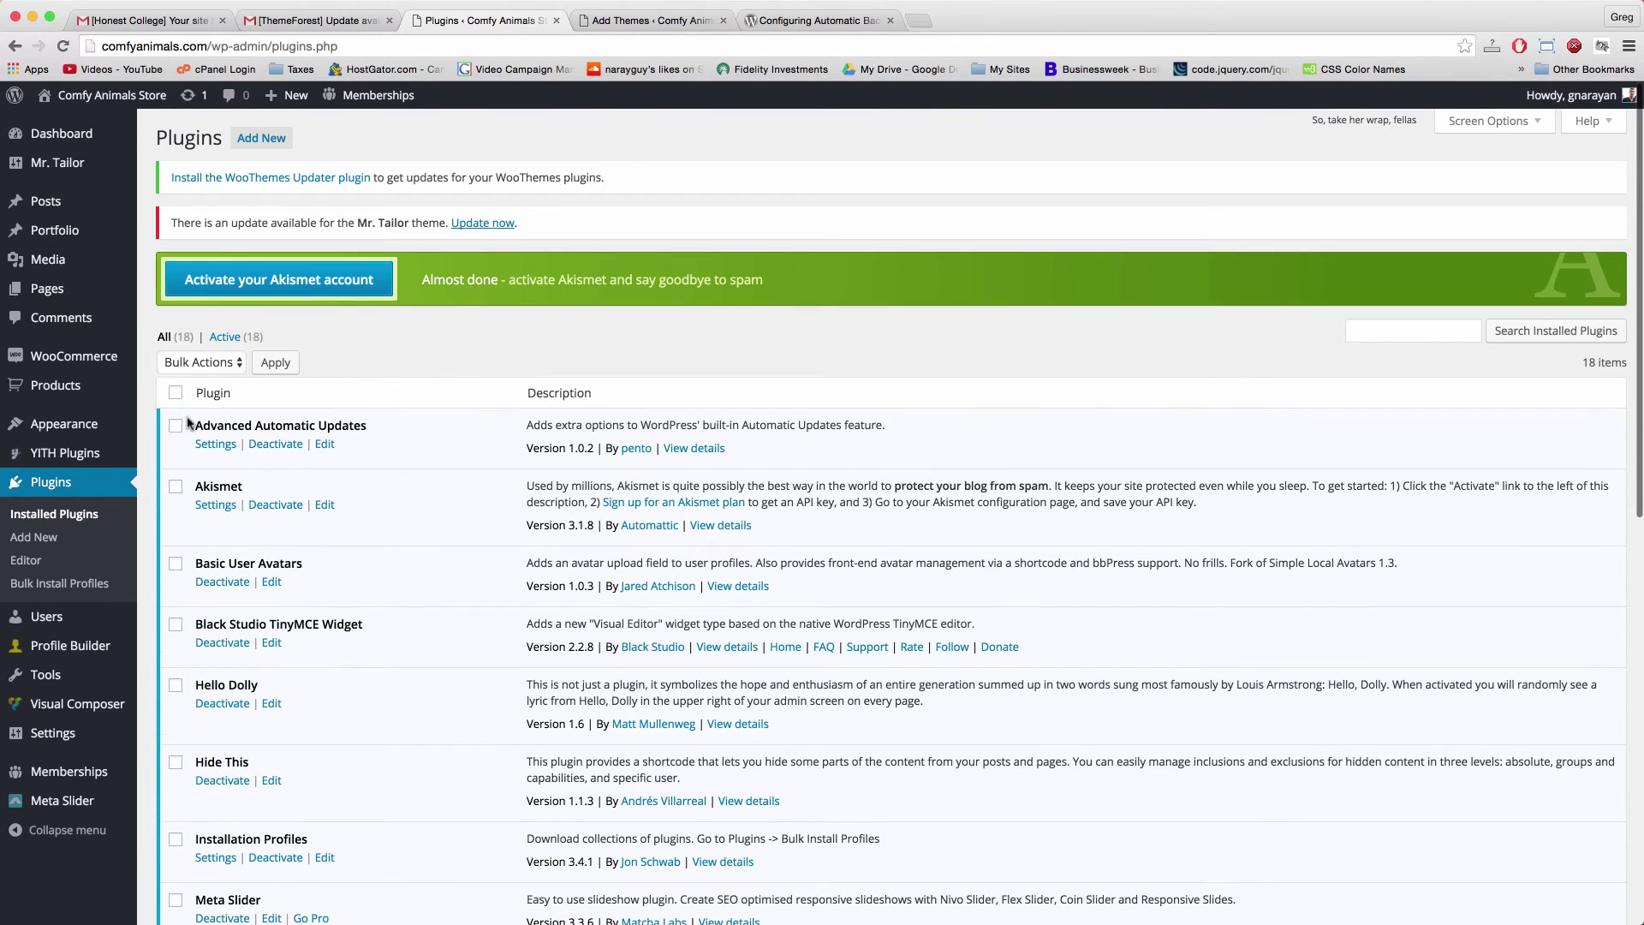
pyautogui.scroll(-8, 144, 417)
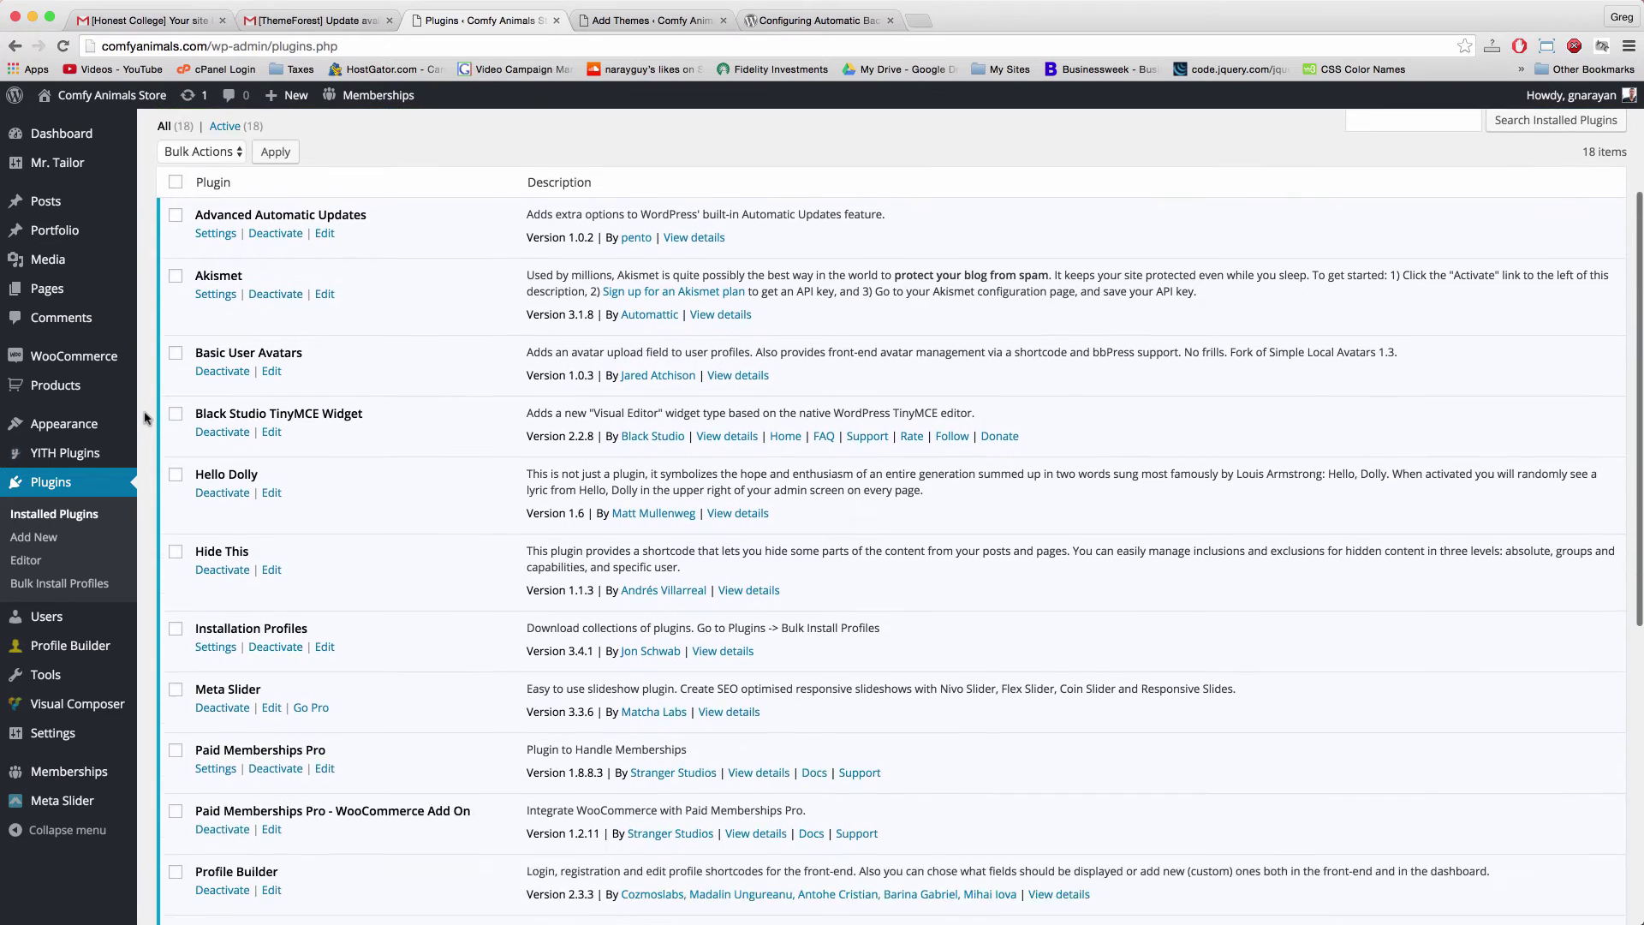
pyautogui.scroll(-6, 144, 418)
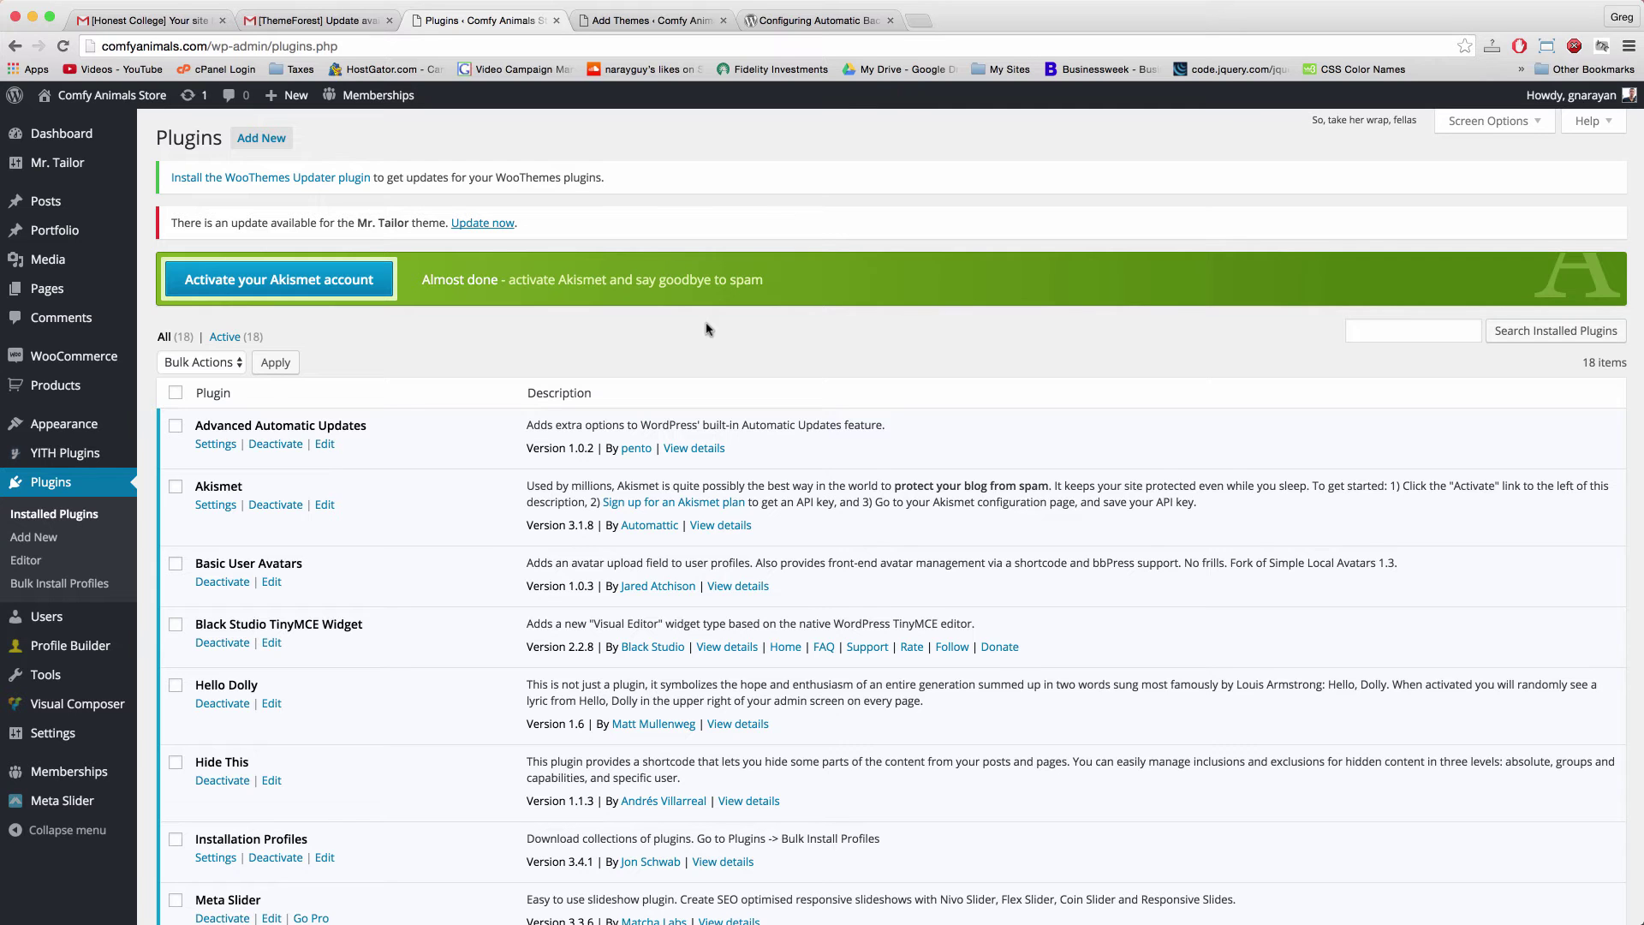
pyautogui.scroll(-5, 591, 341)
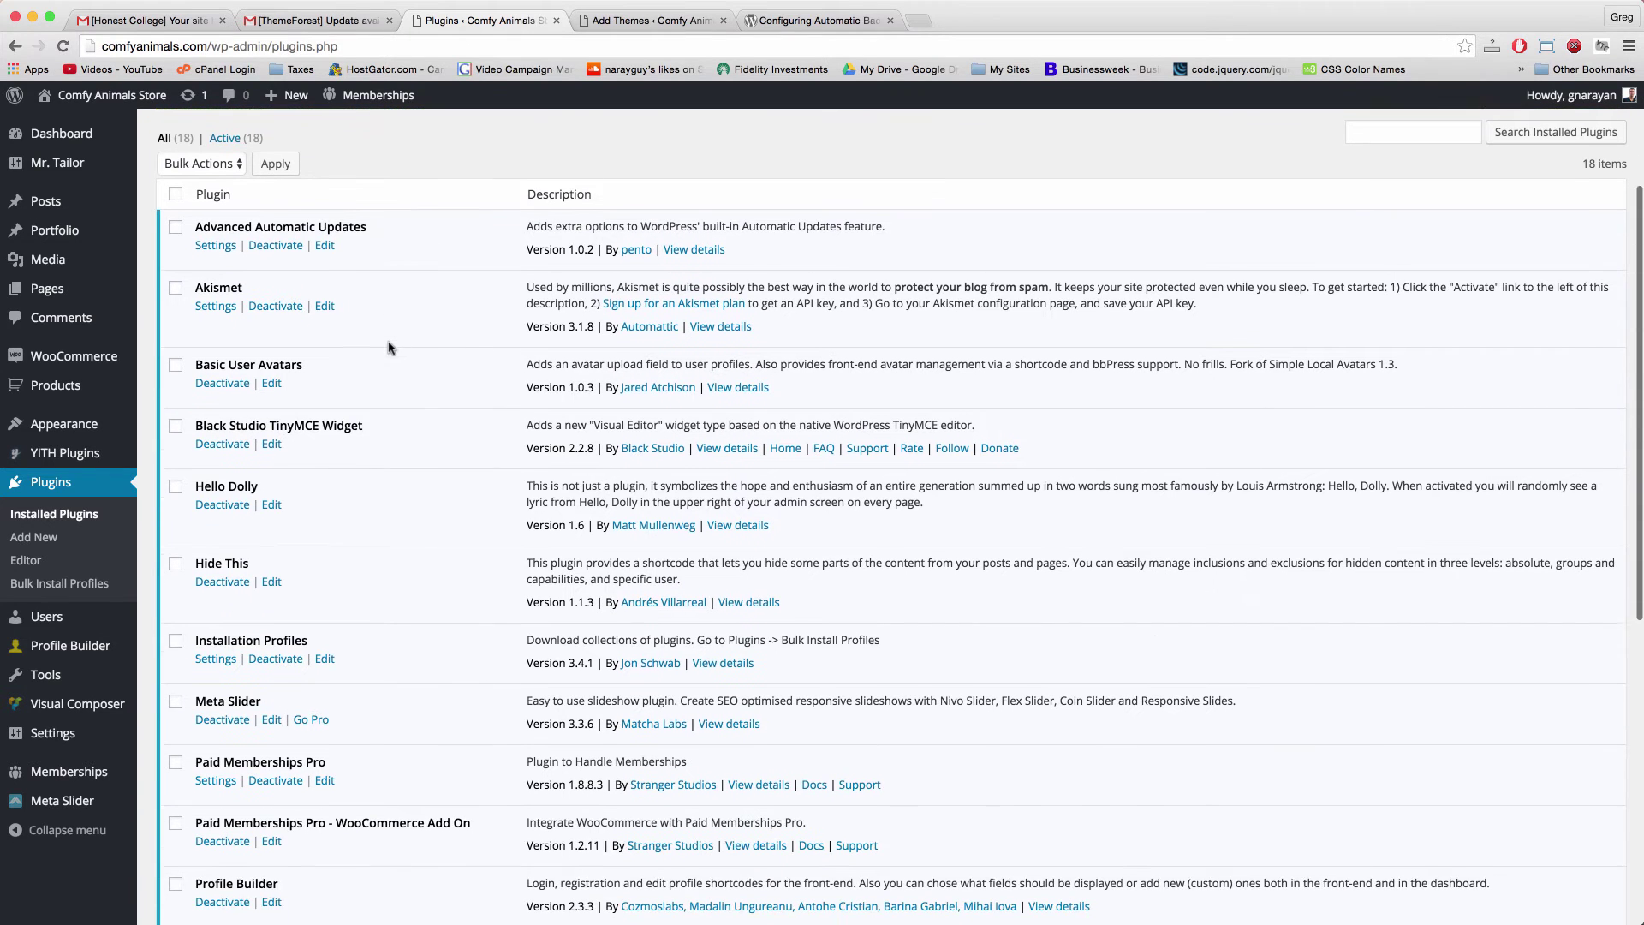
pyautogui.scroll(-1, 390, 347)
pyautogui.scroll(-7, 388, 347)
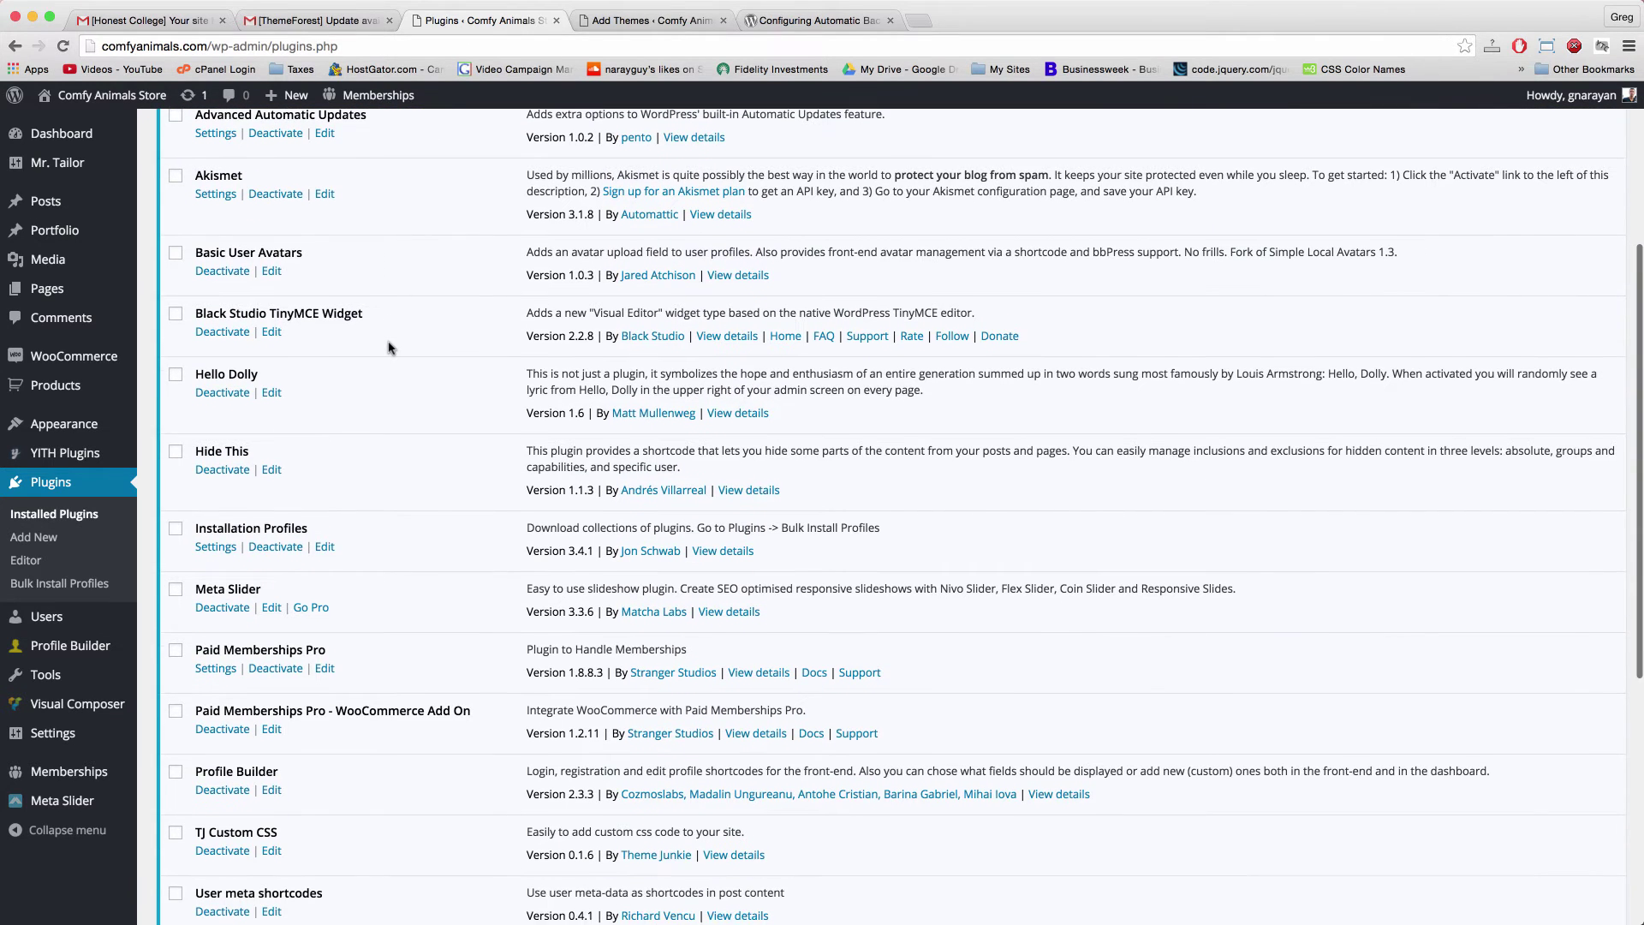
pyautogui.scroll(-7, 388, 346)
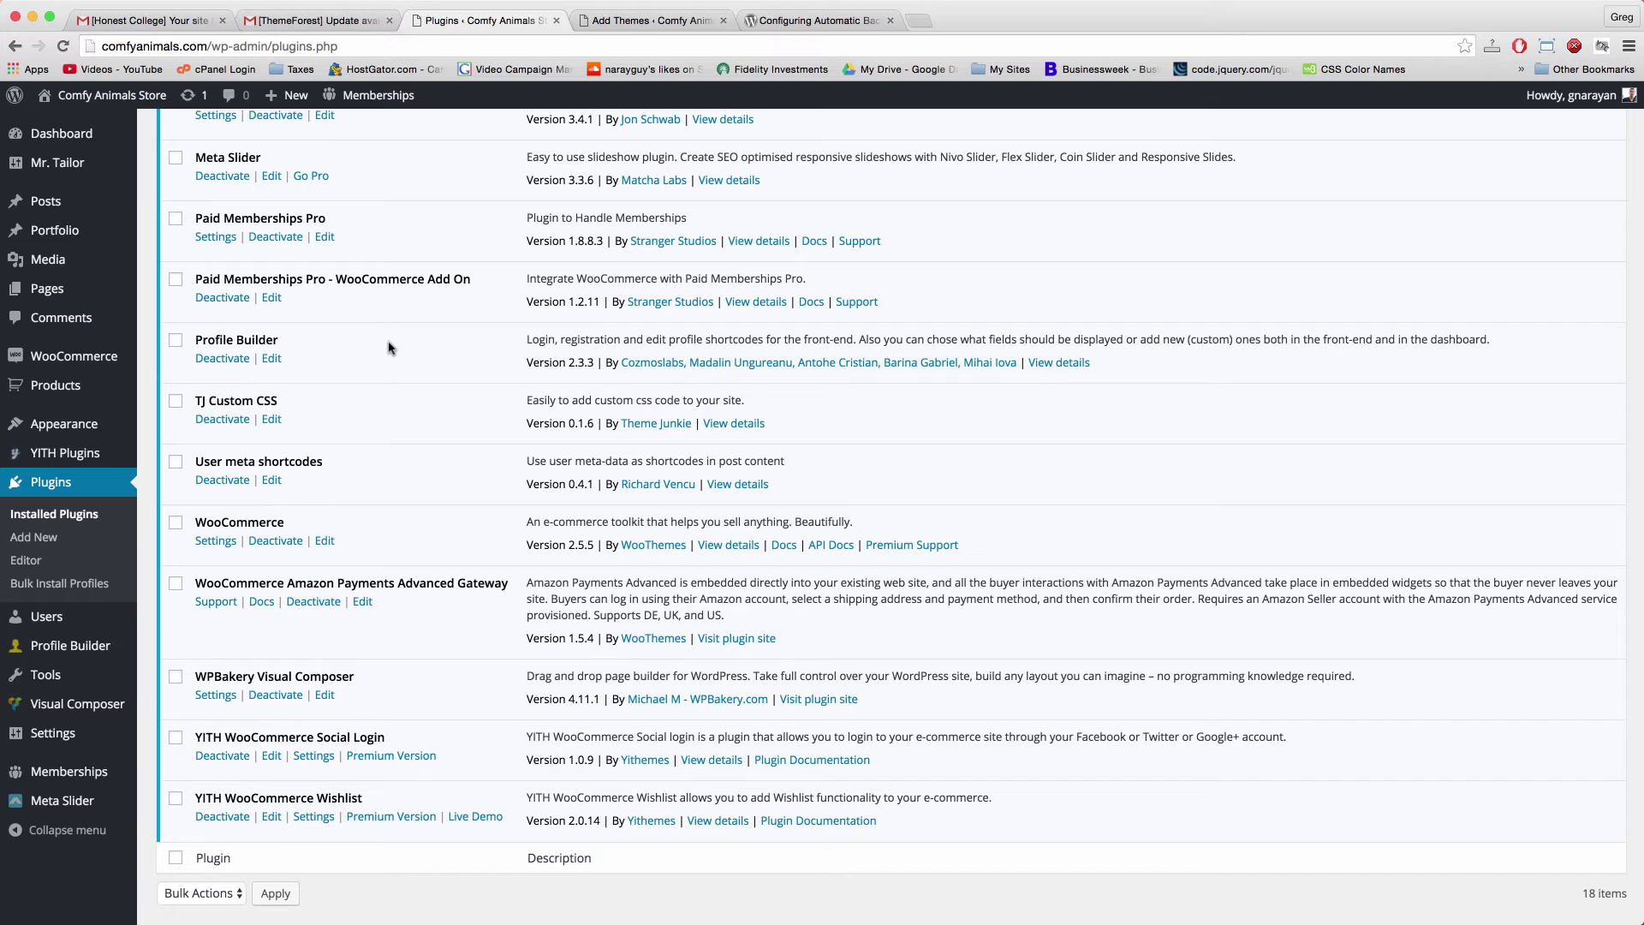
pyautogui.scroll(20, 388, 346)
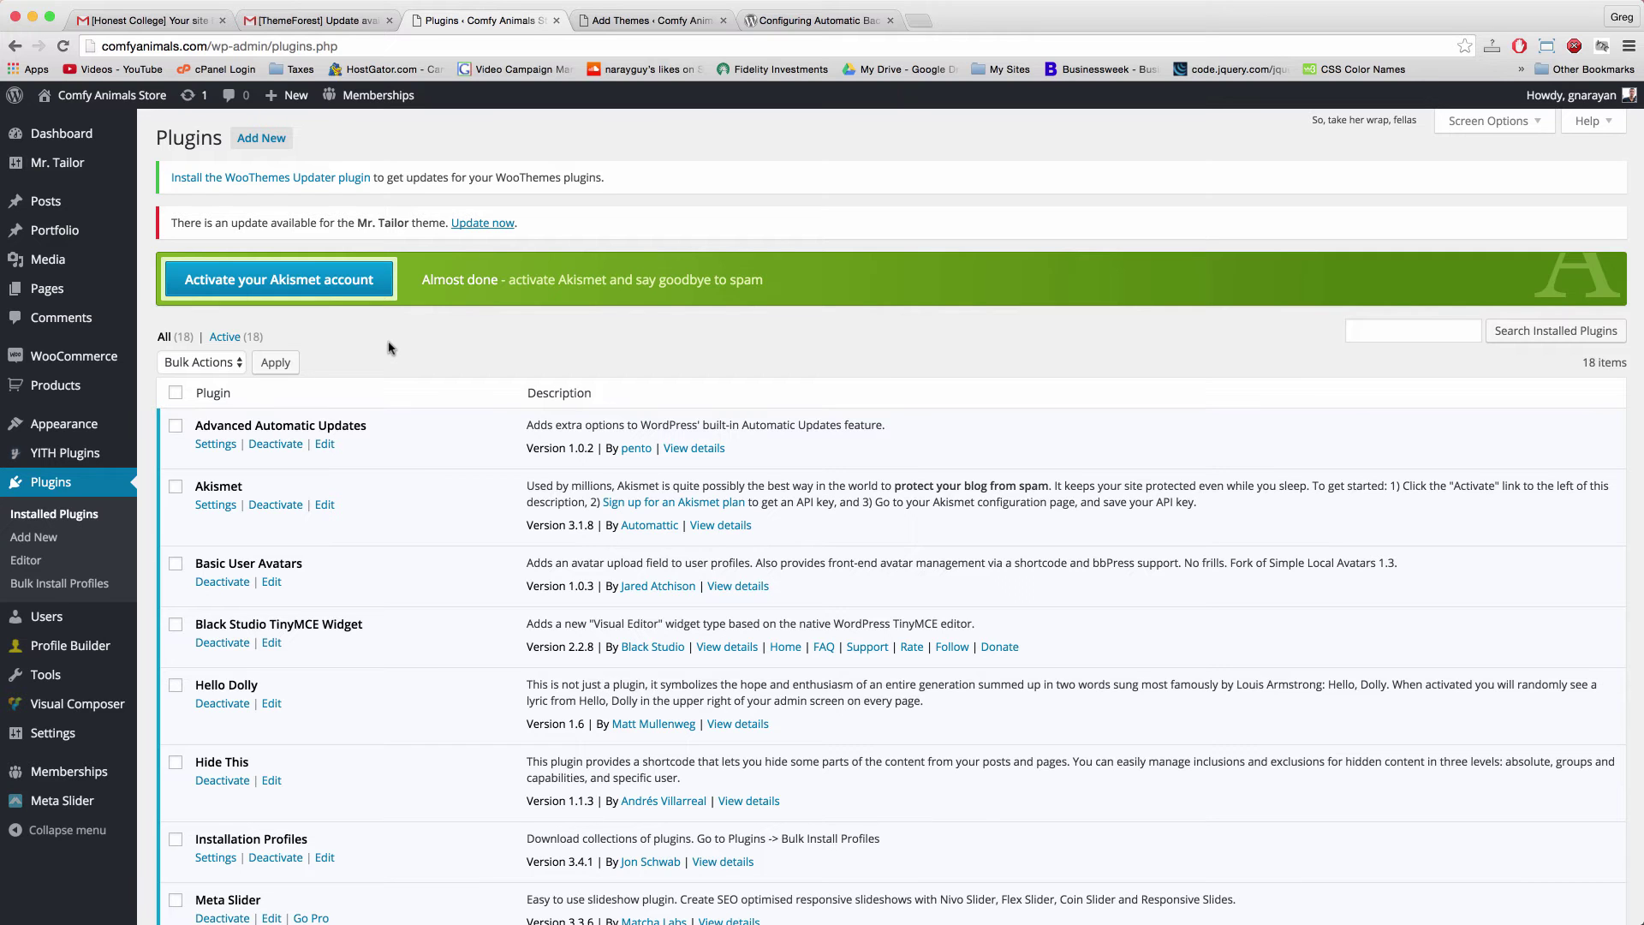
pyautogui.scroll(-5, 435, 484)
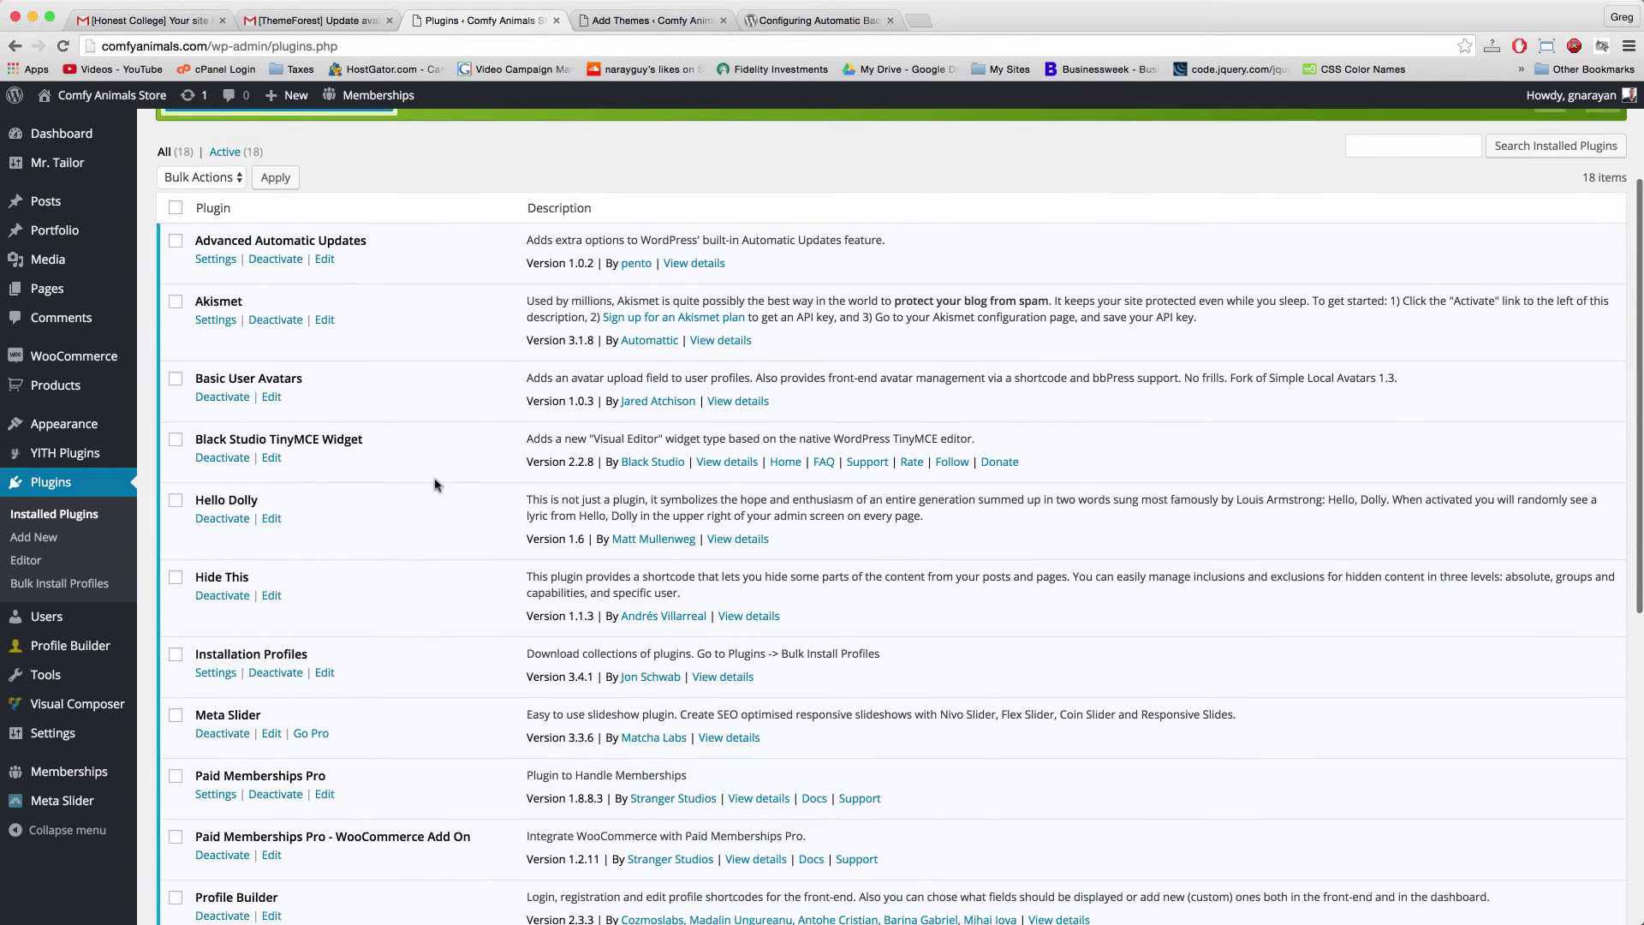
pyautogui.scroll(-2, 435, 485)
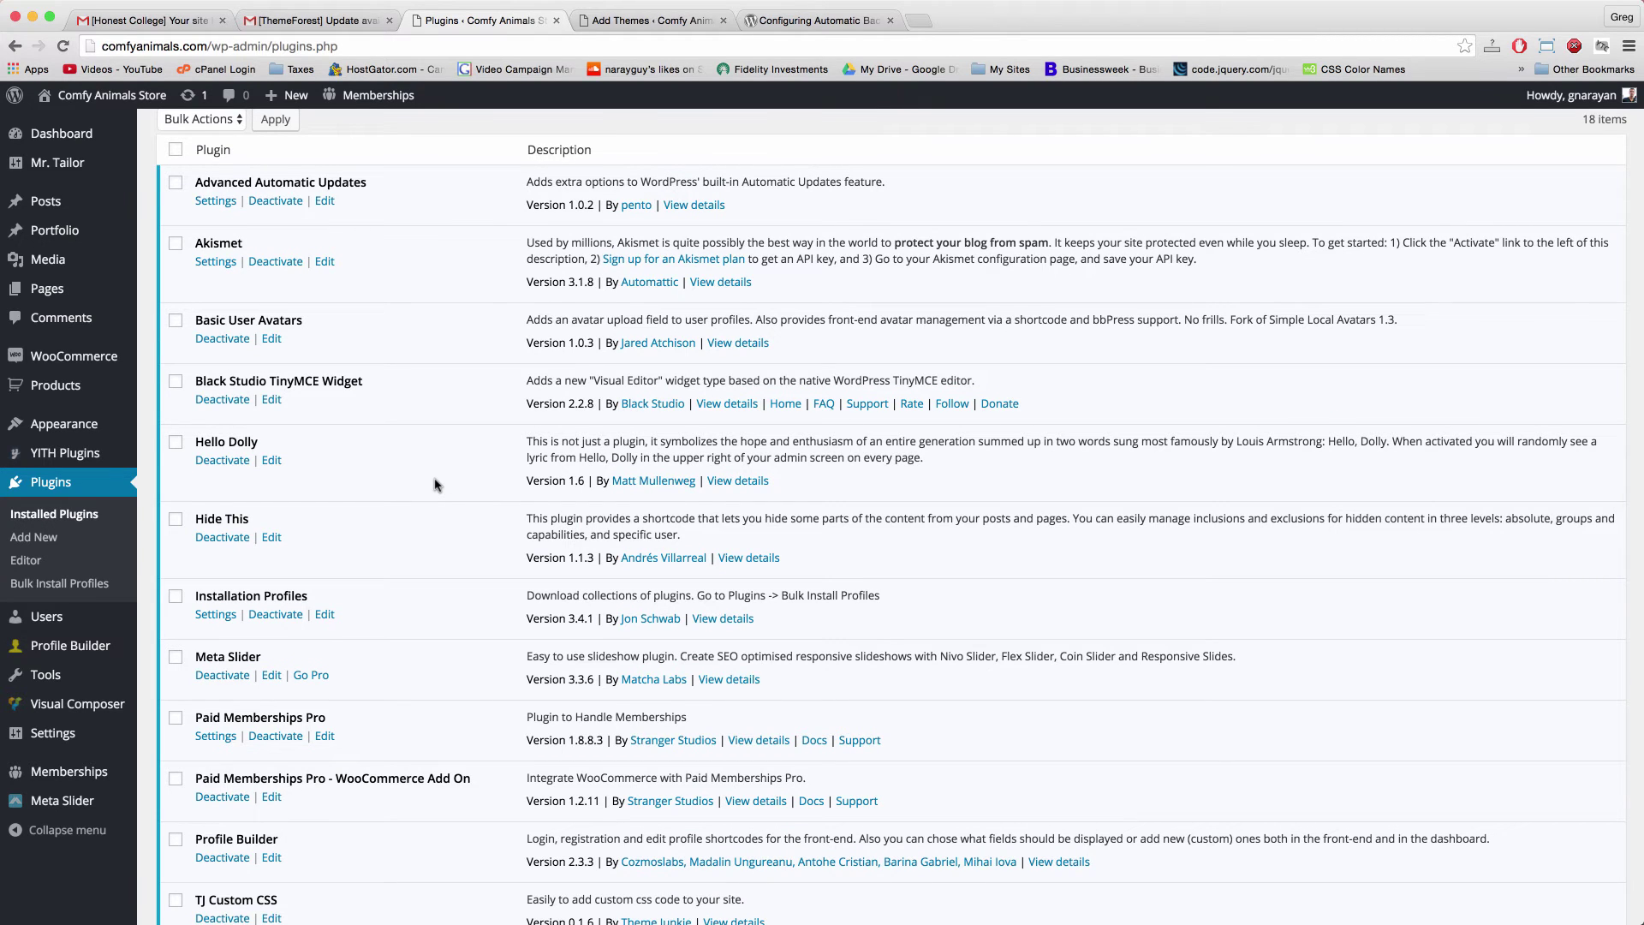
pyautogui.scroll(-3, 435, 485)
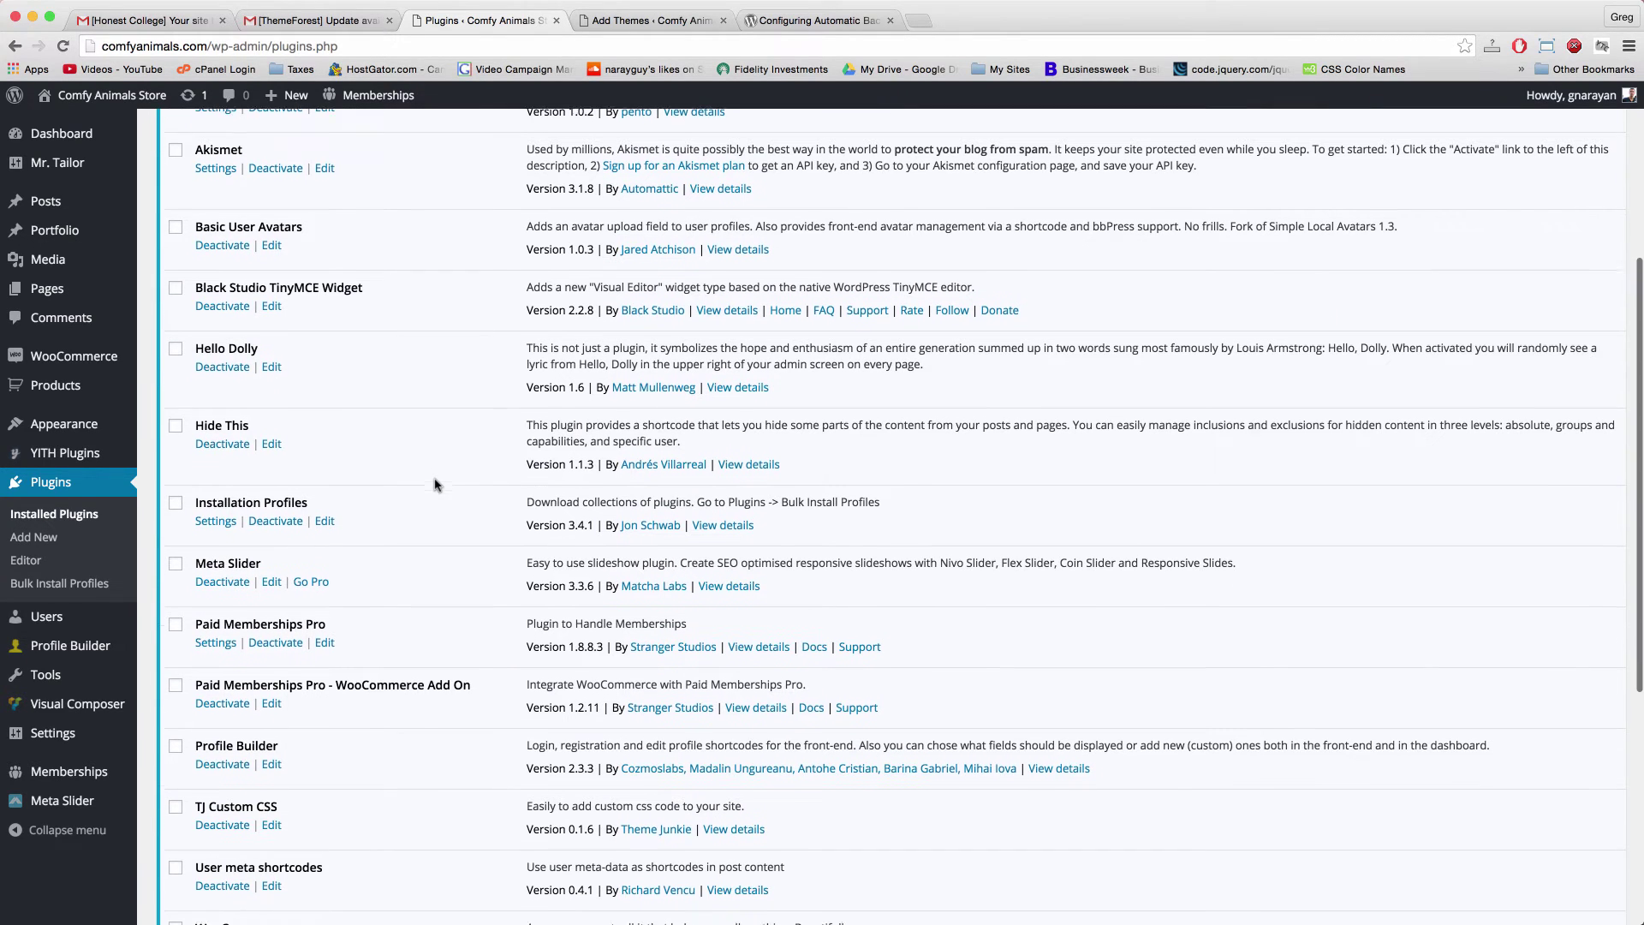
pyautogui.scroll(-1, 435, 485)
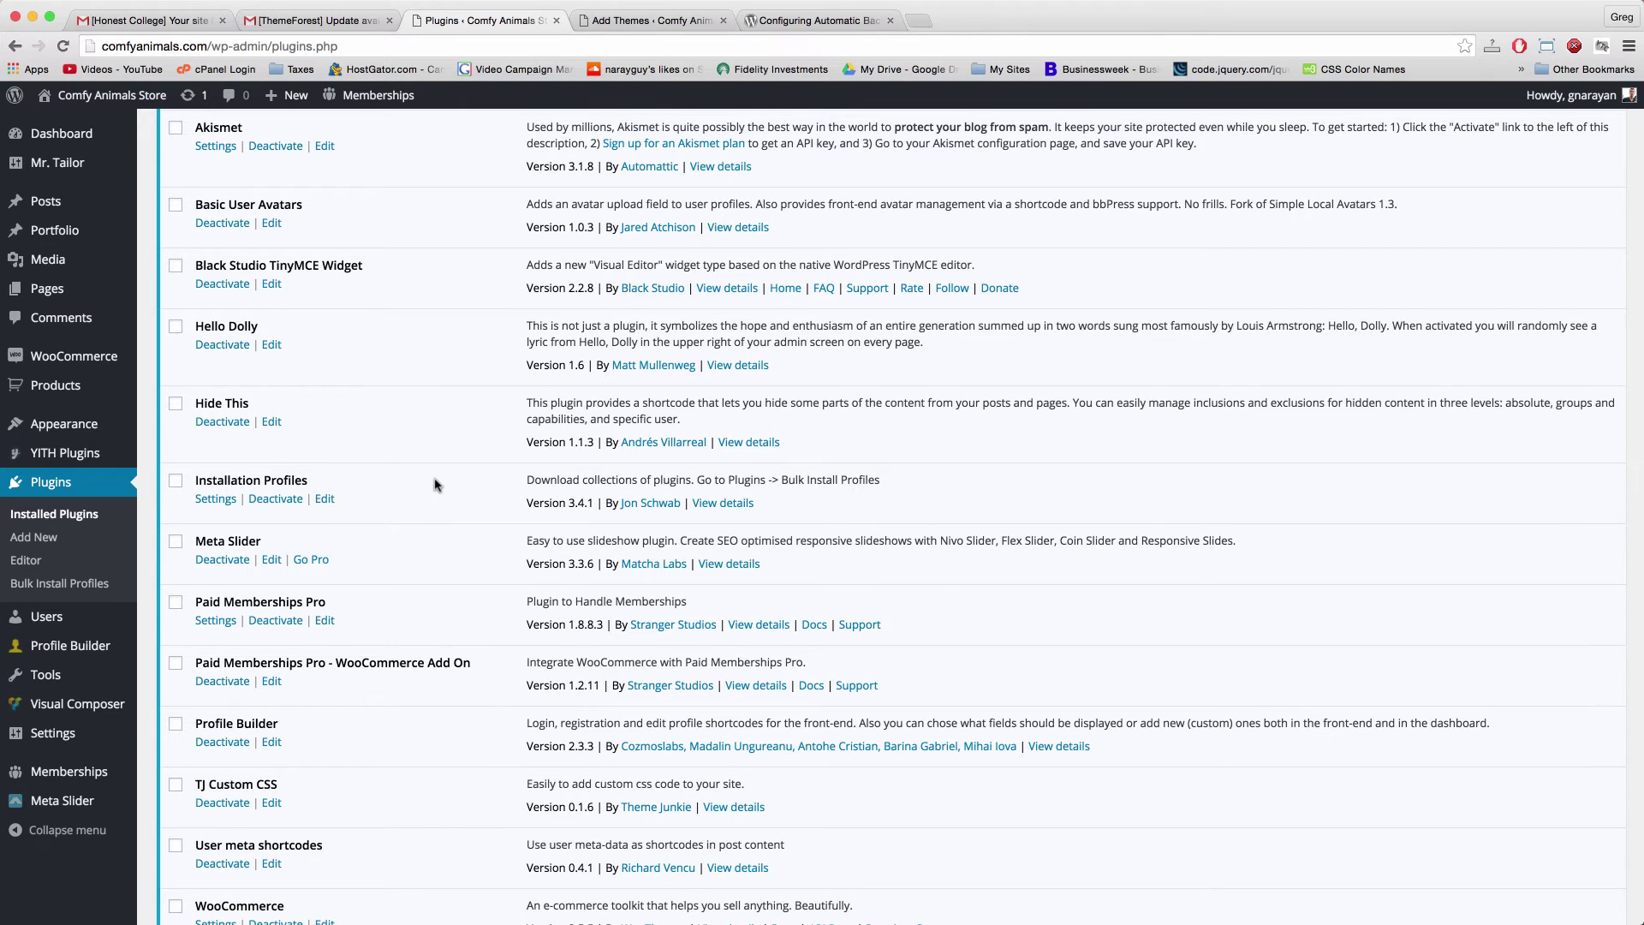
pyautogui.scroll(-3, 435, 484)
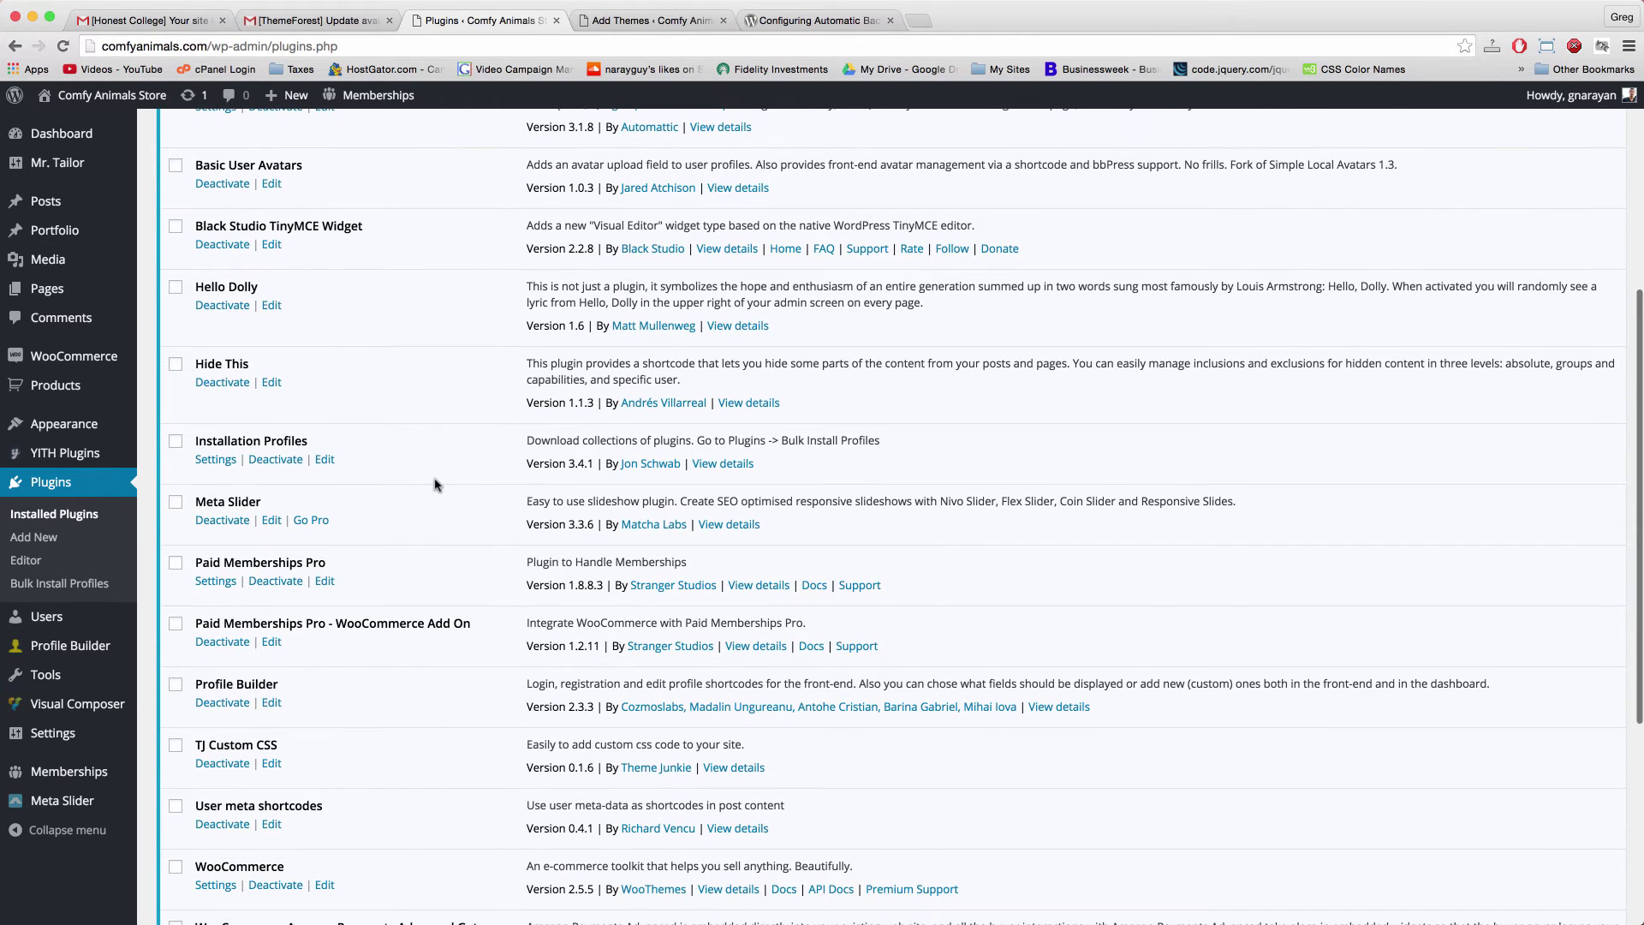
pyautogui.scroll(-9, 435, 485)
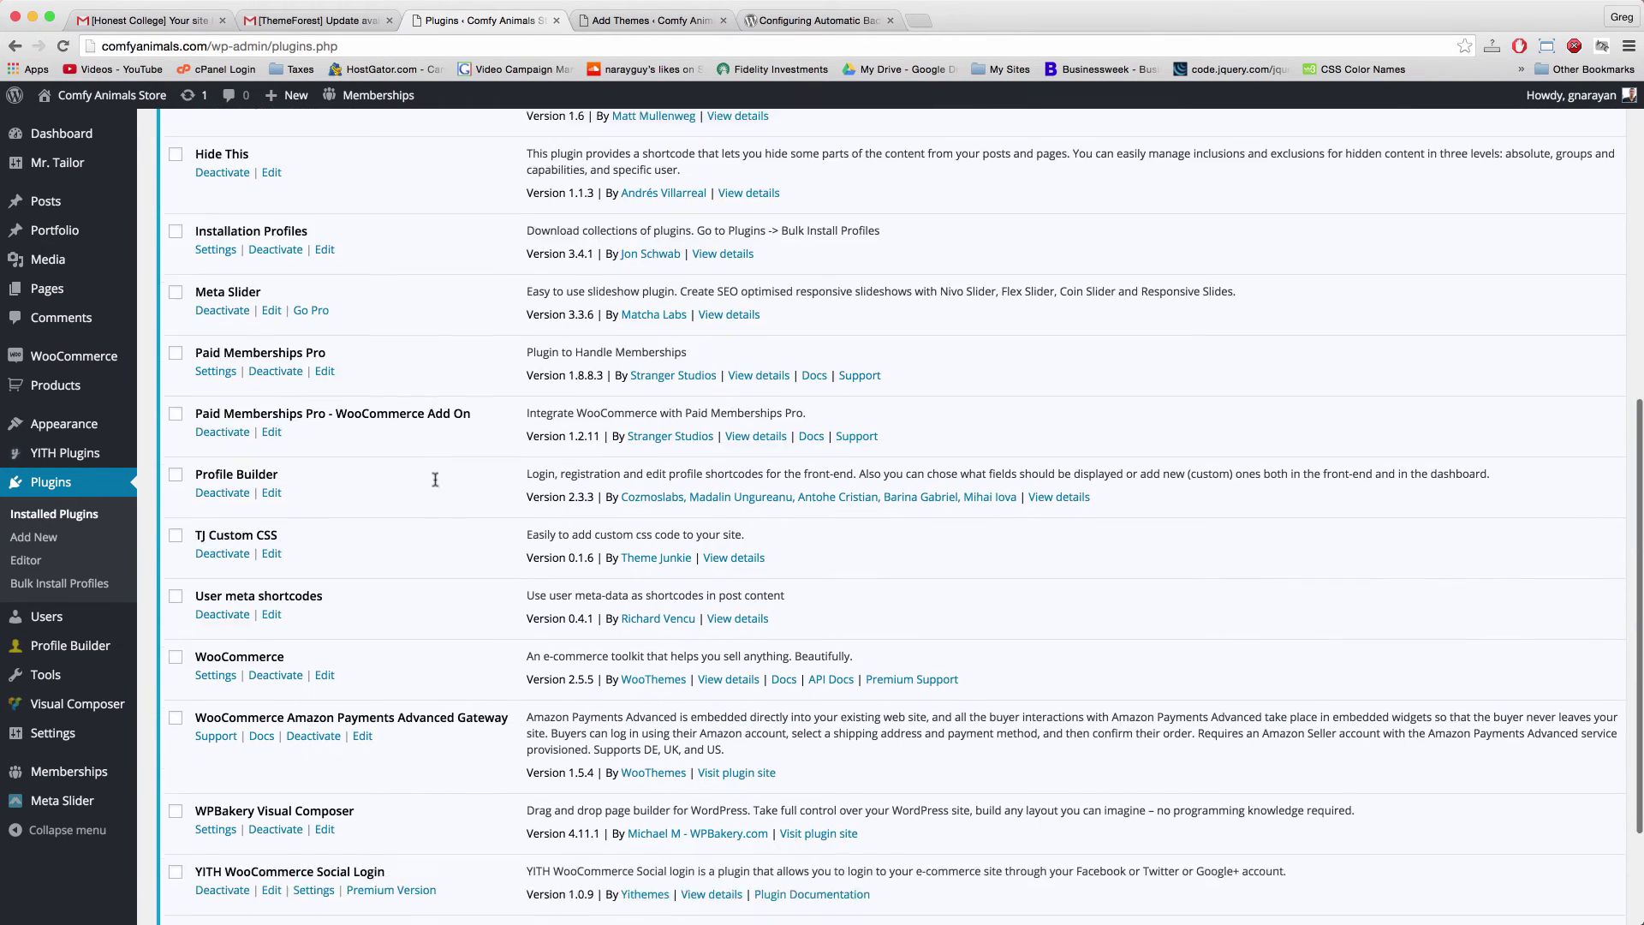
pyautogui.scroll(17, 435, 484)
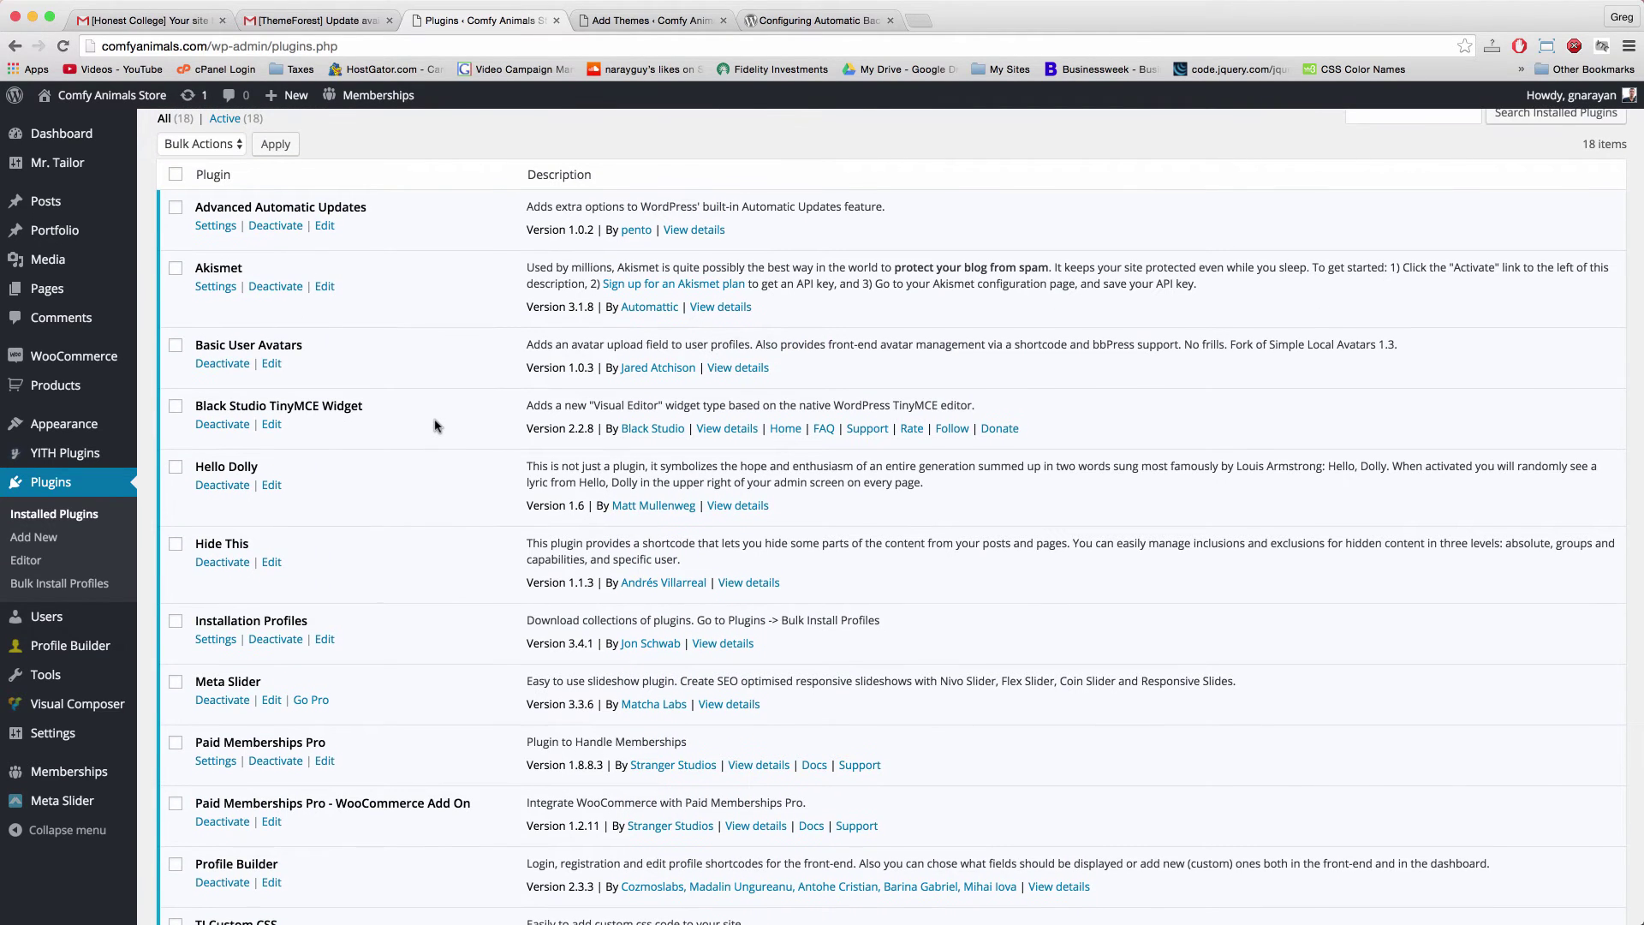
pyautogui.scroll(5, 435, 425)
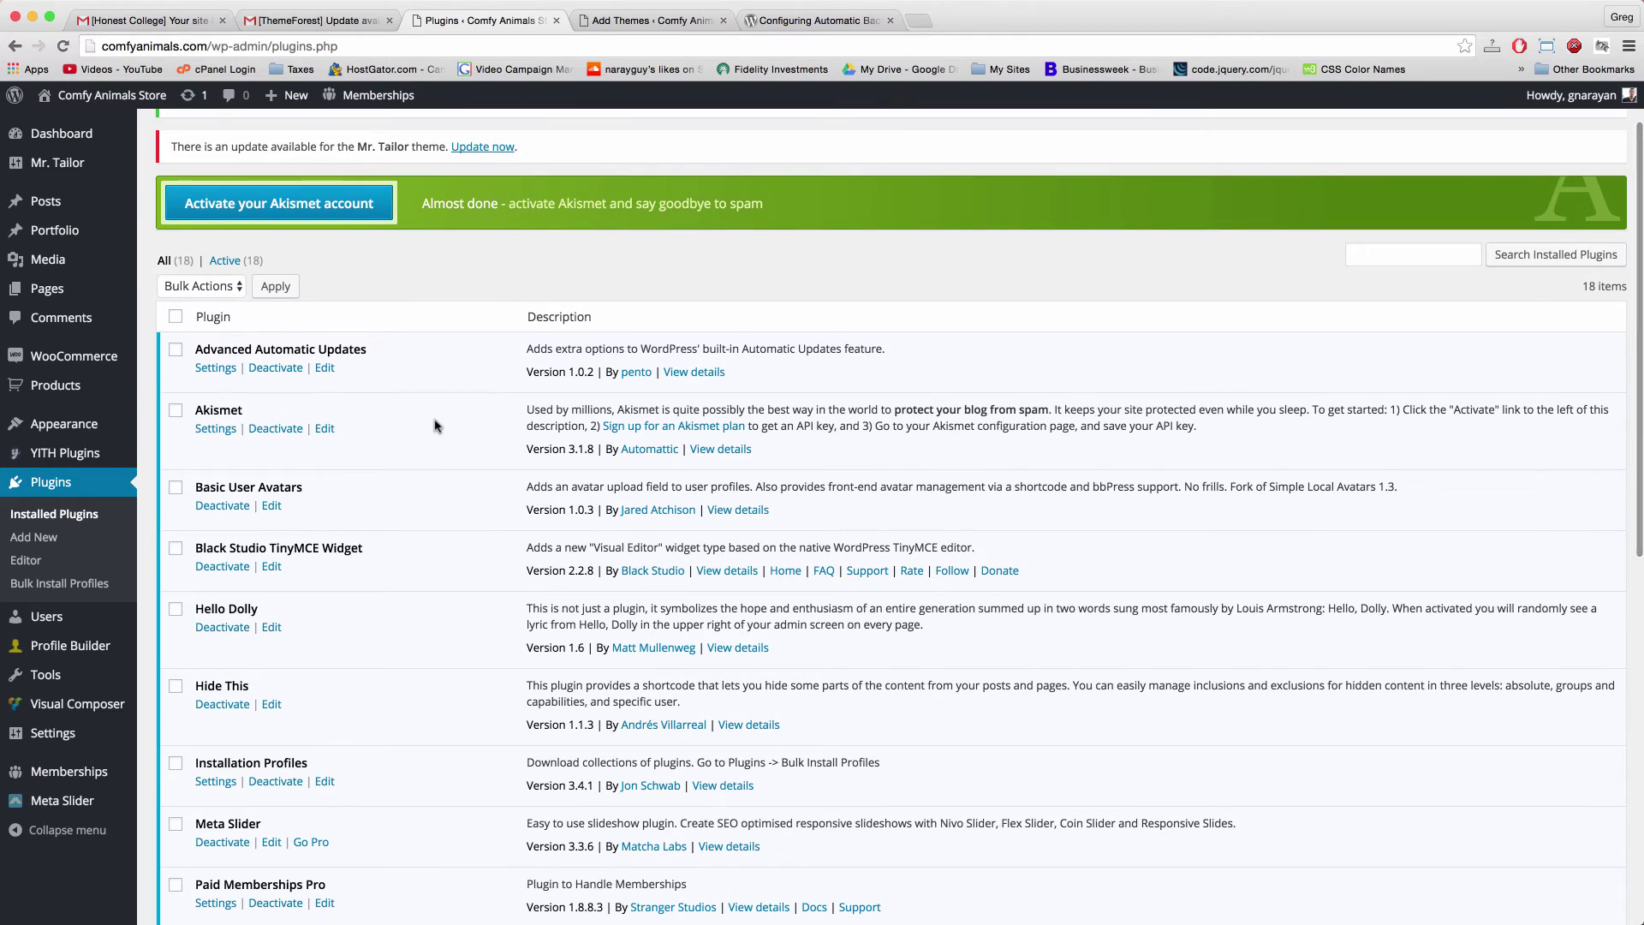
pyautogui.scroll(3, 435, 425)
# - Reopen the WordPress Updates page from the dashboard and check which plugin and theme updates are still pending
pyautogui.moveTo(57, 160)
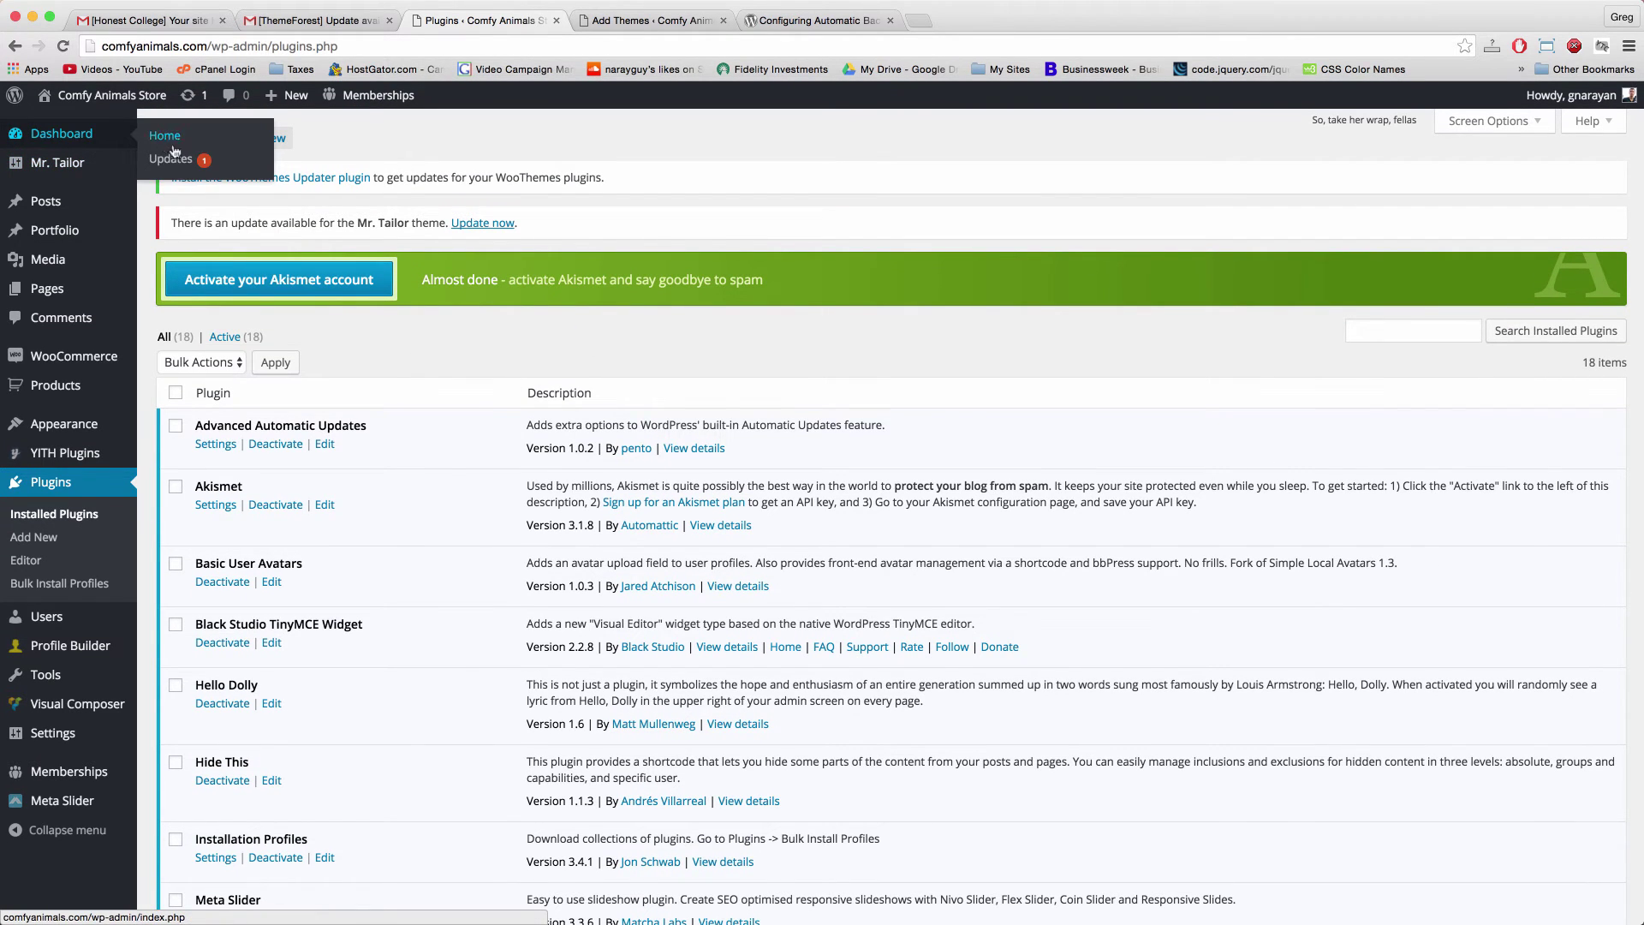
pyautogui.click(69, 137)
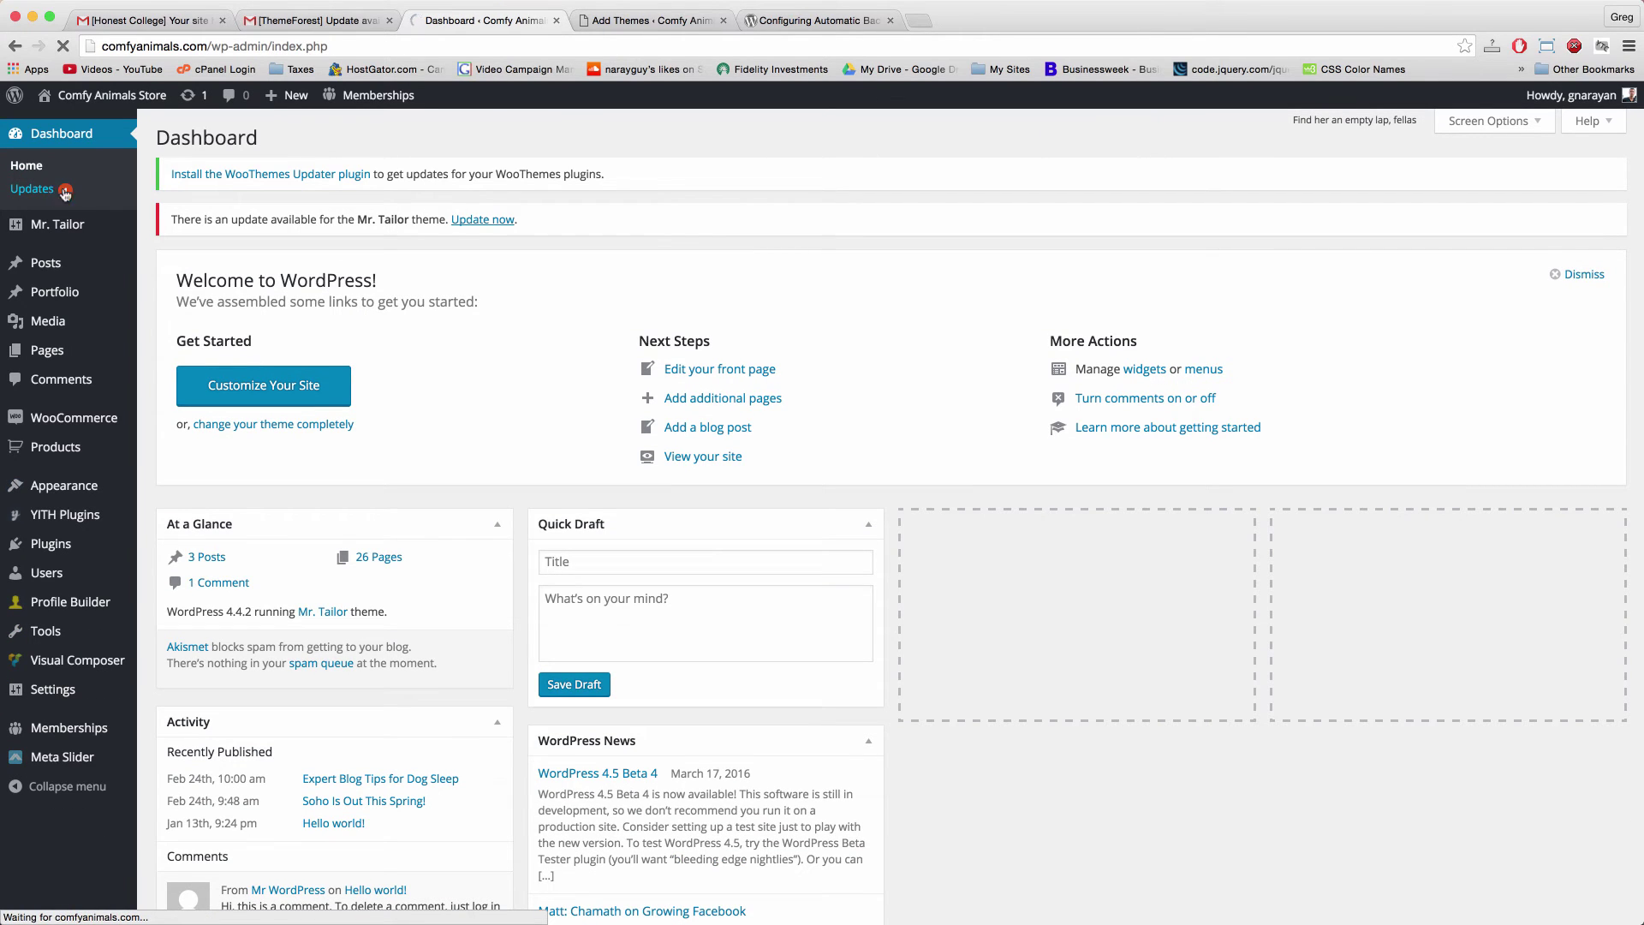
pyautogui.click(64, 192)
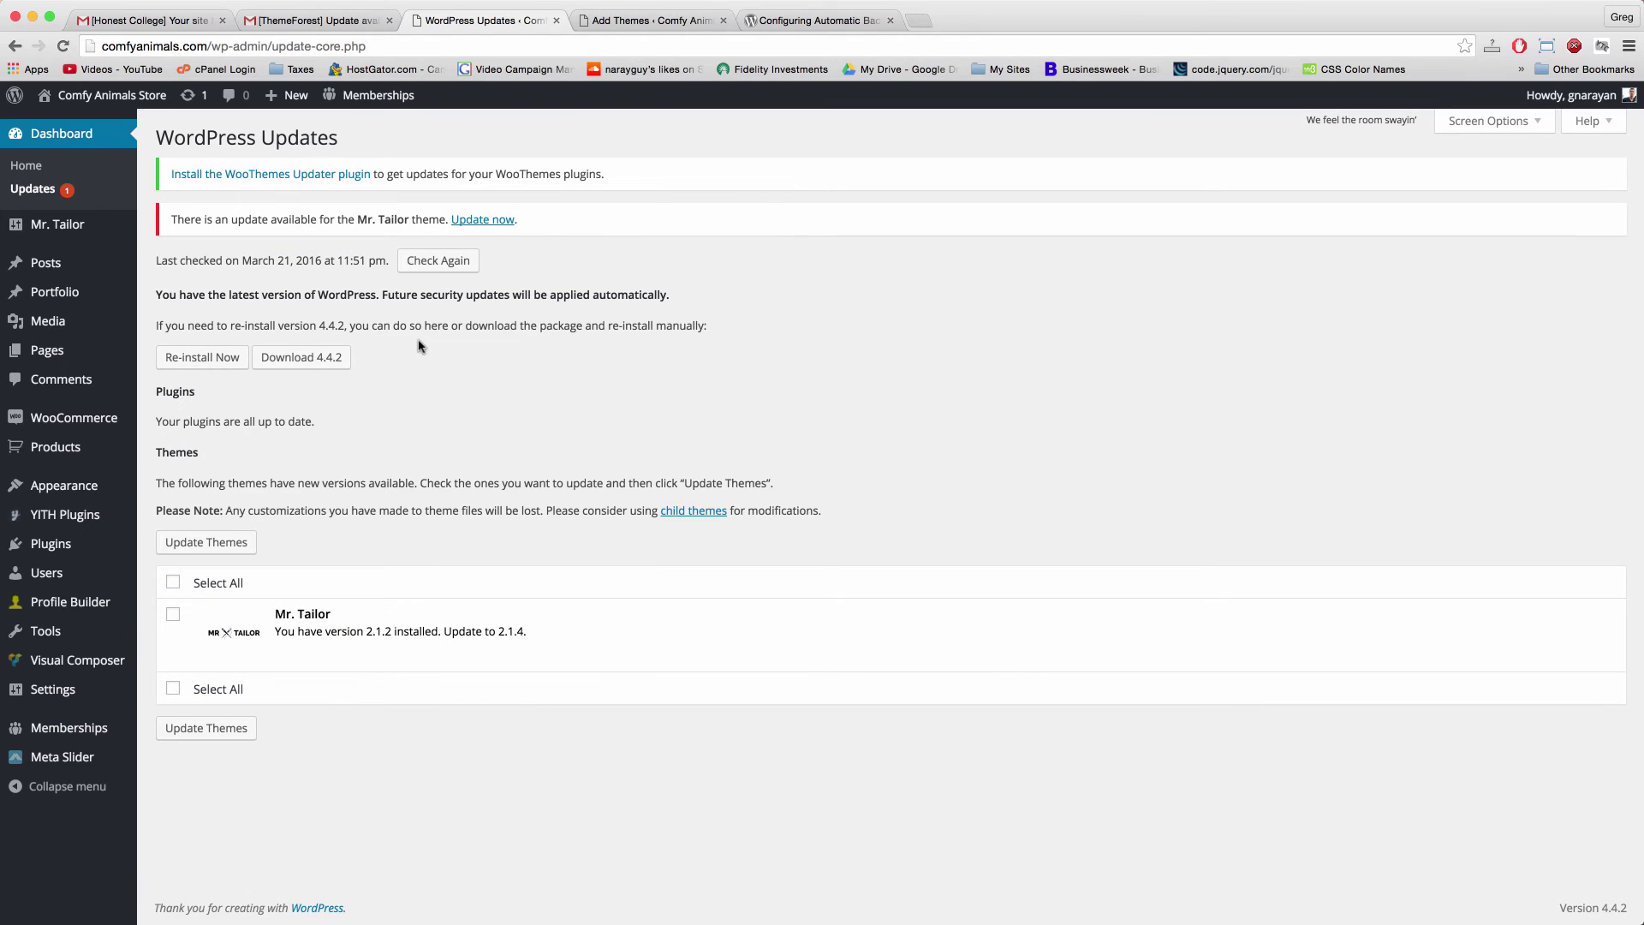
pyautogui.moveTo(340, 438); pyautogui.dragTo(147, 164)
pyautogui.click(383, 438)
pyautogui.moveTo(49, 488)
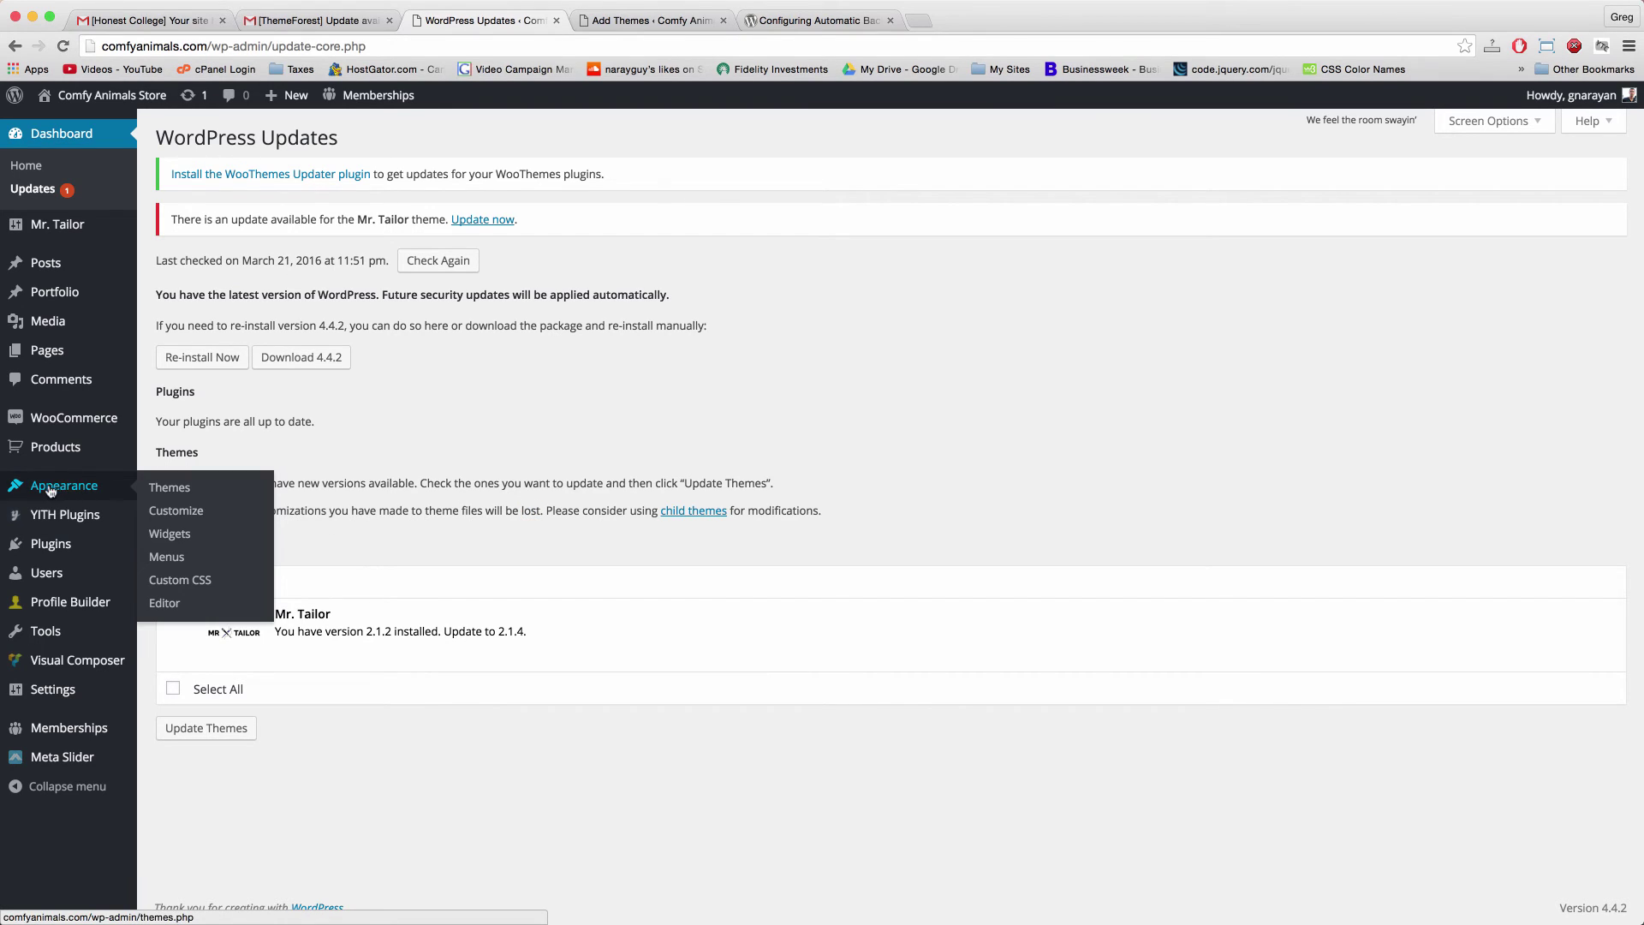
# - View the site in the theme Customizer, close it and open the Mr. Tailor Theme Options page
pyautogui.click(177, 514)
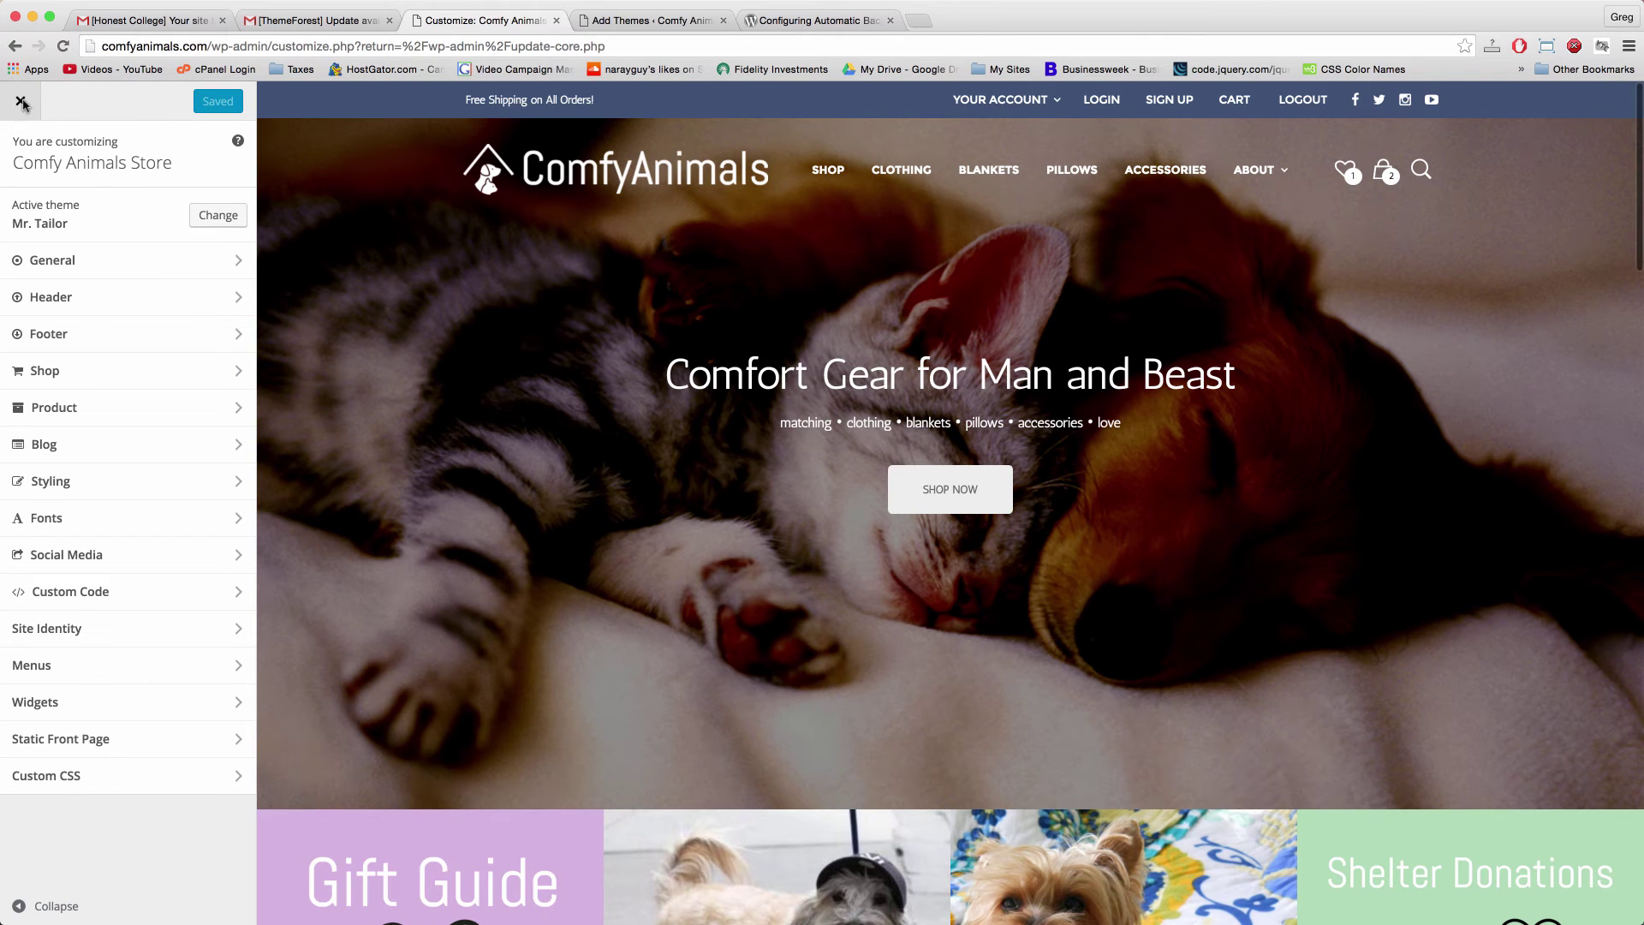
pyautogui.click(22, 102)
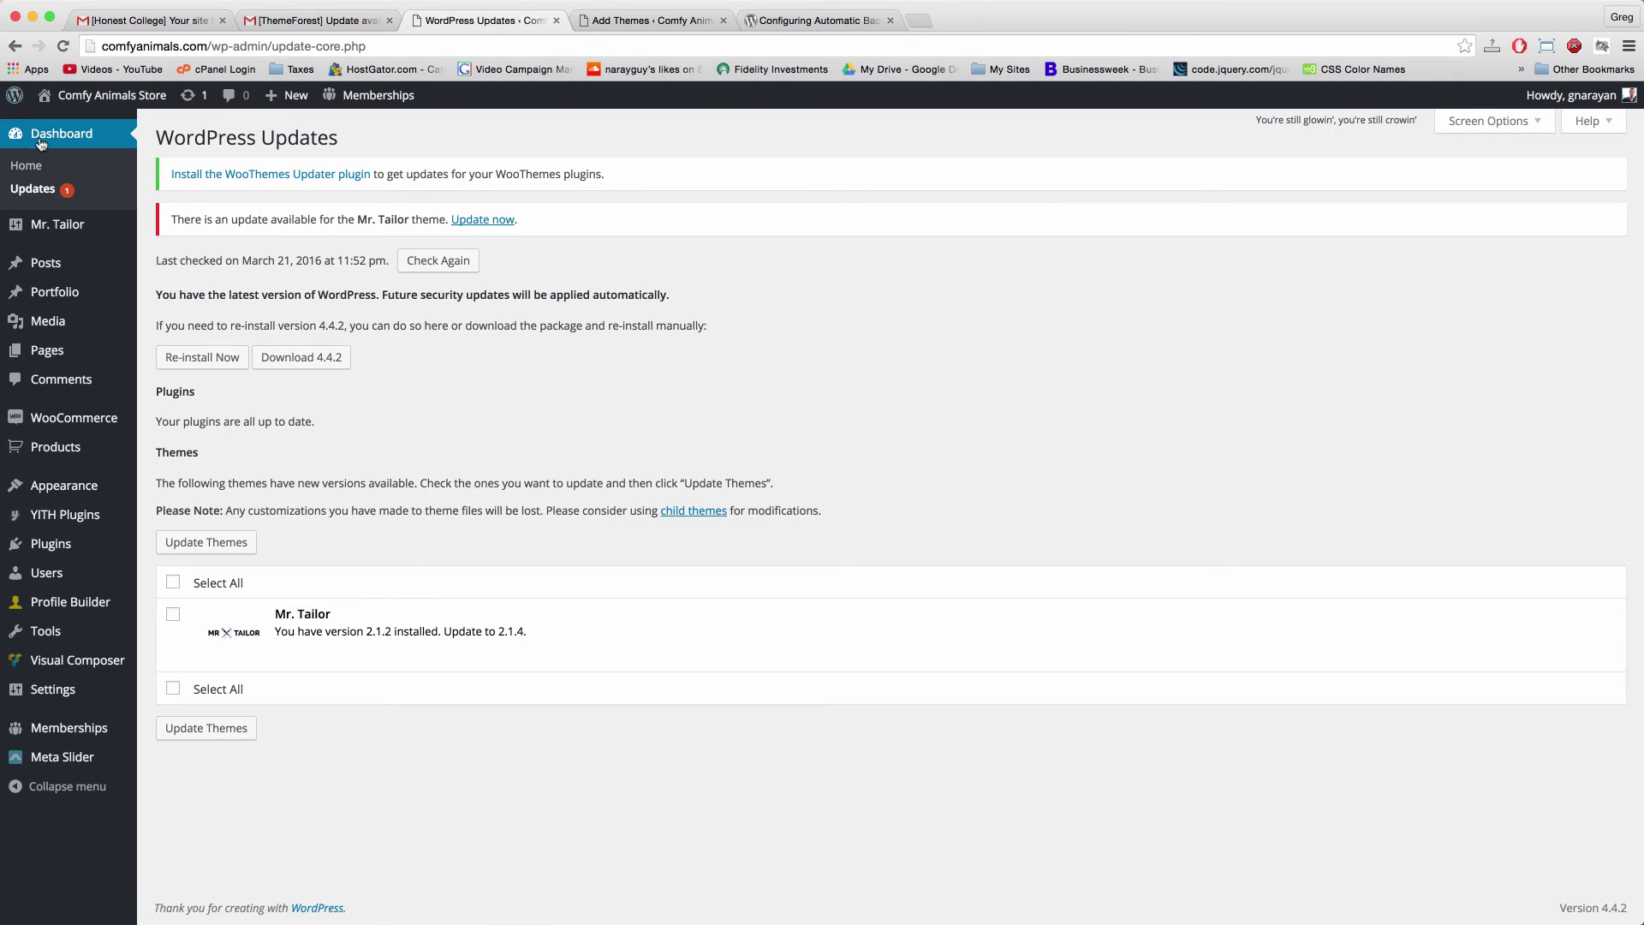
pyautogui.moveTo(51, 228)
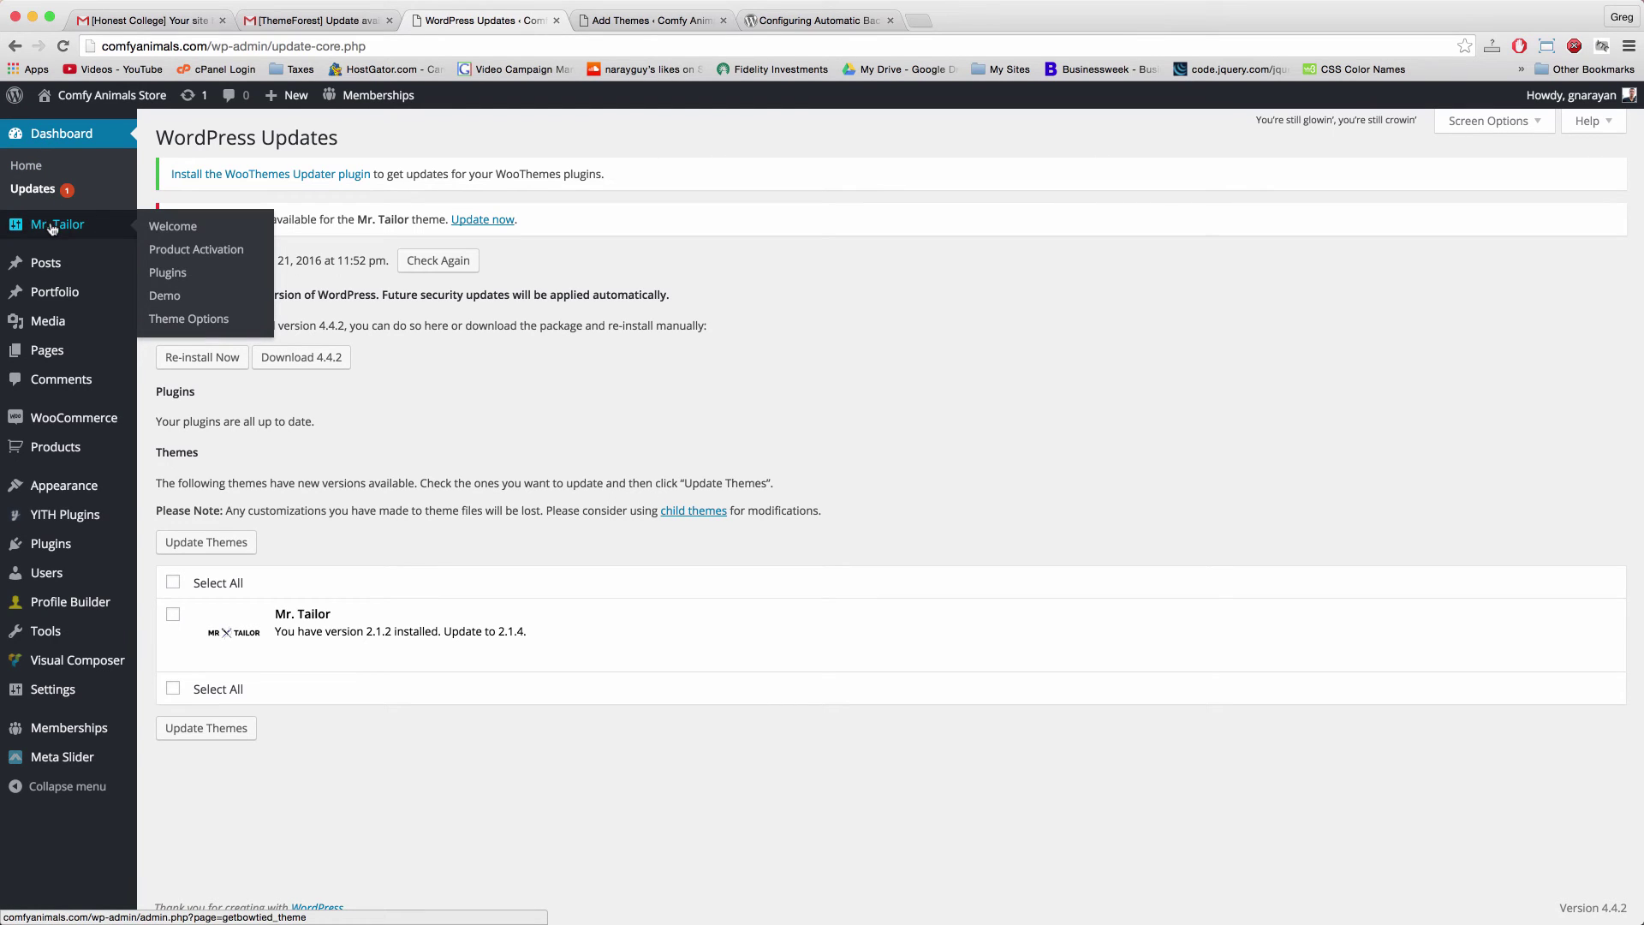
pyautogui.click(185, 325)
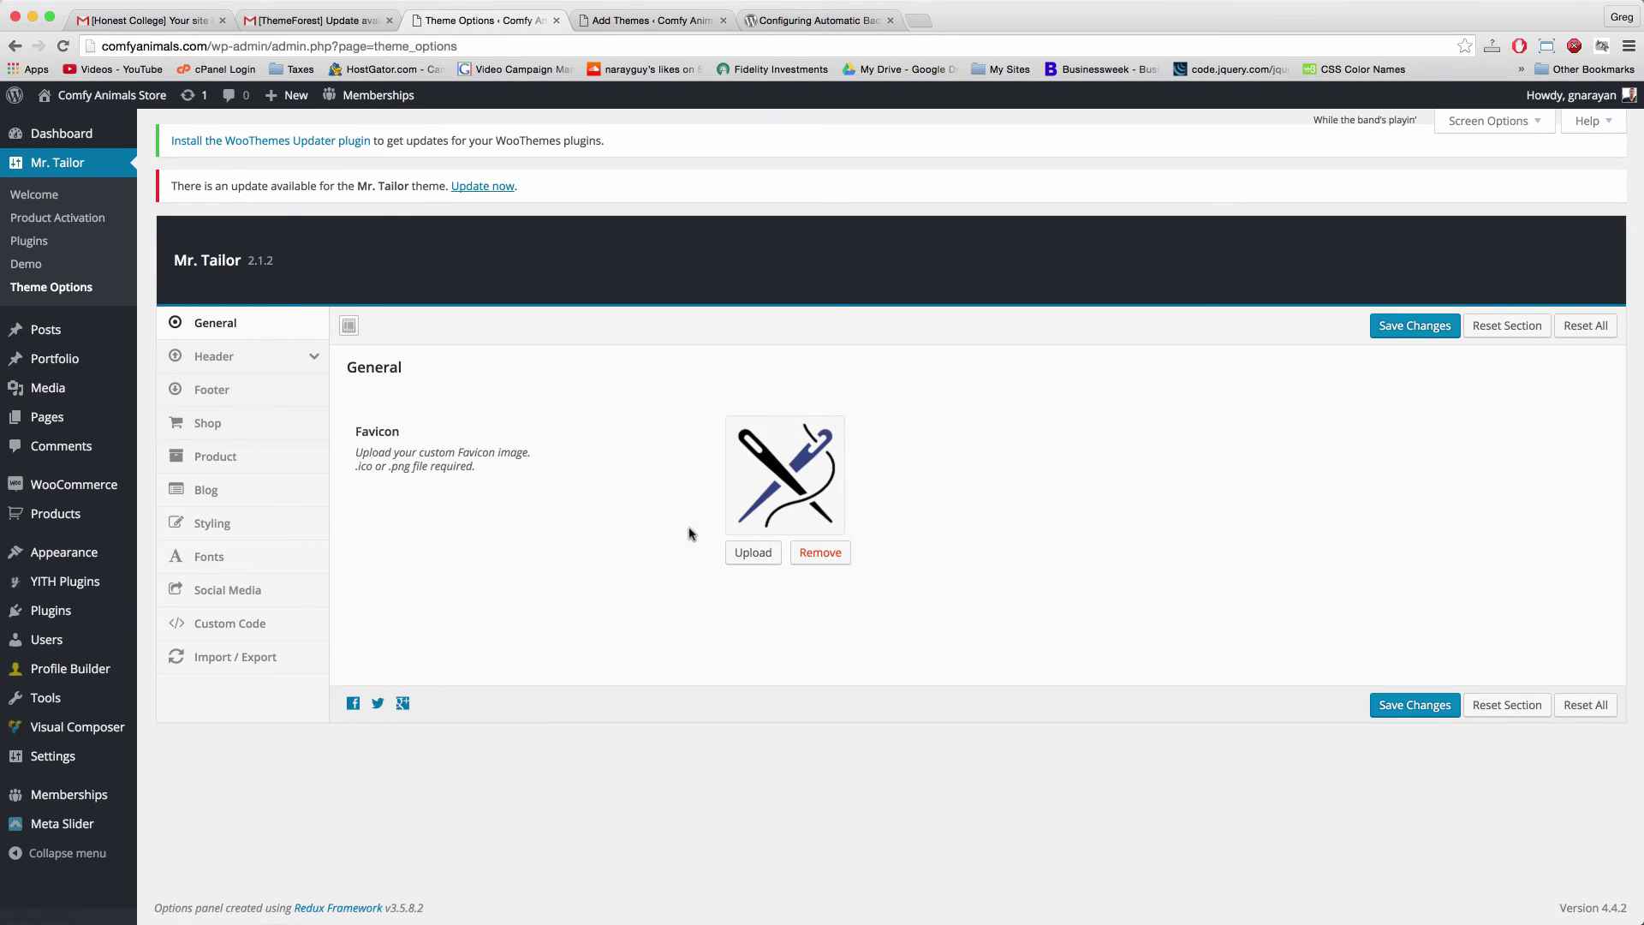
# - Open the theme editor and view the Mr. Tailor theme's style.css file
pyautogui.moveTo(90, 548)
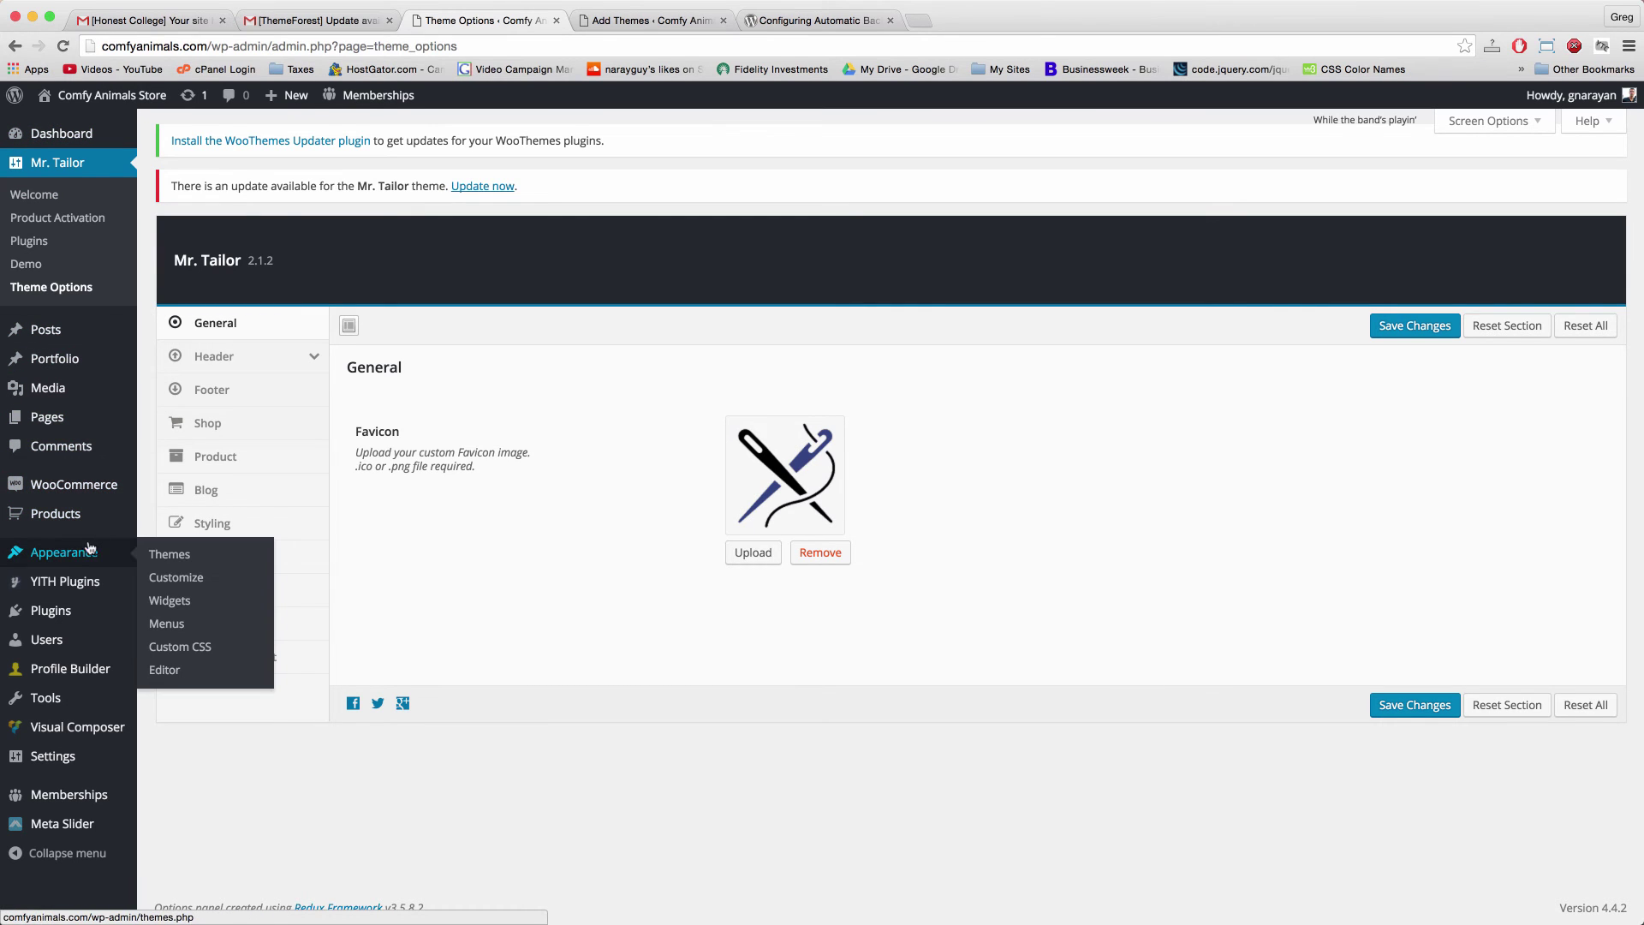
pyautogui.click(175, 670)
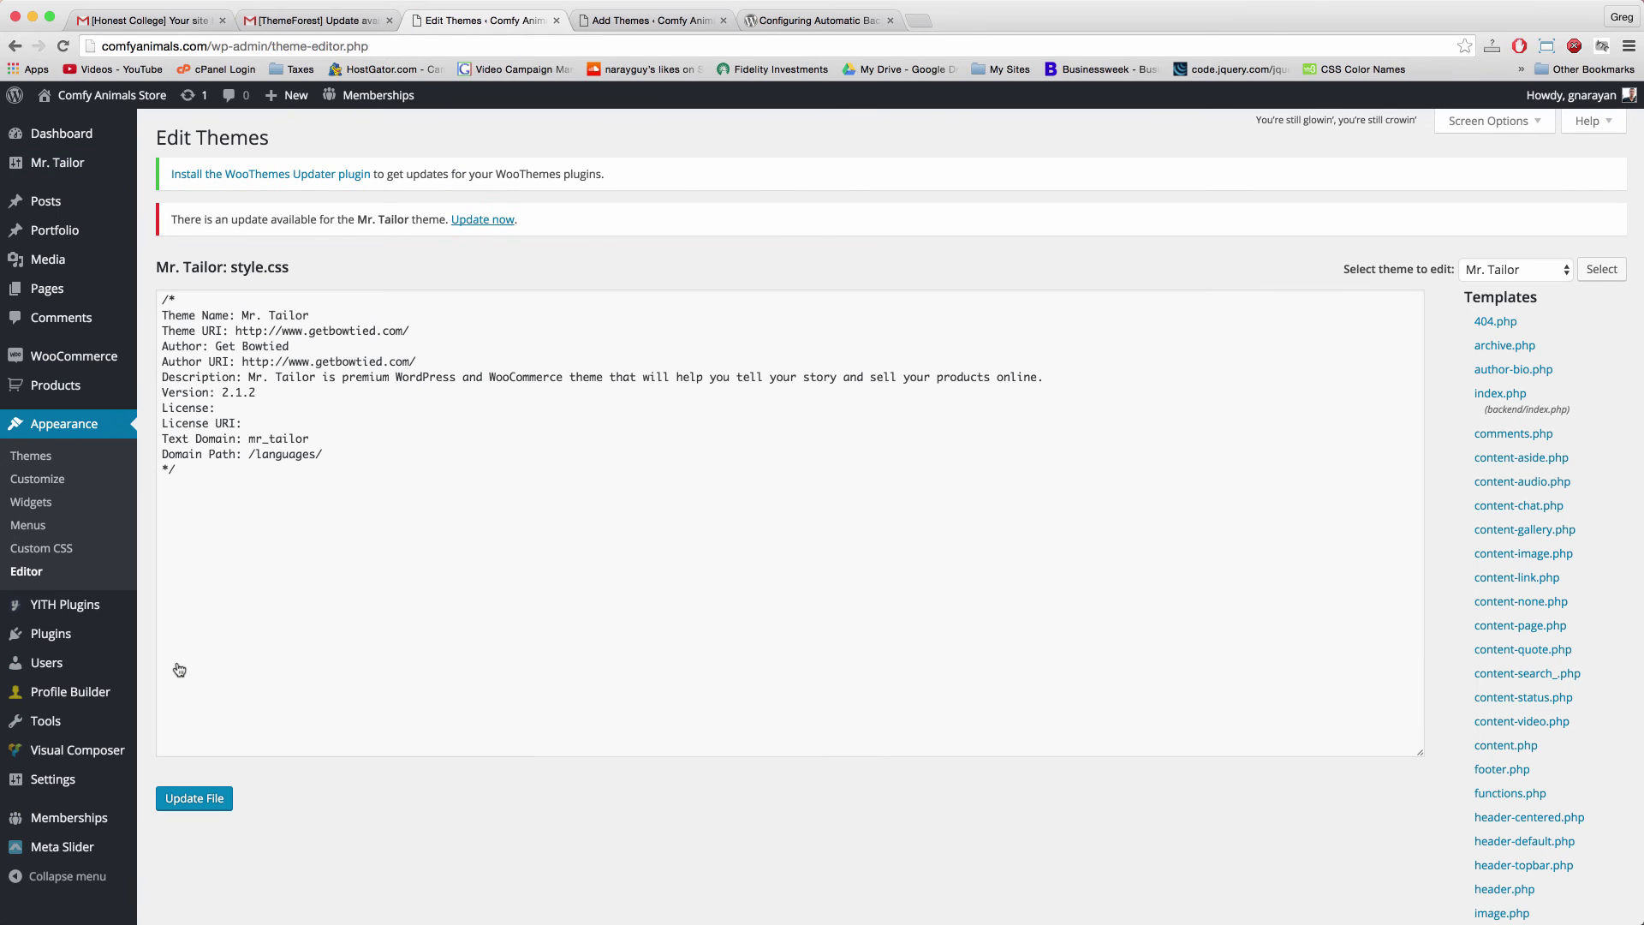
pyautogui.scroll(-15, 1446, 532)
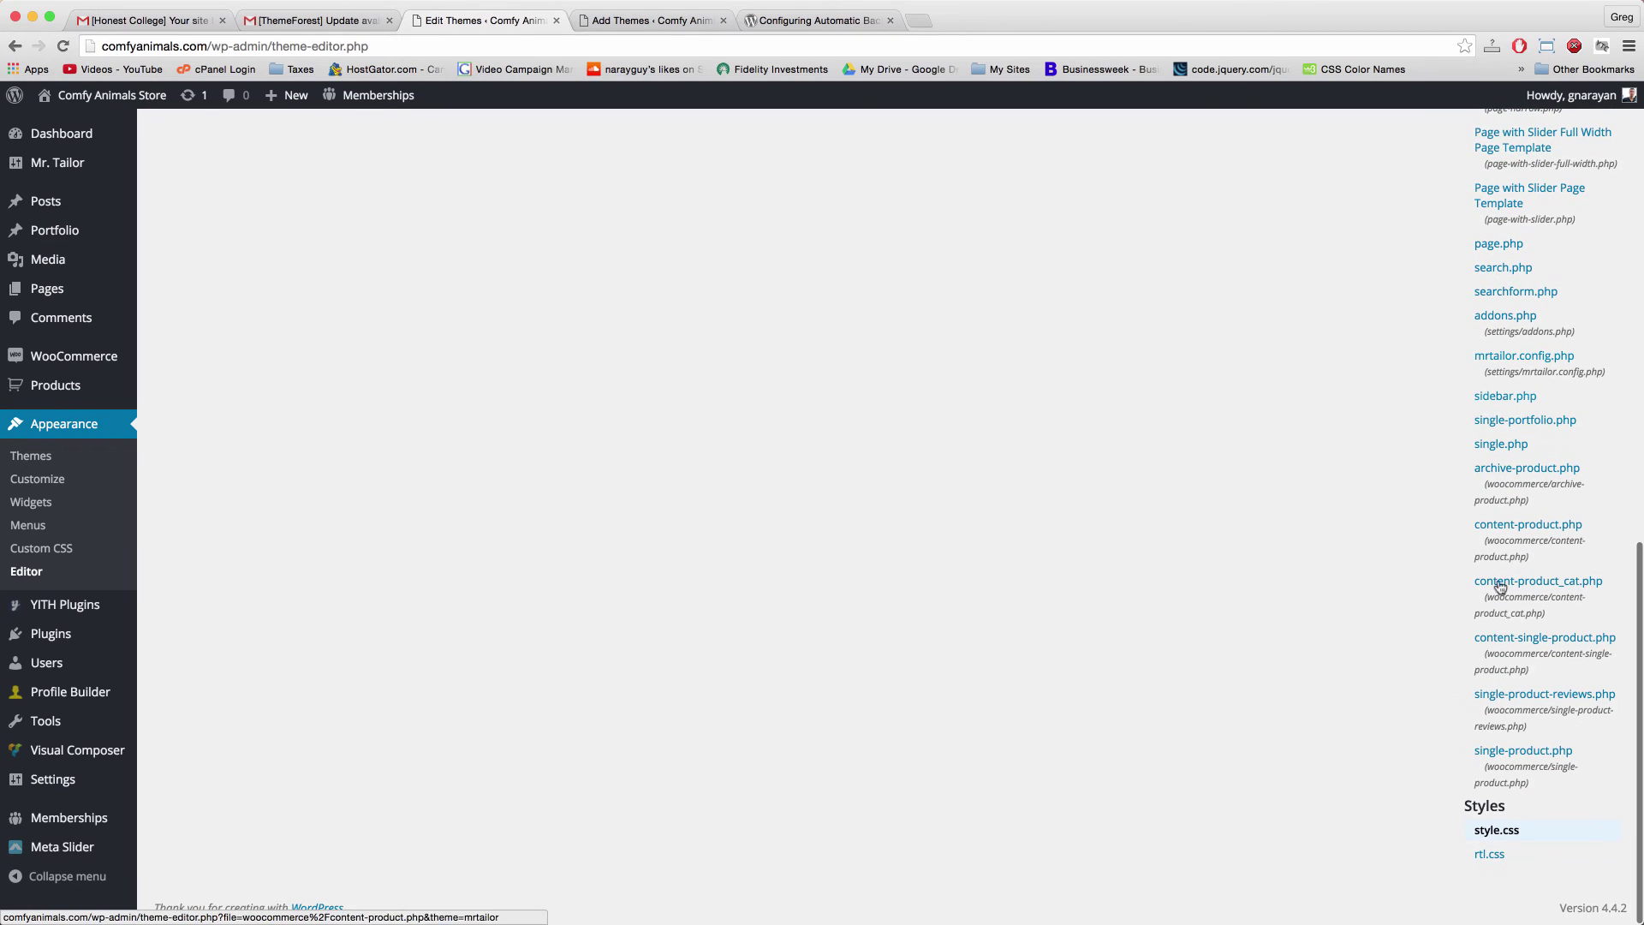
pyautogui.click(1484, 837)
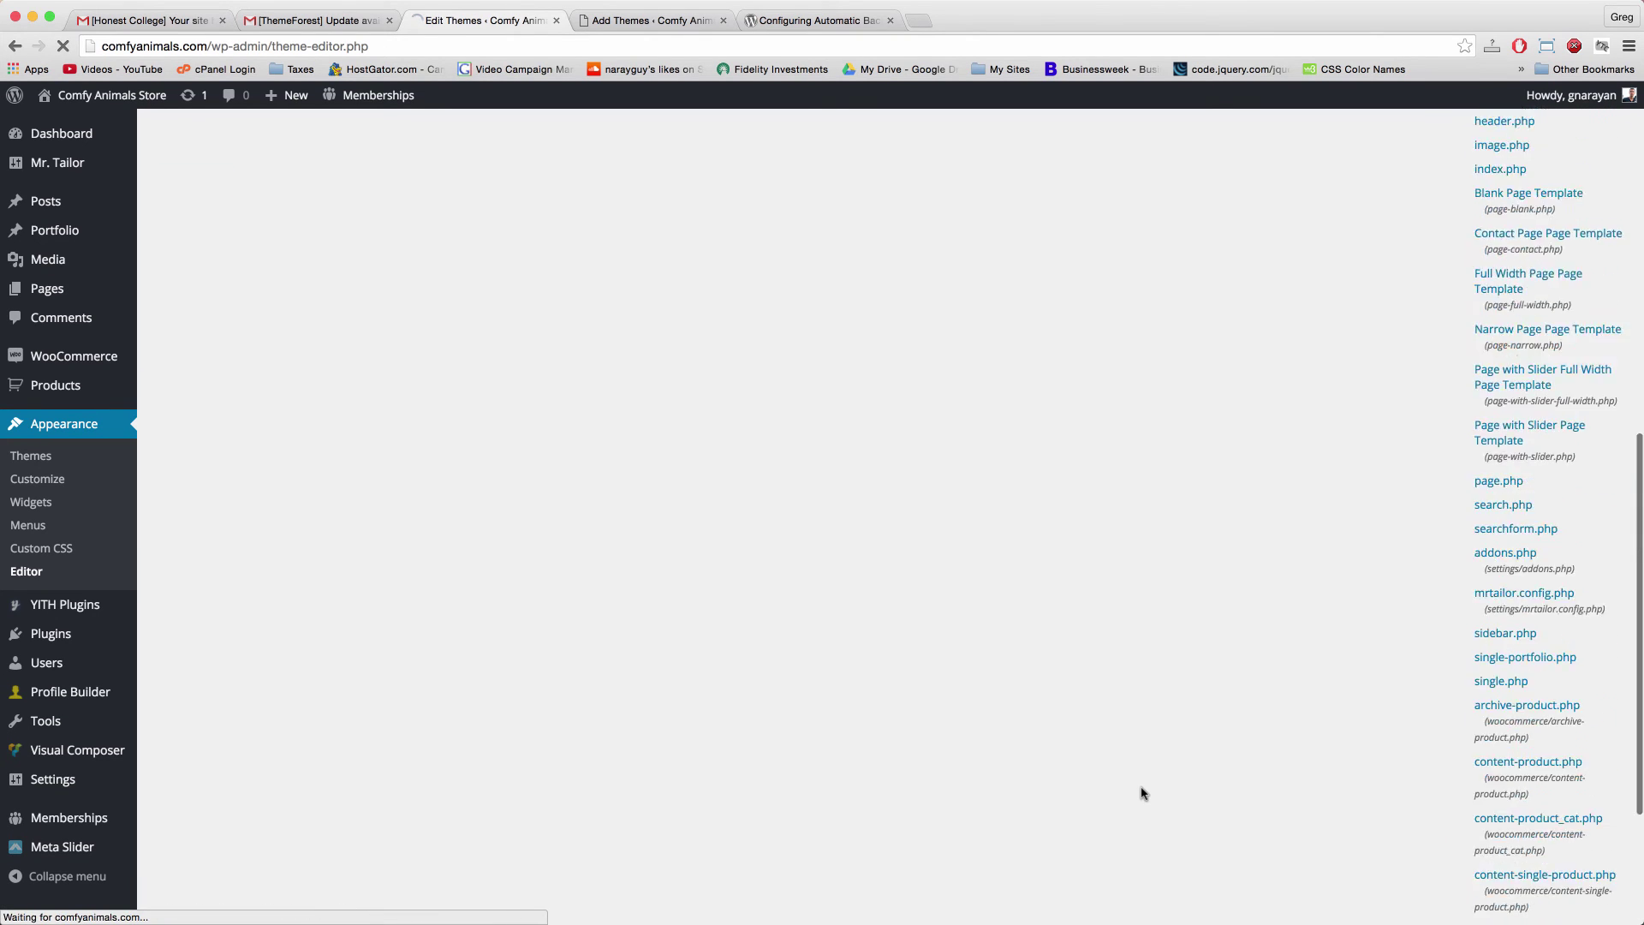
pyautogui.click(460, 452)
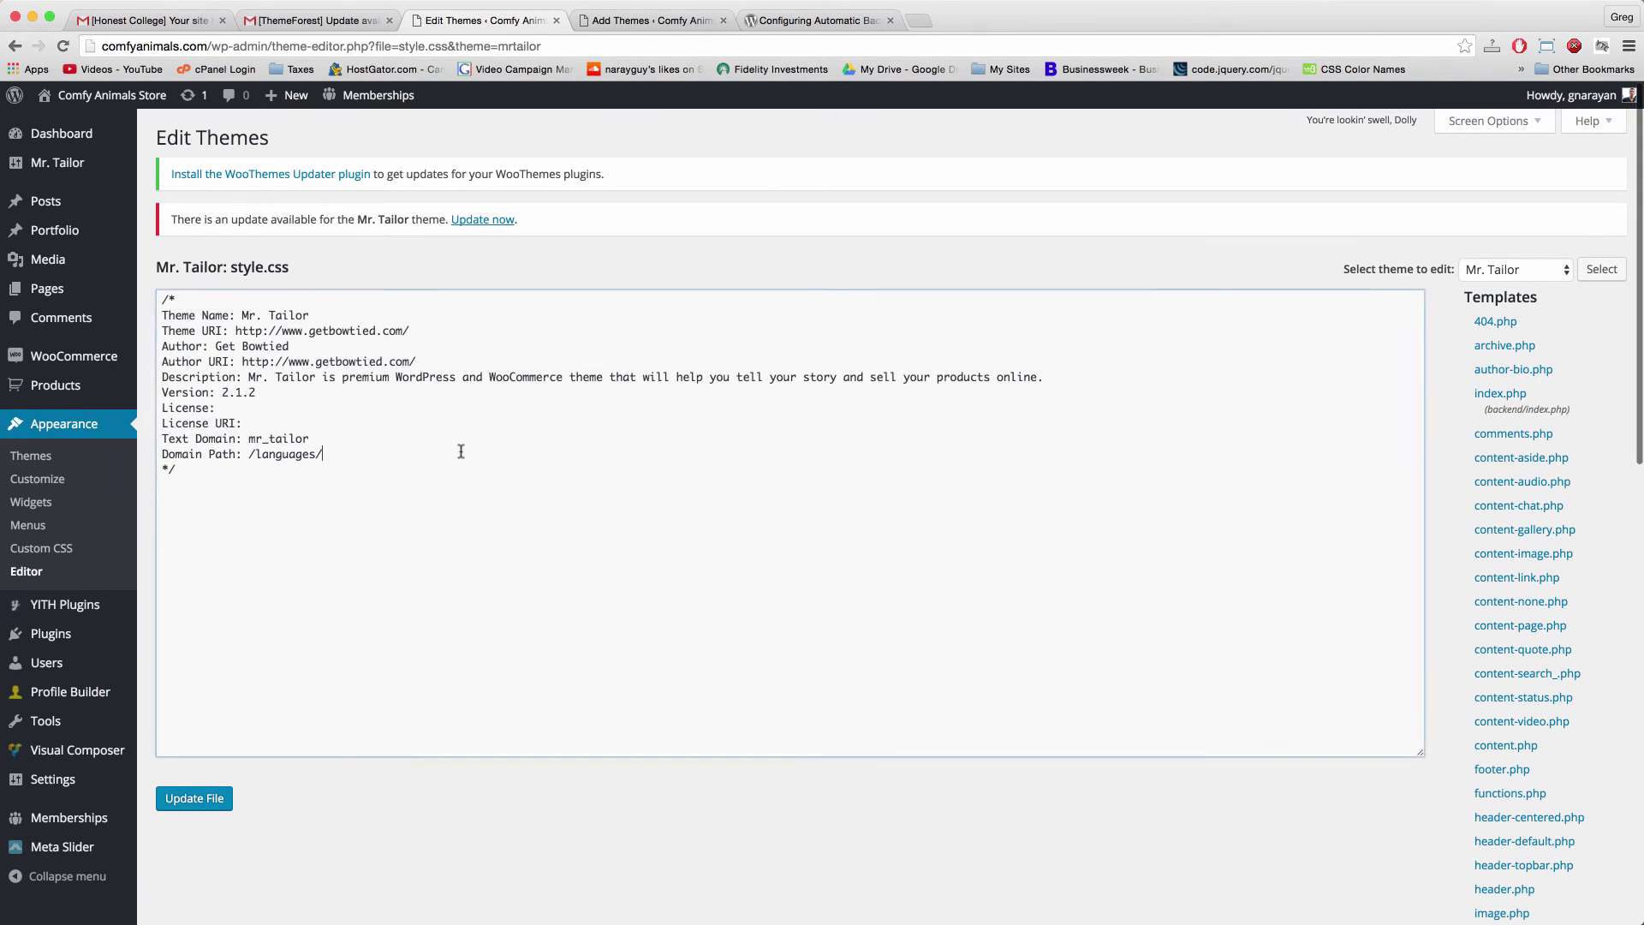
pyautogui.scroll(-3, 1471, 501)
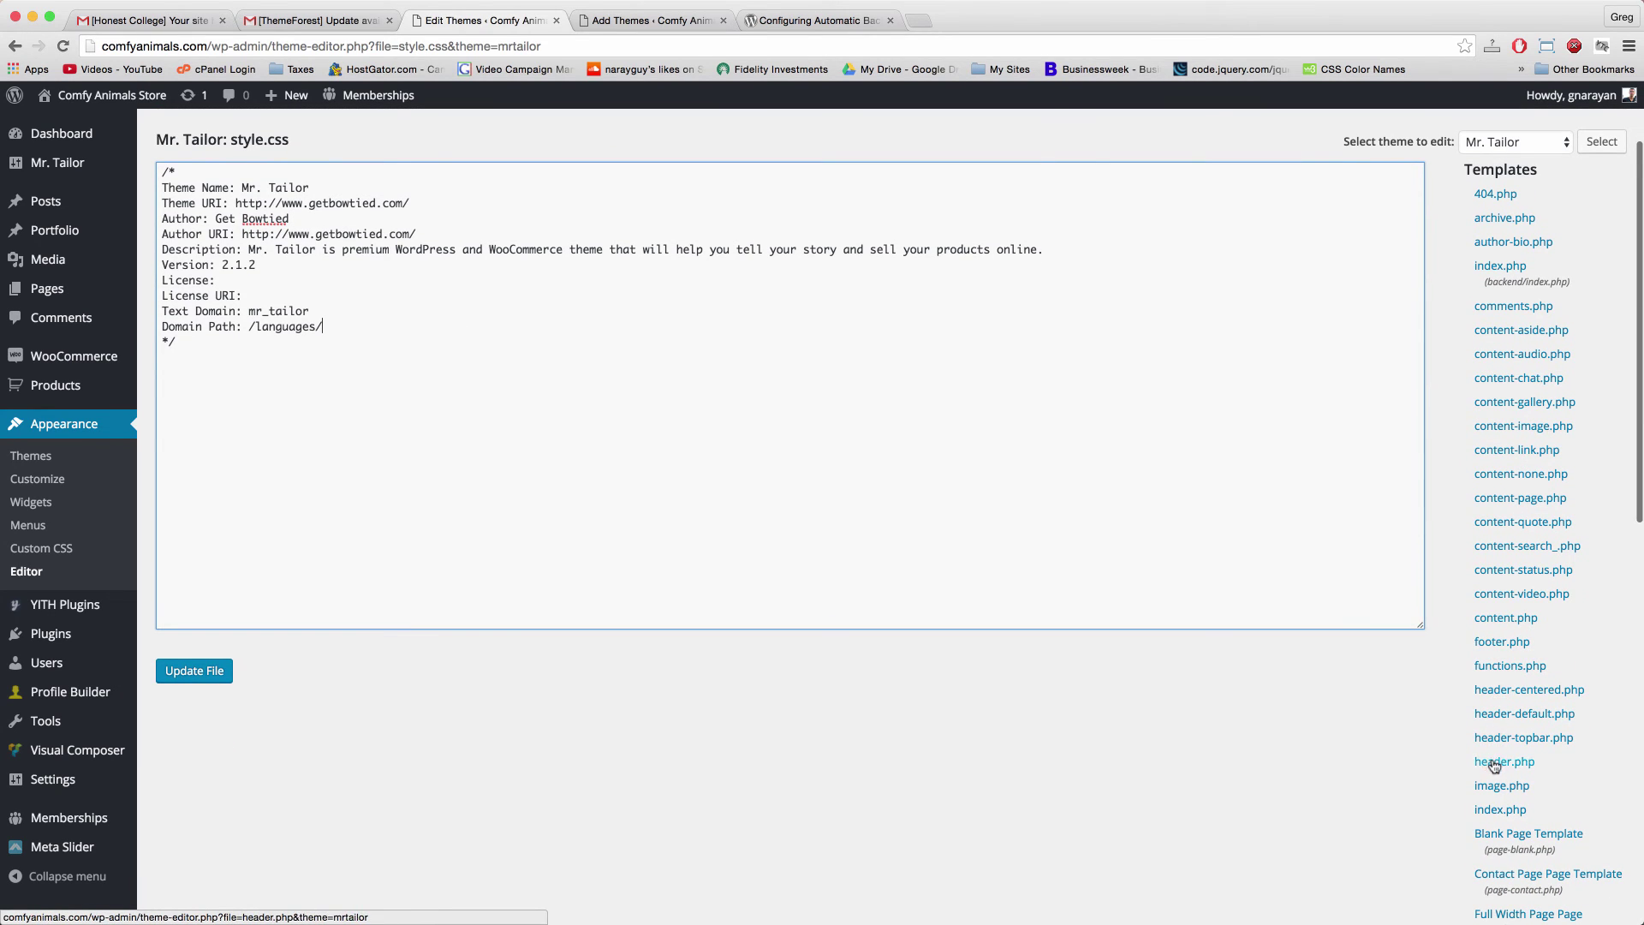
# - Open the Mr. Tailor theme's header.php template in the theme editor and look over its code
pyautogui.click(1494, 763)
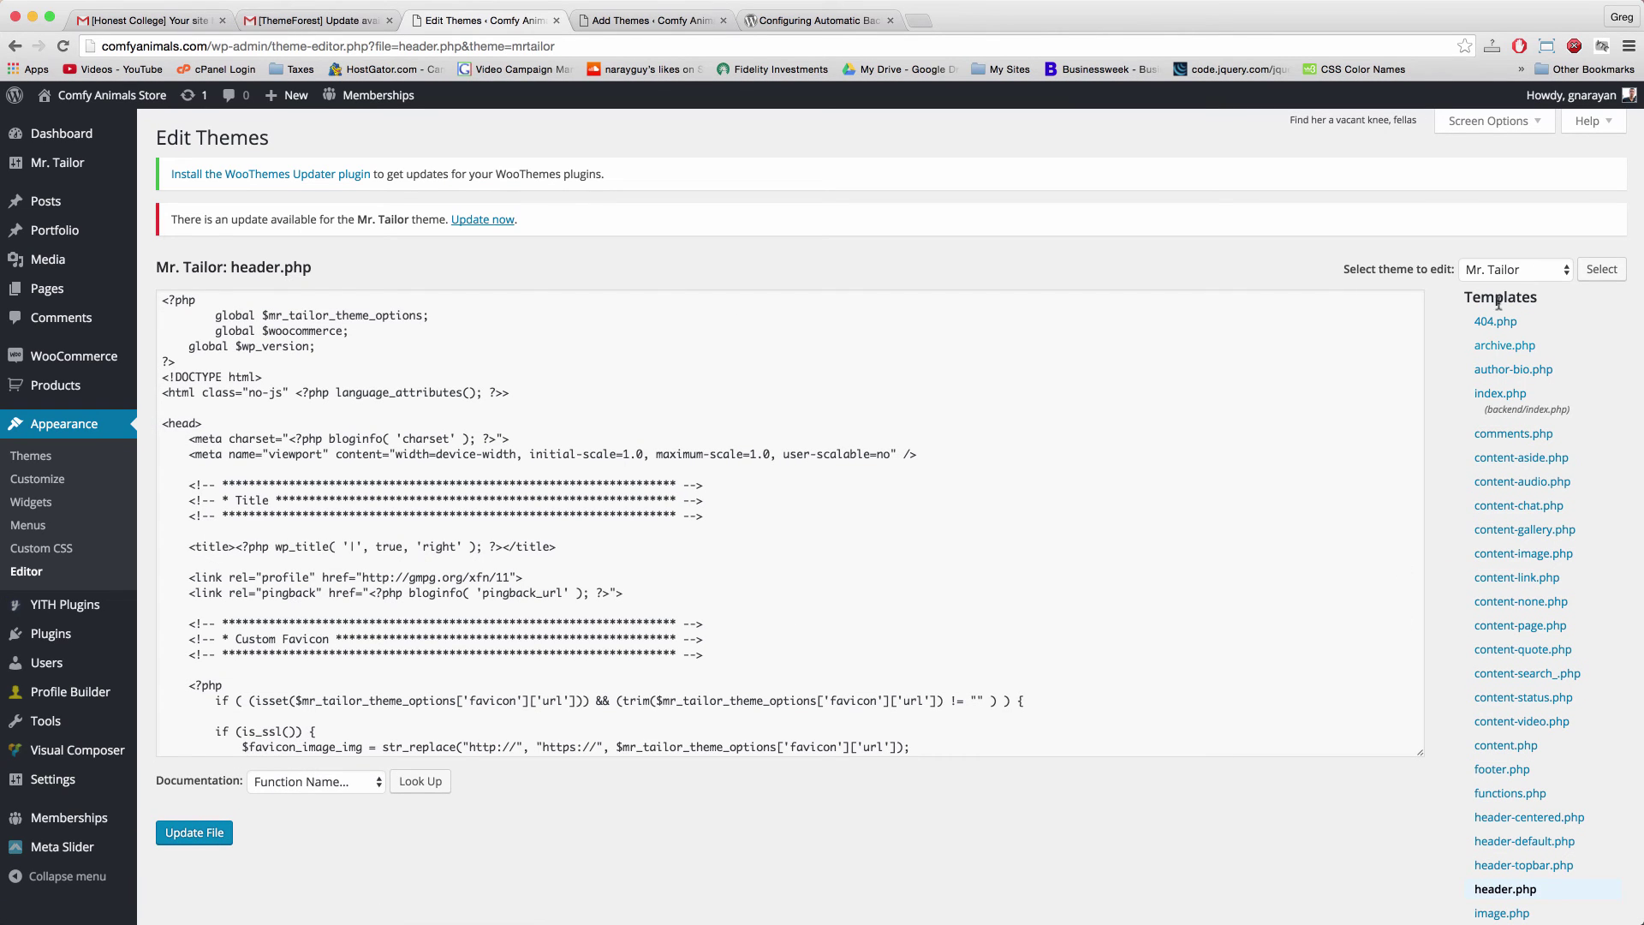
pyautogui.scroll(-1, 1529, 559)
pyautogui.scroll(1, 1529, 559)
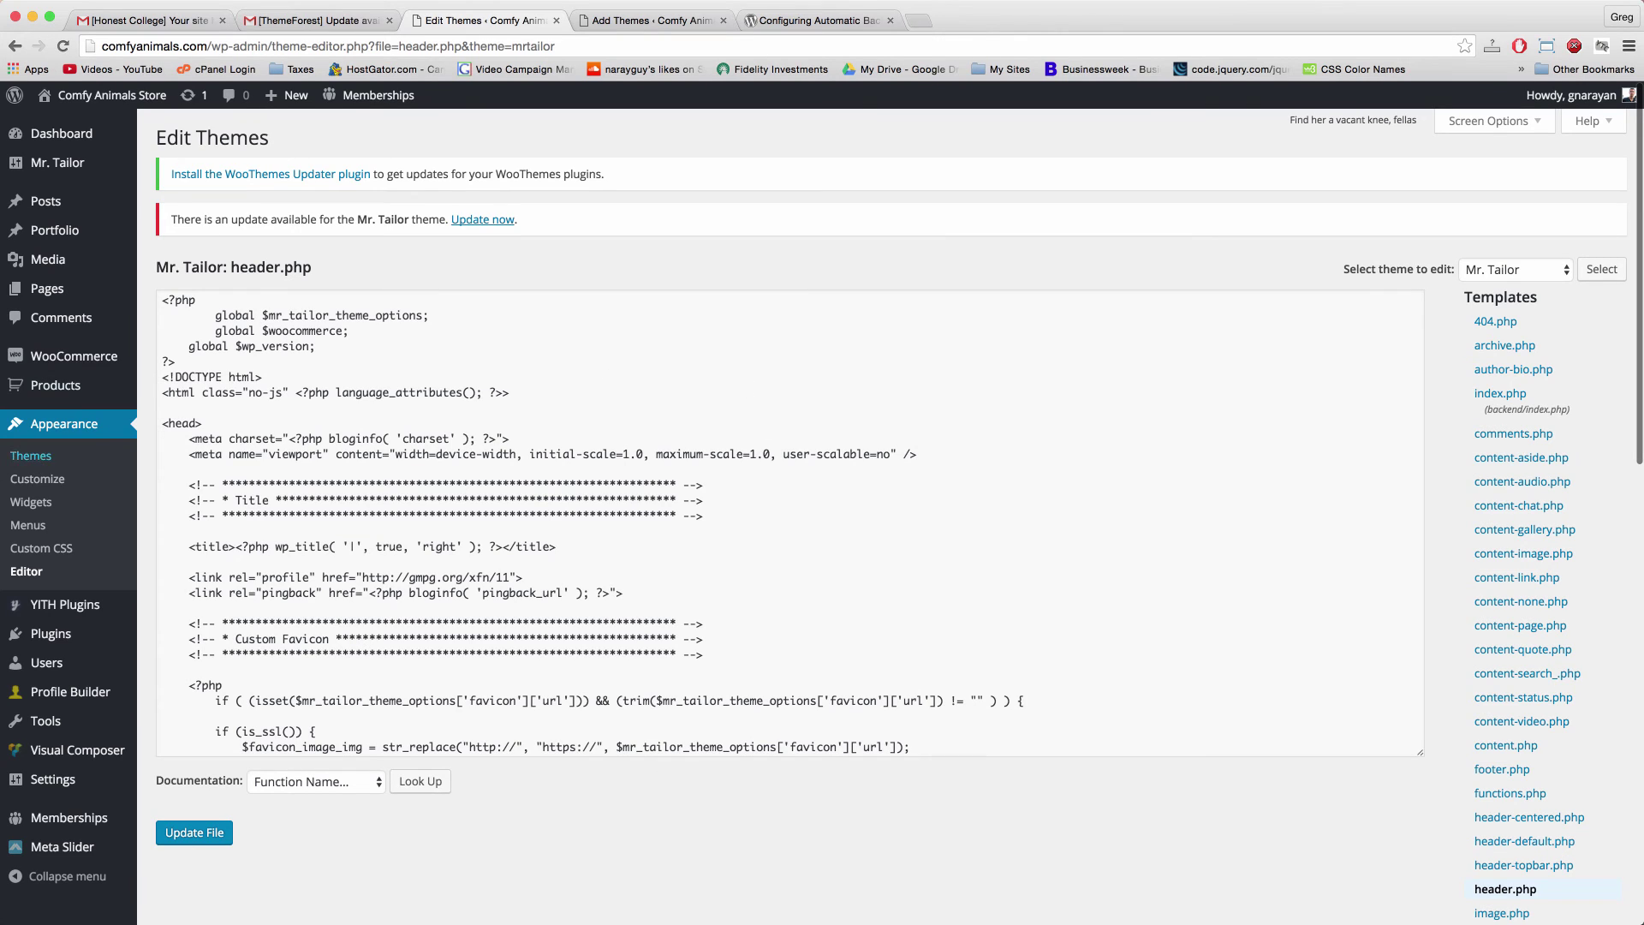
pyautogui.moveTo(111, 600)
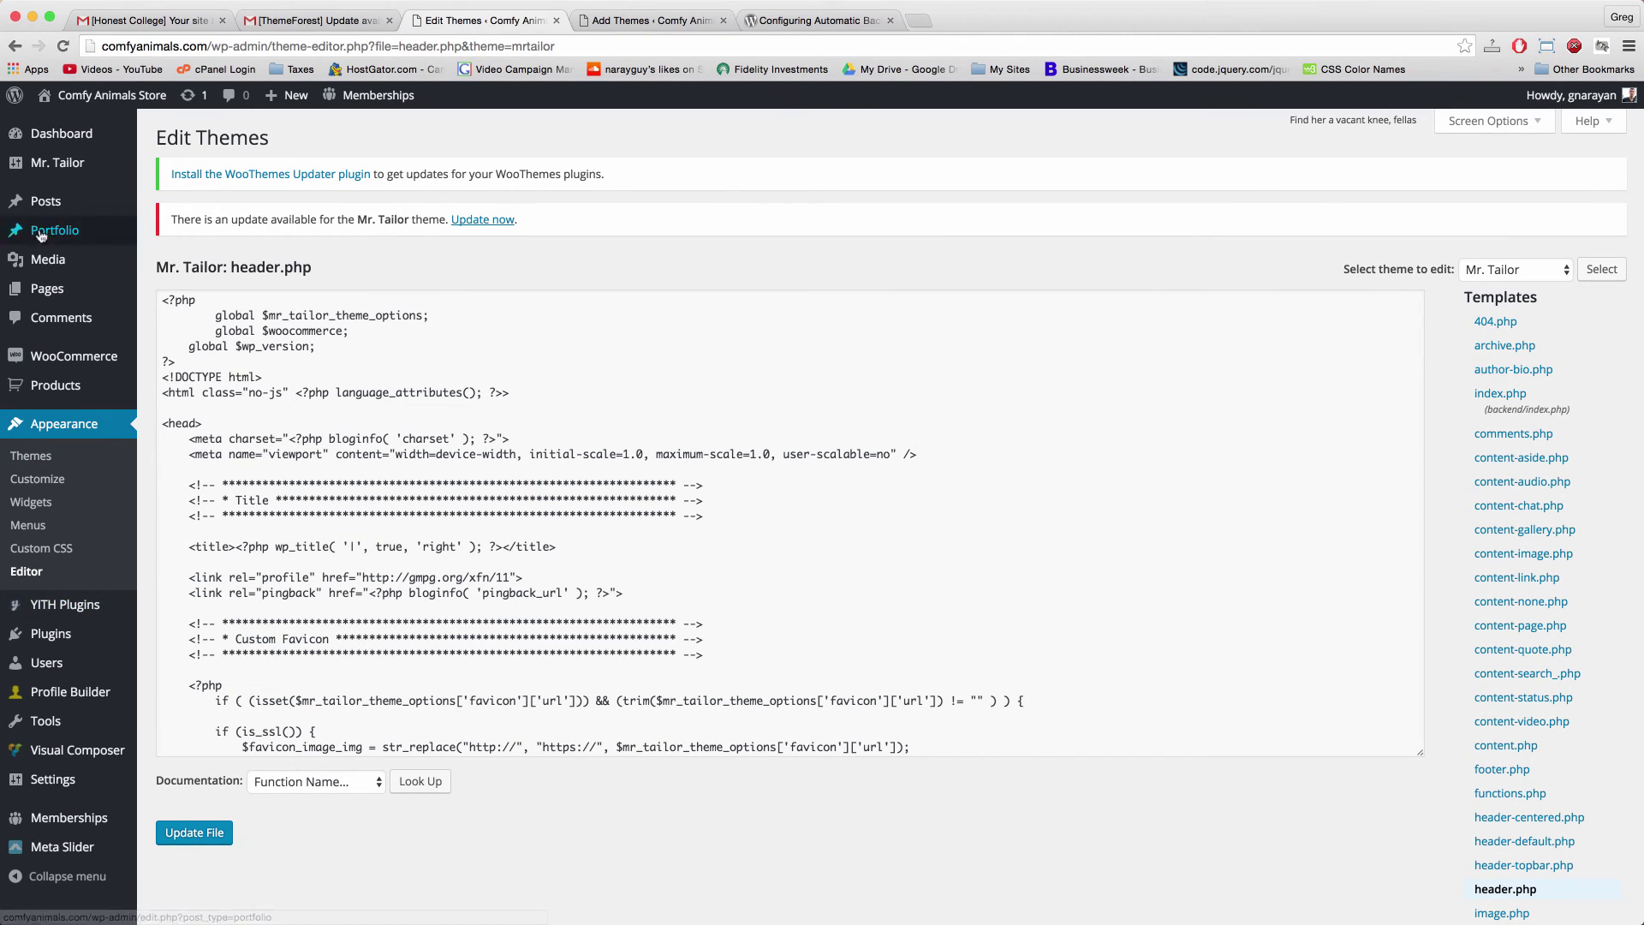
# - Check the note about theme customizations on the WordPress Updates page, and reopen style.css in the theme editor to inspect it for custom code
pyautogui.moveTo(53, 139)
pyautogui.click(166, 162)
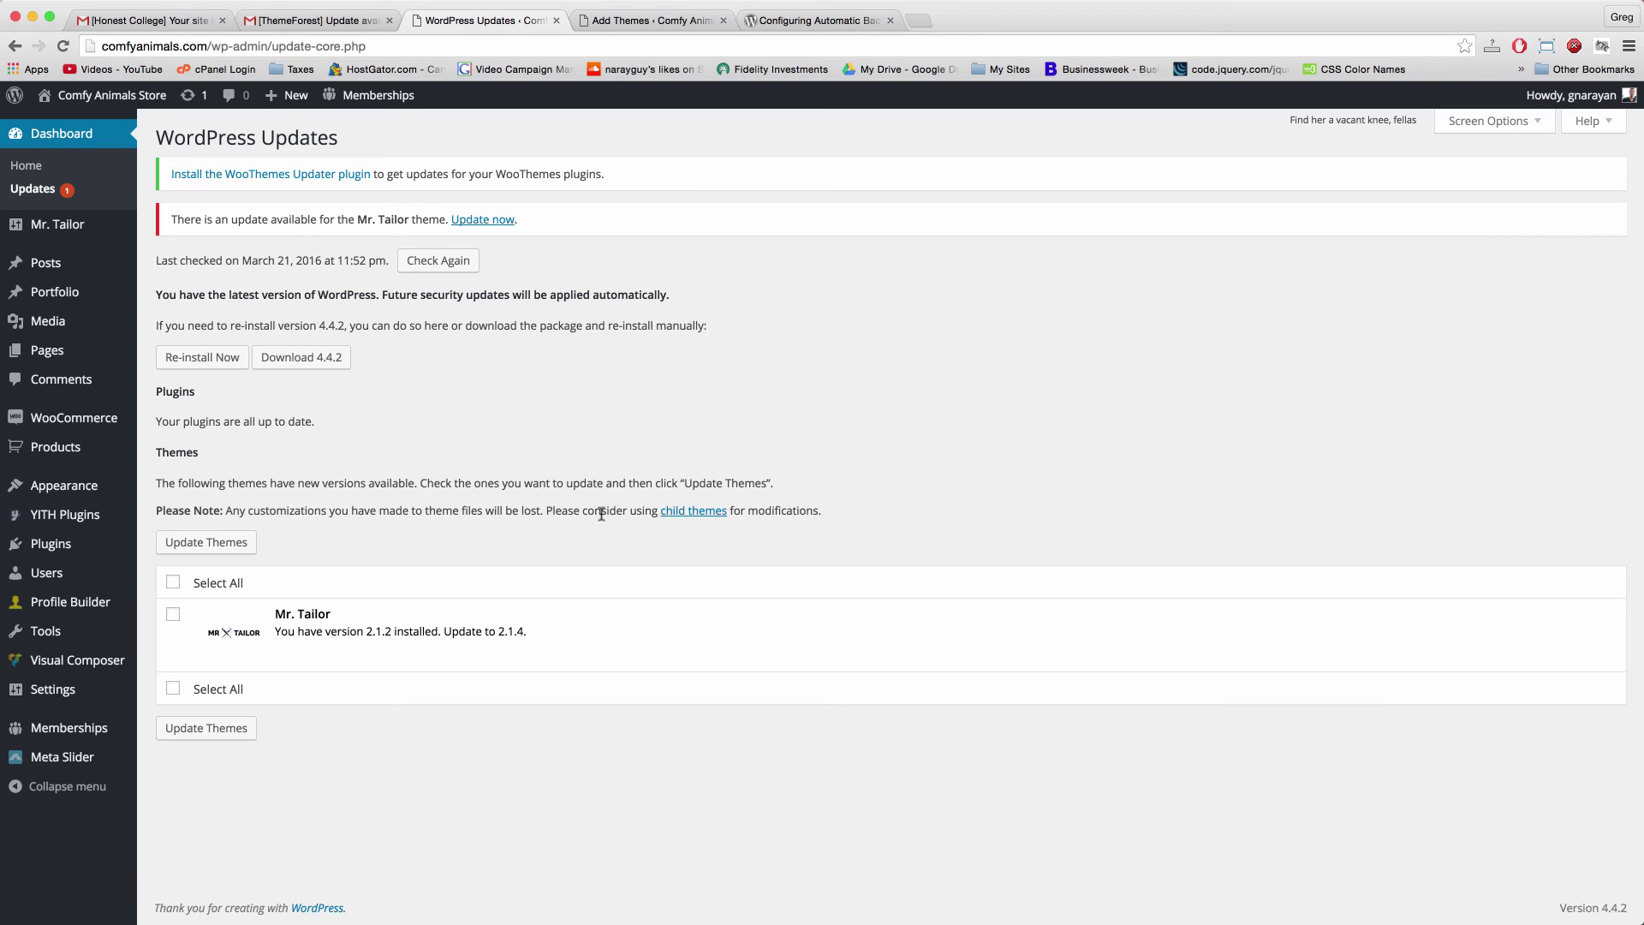
pyautogui.moveTo(85, 486)
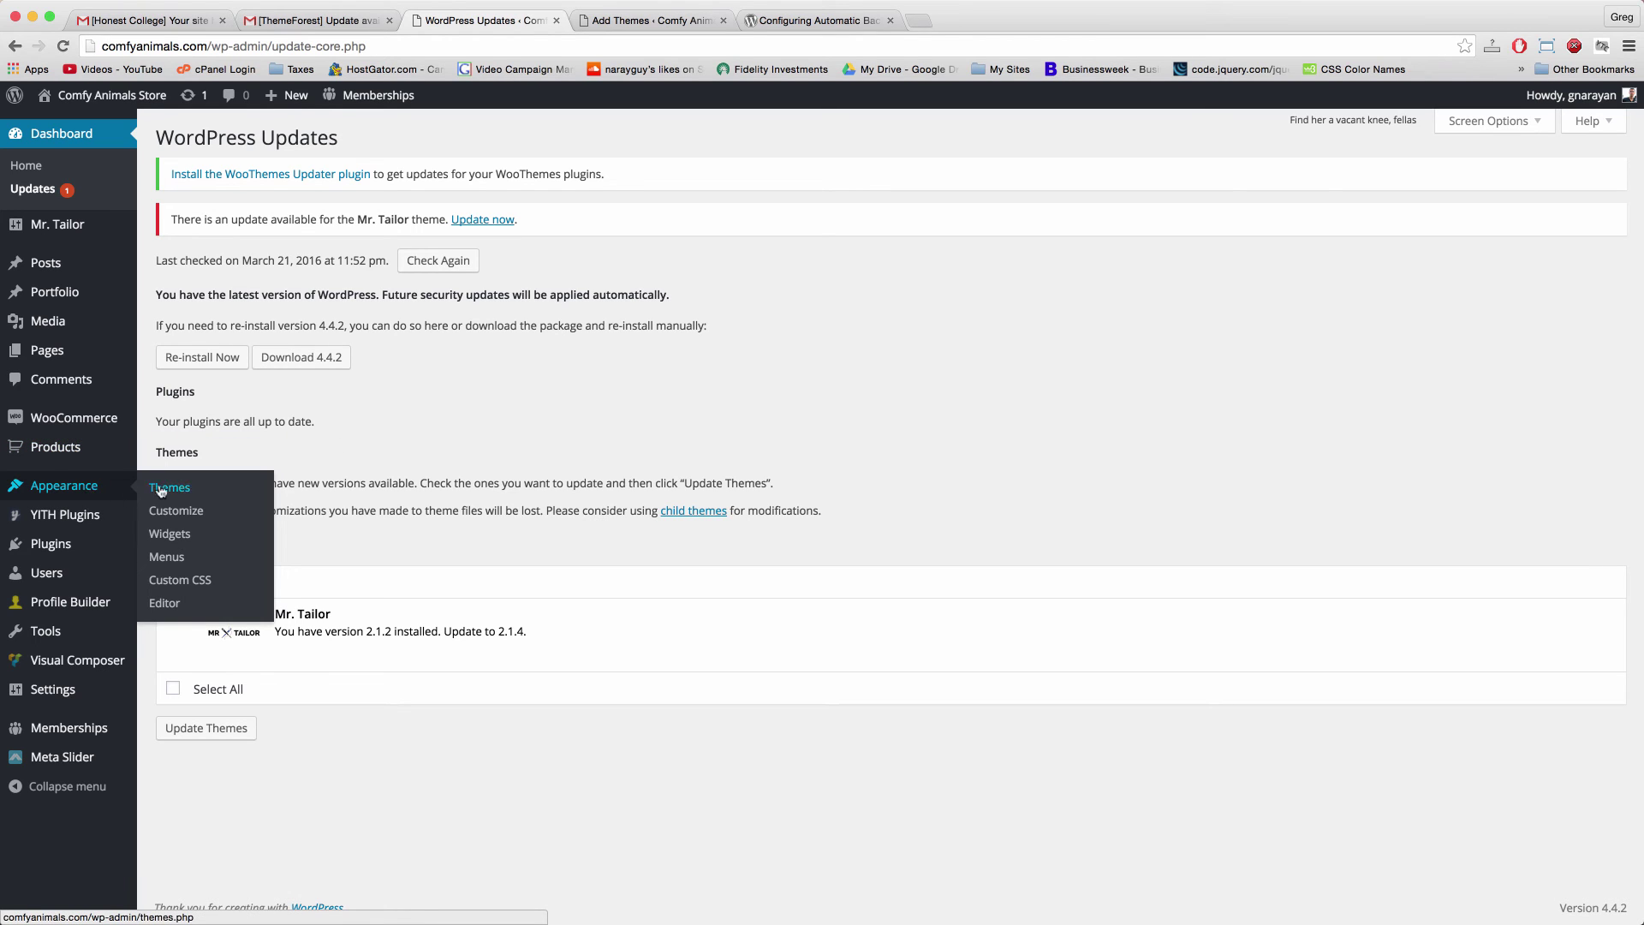
pyautogui.click(179, 613)
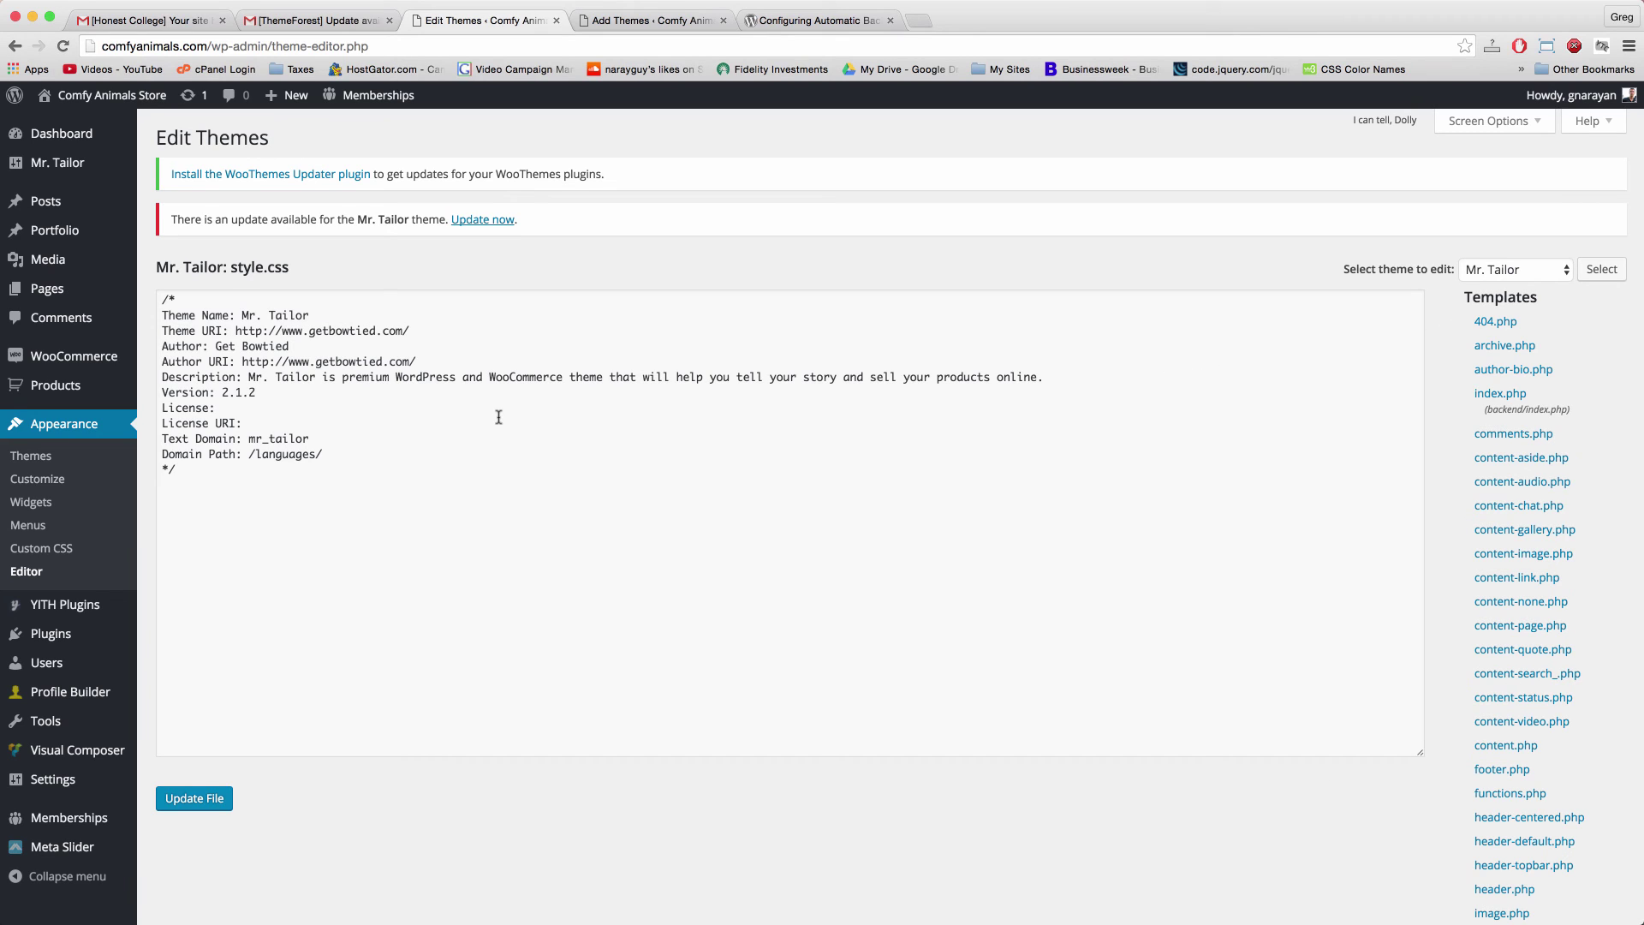
pyautogui.click(254, 469)
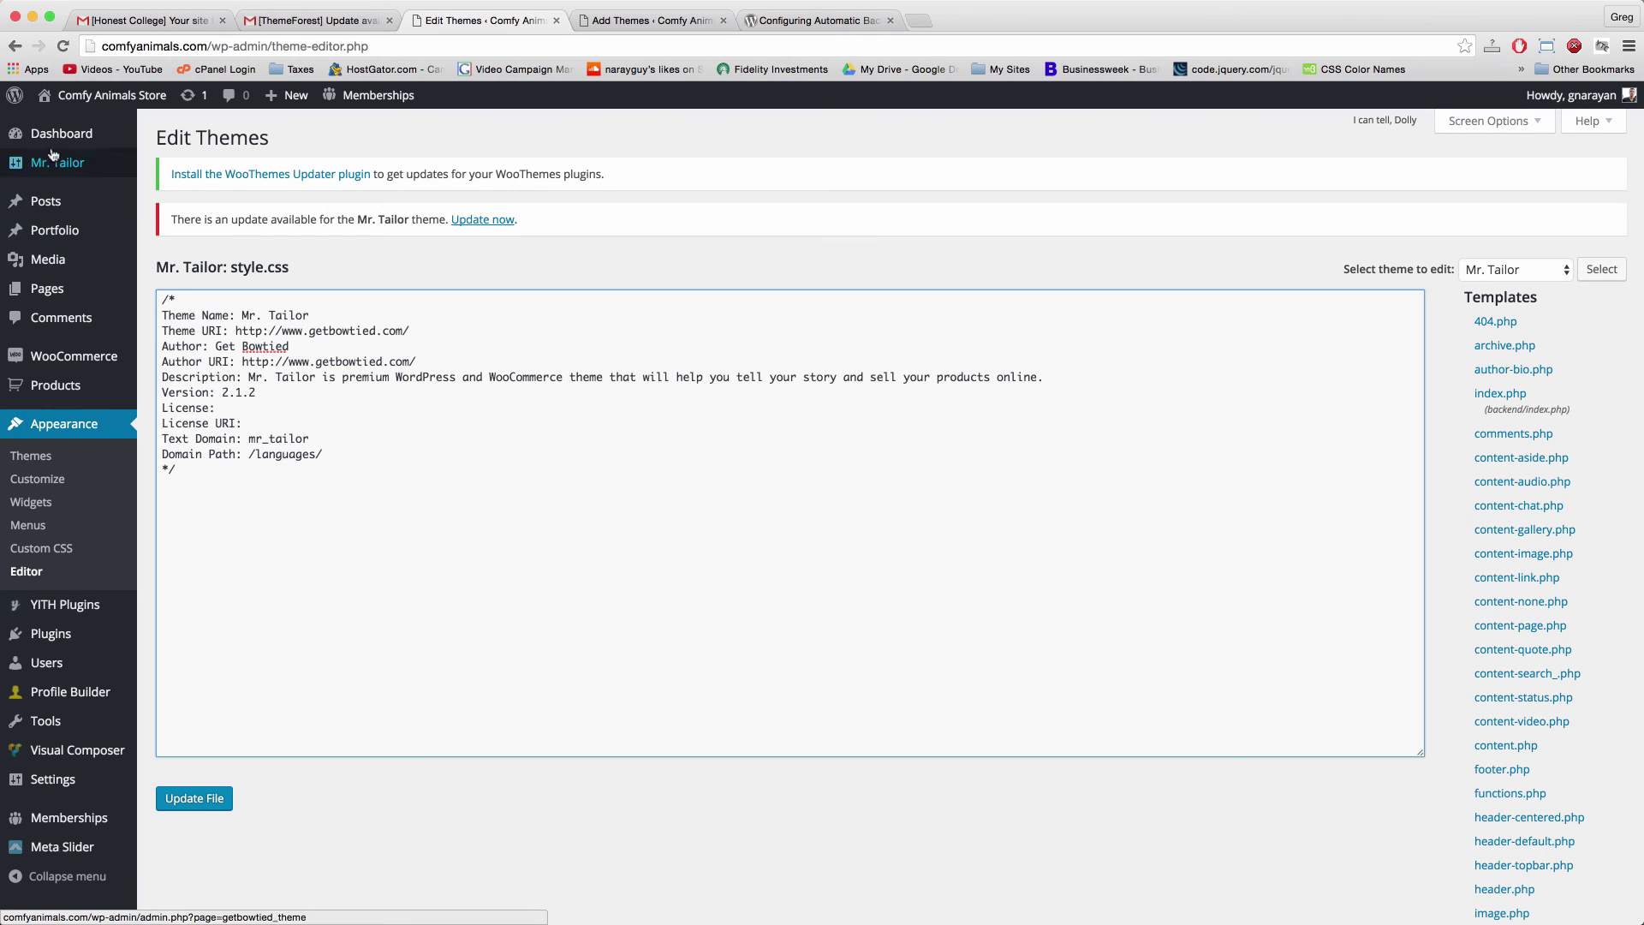
# - Update the Mr. Tailor theme from the WordPress Updates page and return to that page once the update finishes
pyautogui.moveTo(61, 135)
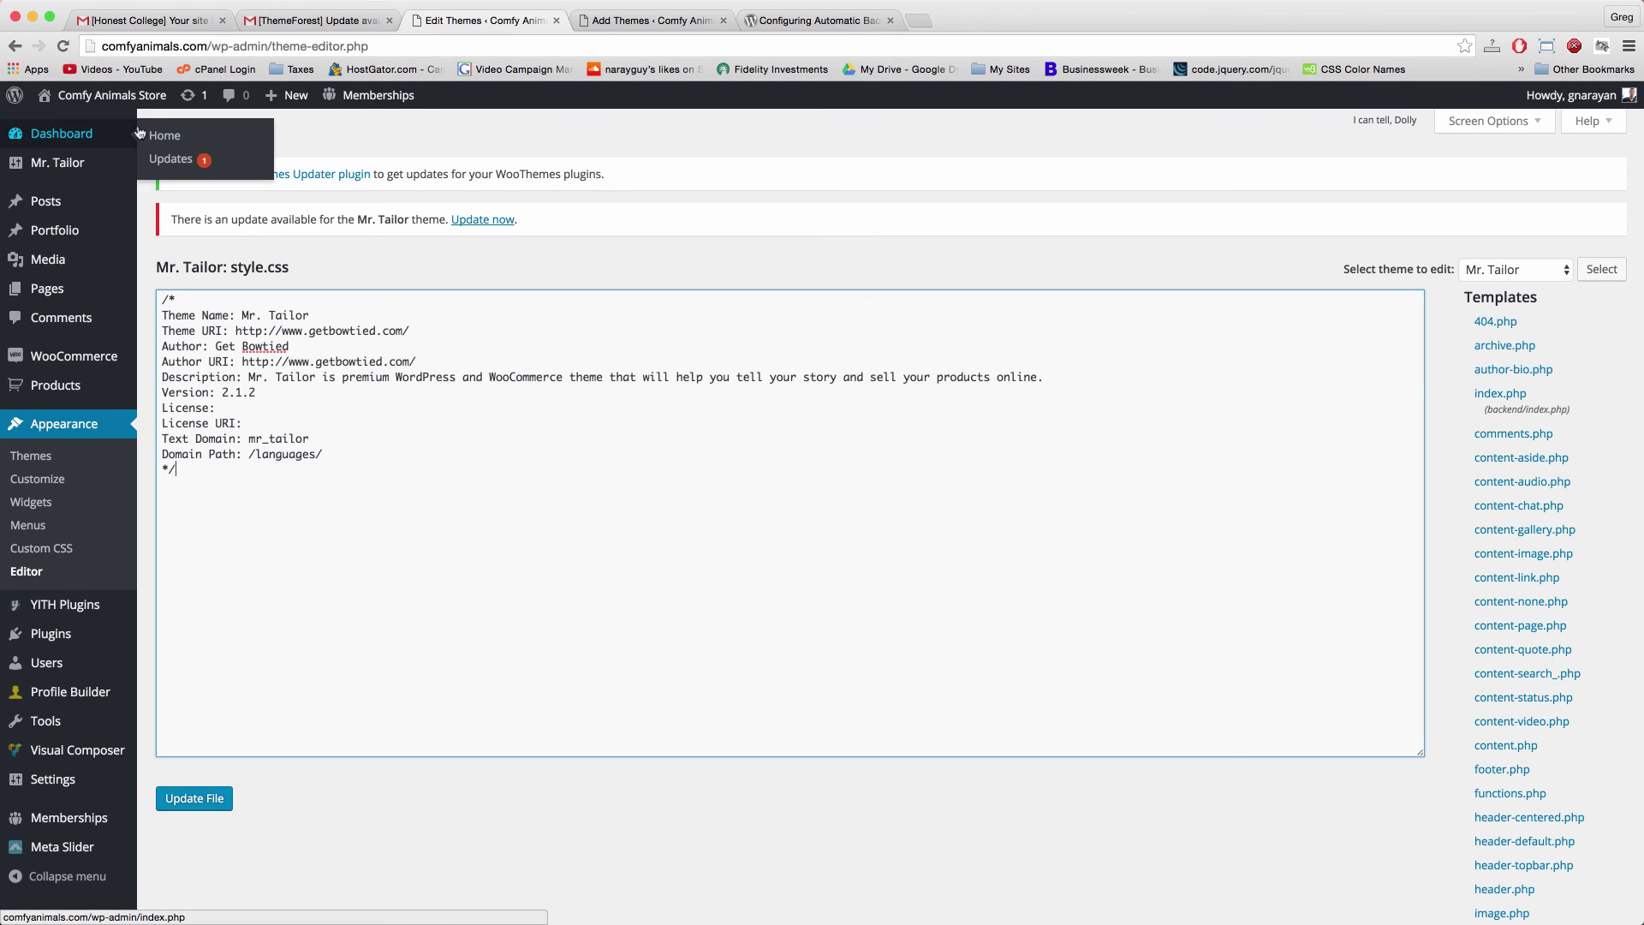
pyautogui.click(171, 163)
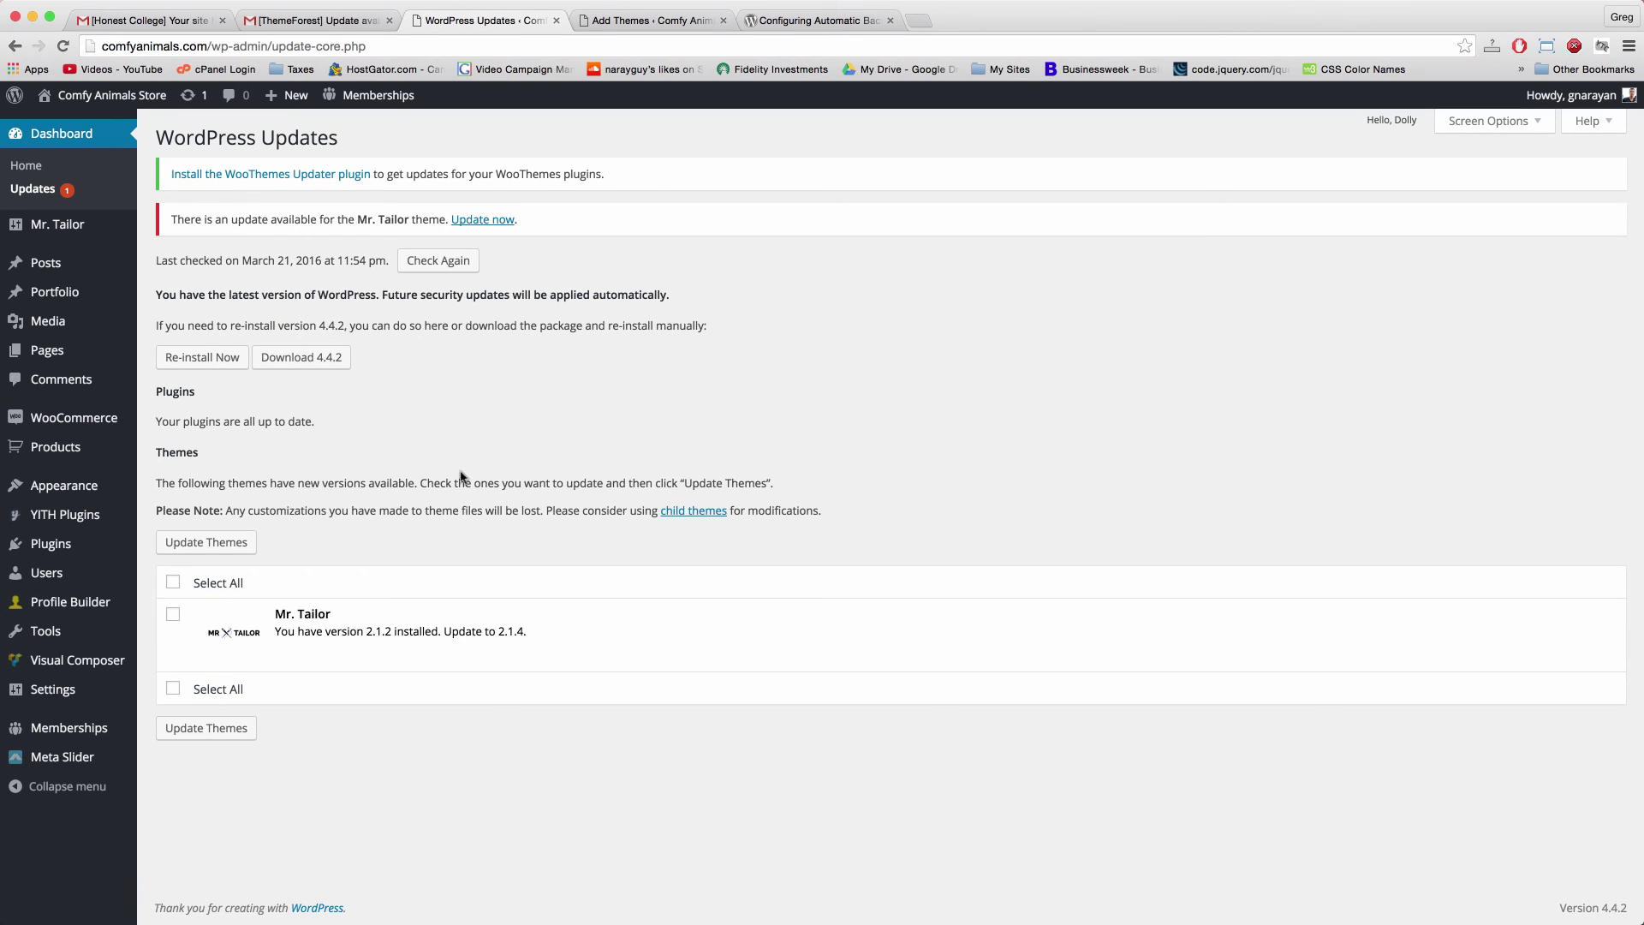
pyautogui.click(173, 614)
pyautogui.click(208, 545)
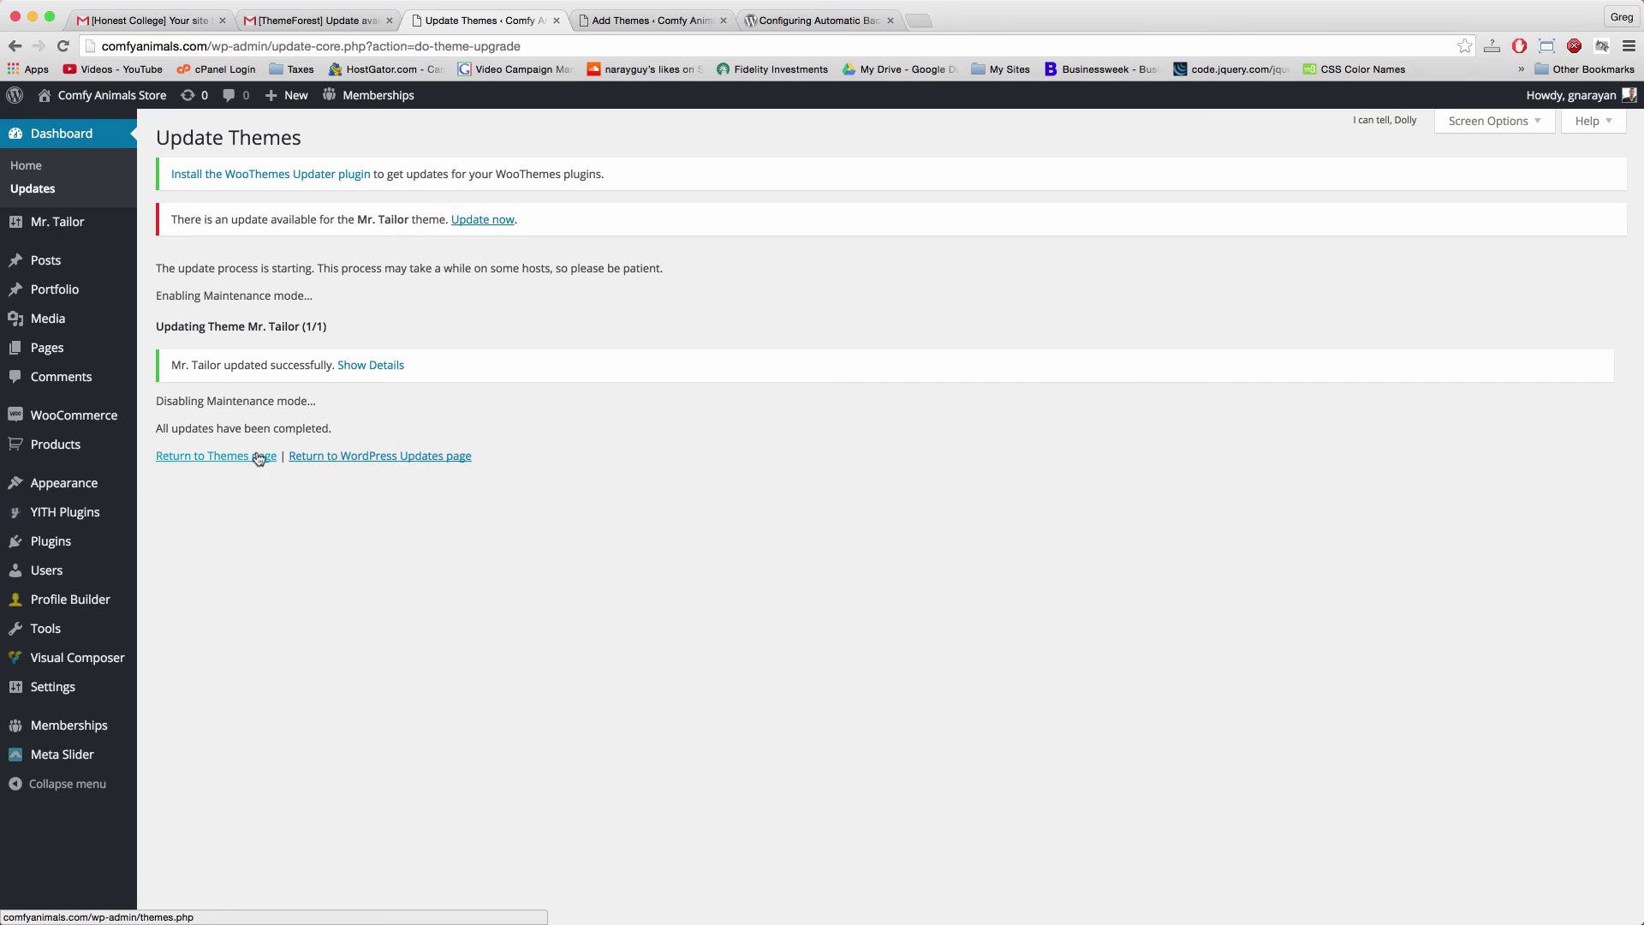
pyautogui.click(326, 458)
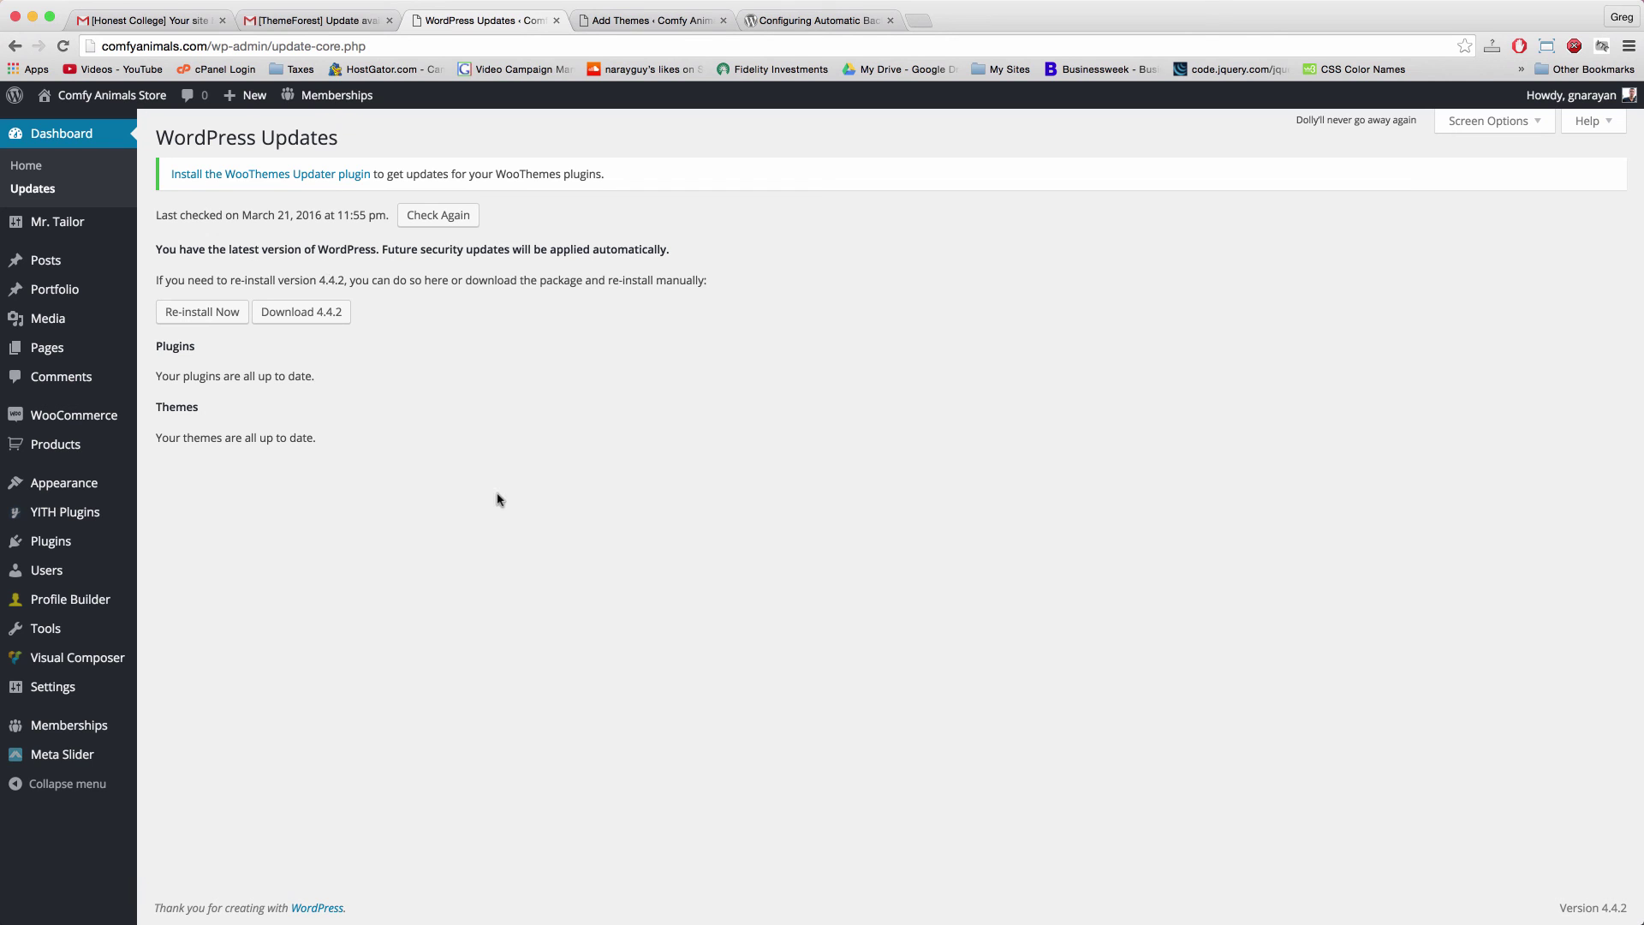
# - Switch to Gmail to archive the ThemeForest update email for Mr. Tailor and return to the WordPress Updates page
pyautogui.click(323, 19)
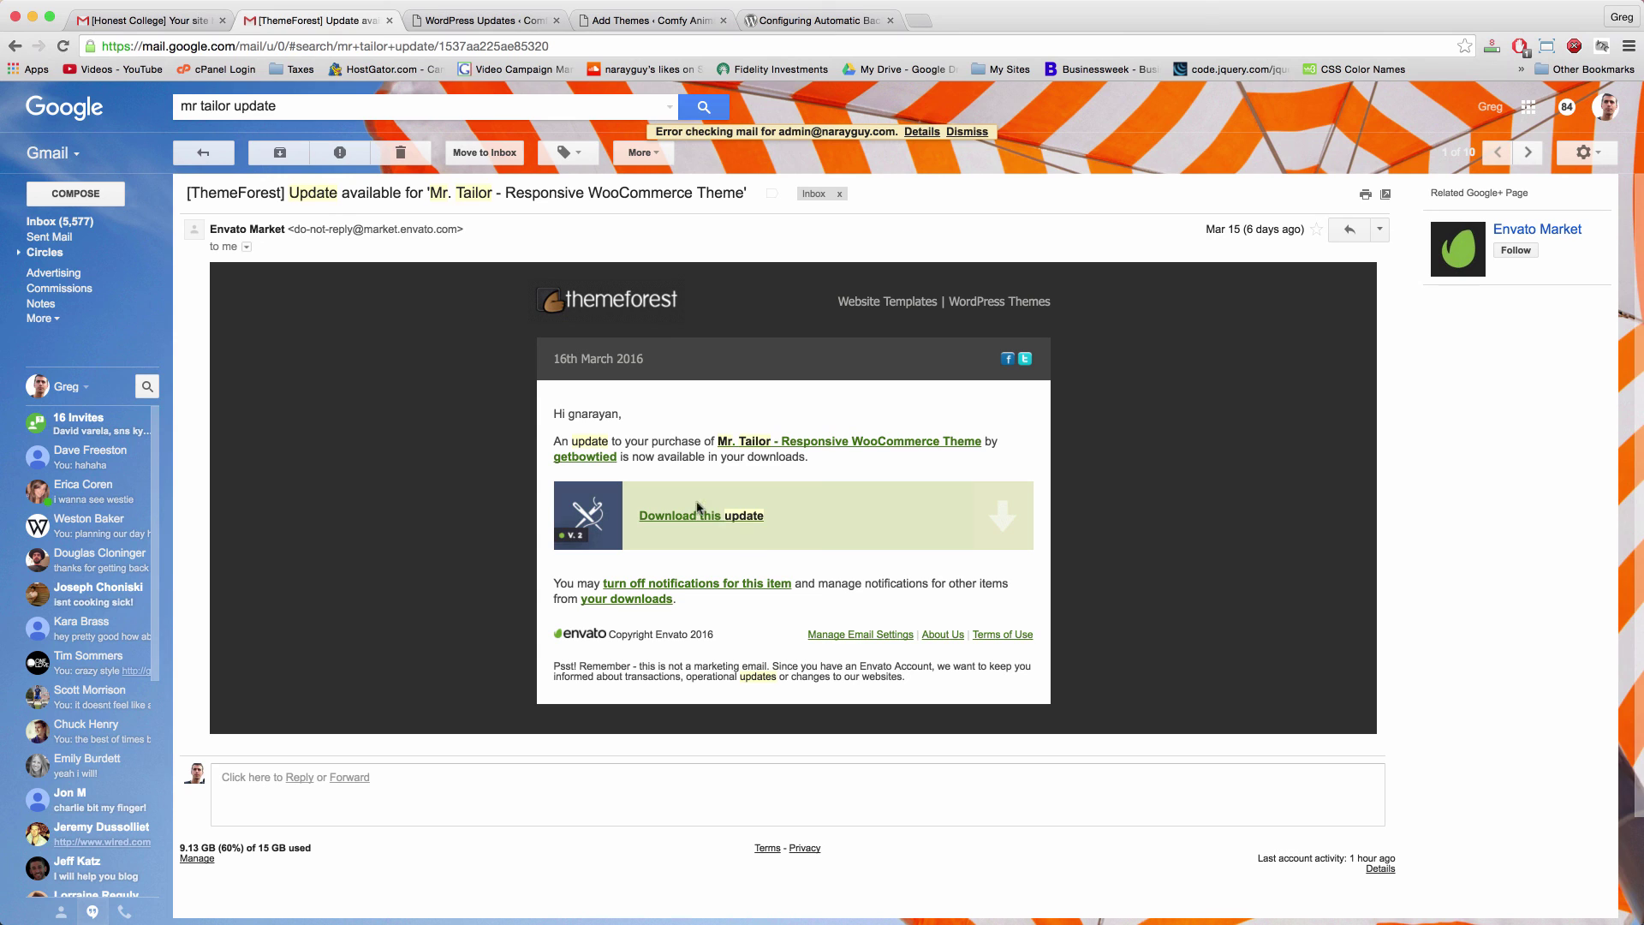
pyautogui.click(279, 154)
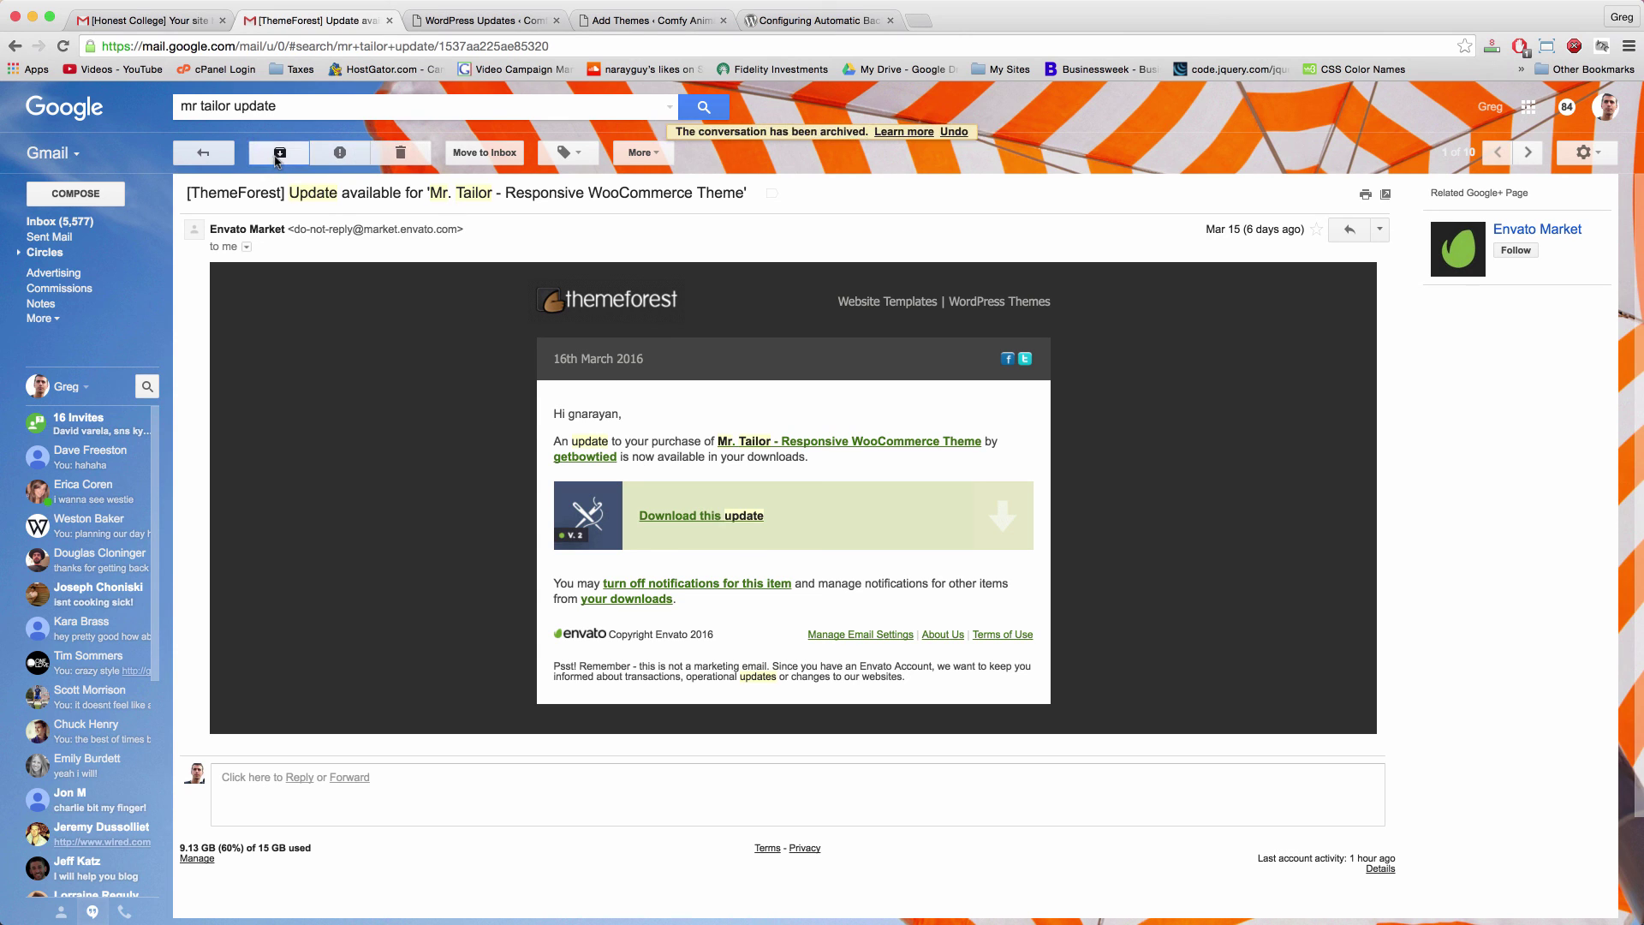
pyautogui.click(482, 22)
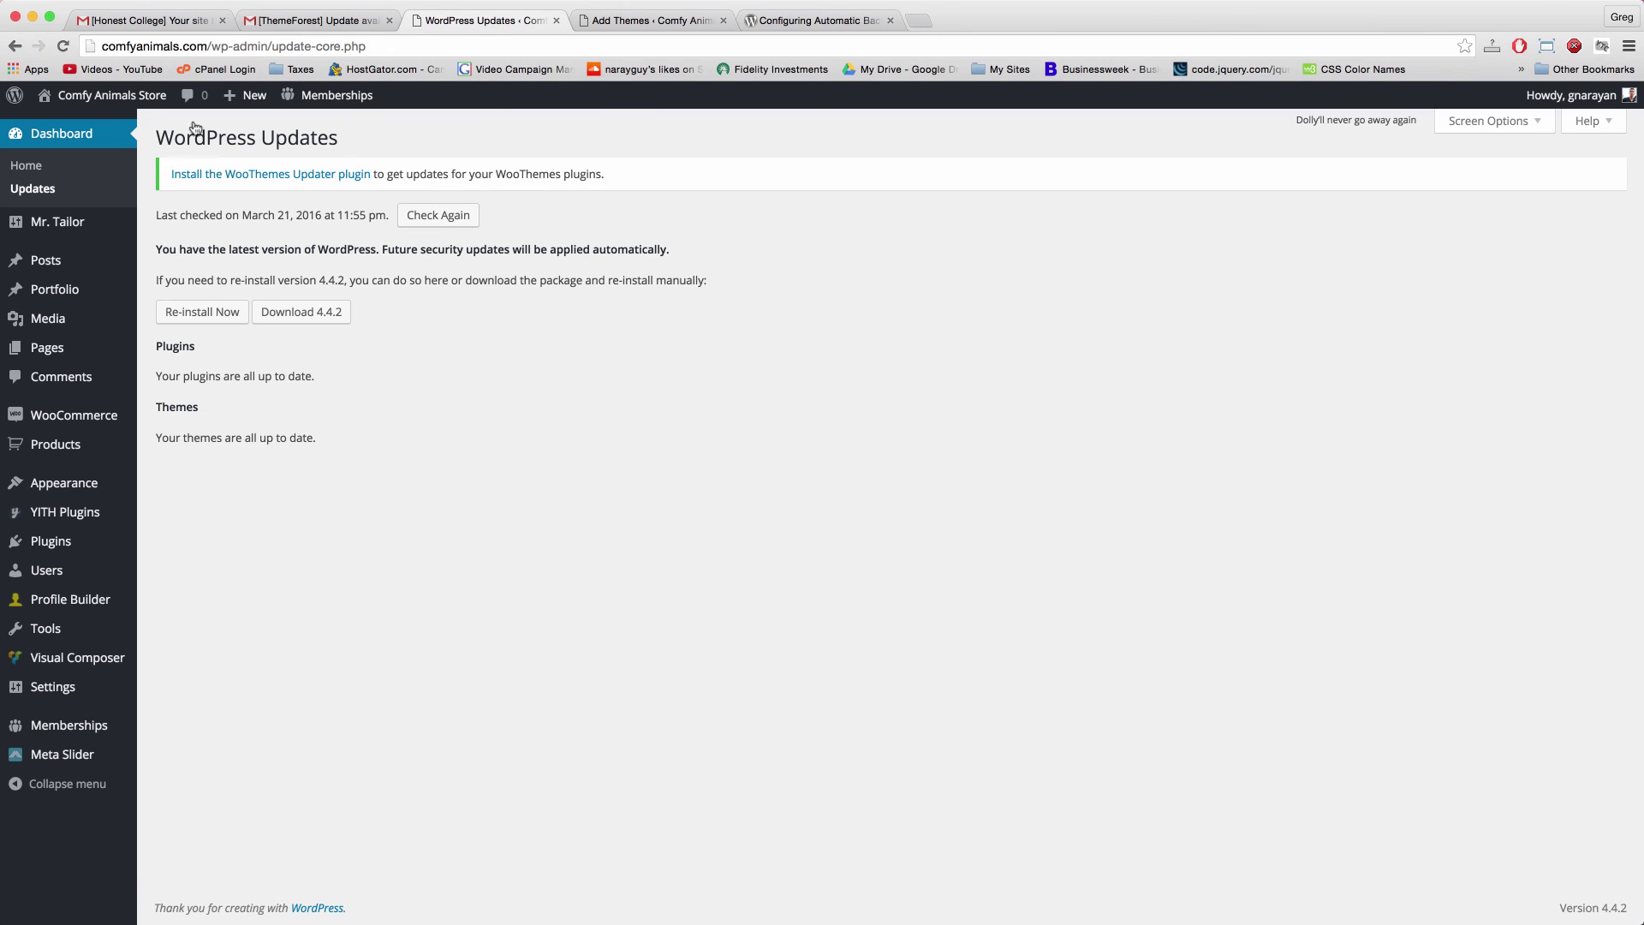
# - Visit the live Comfy Animals Store home page and inspect its whole layout down to the footer and back up
pyautogui.click(117, 97)
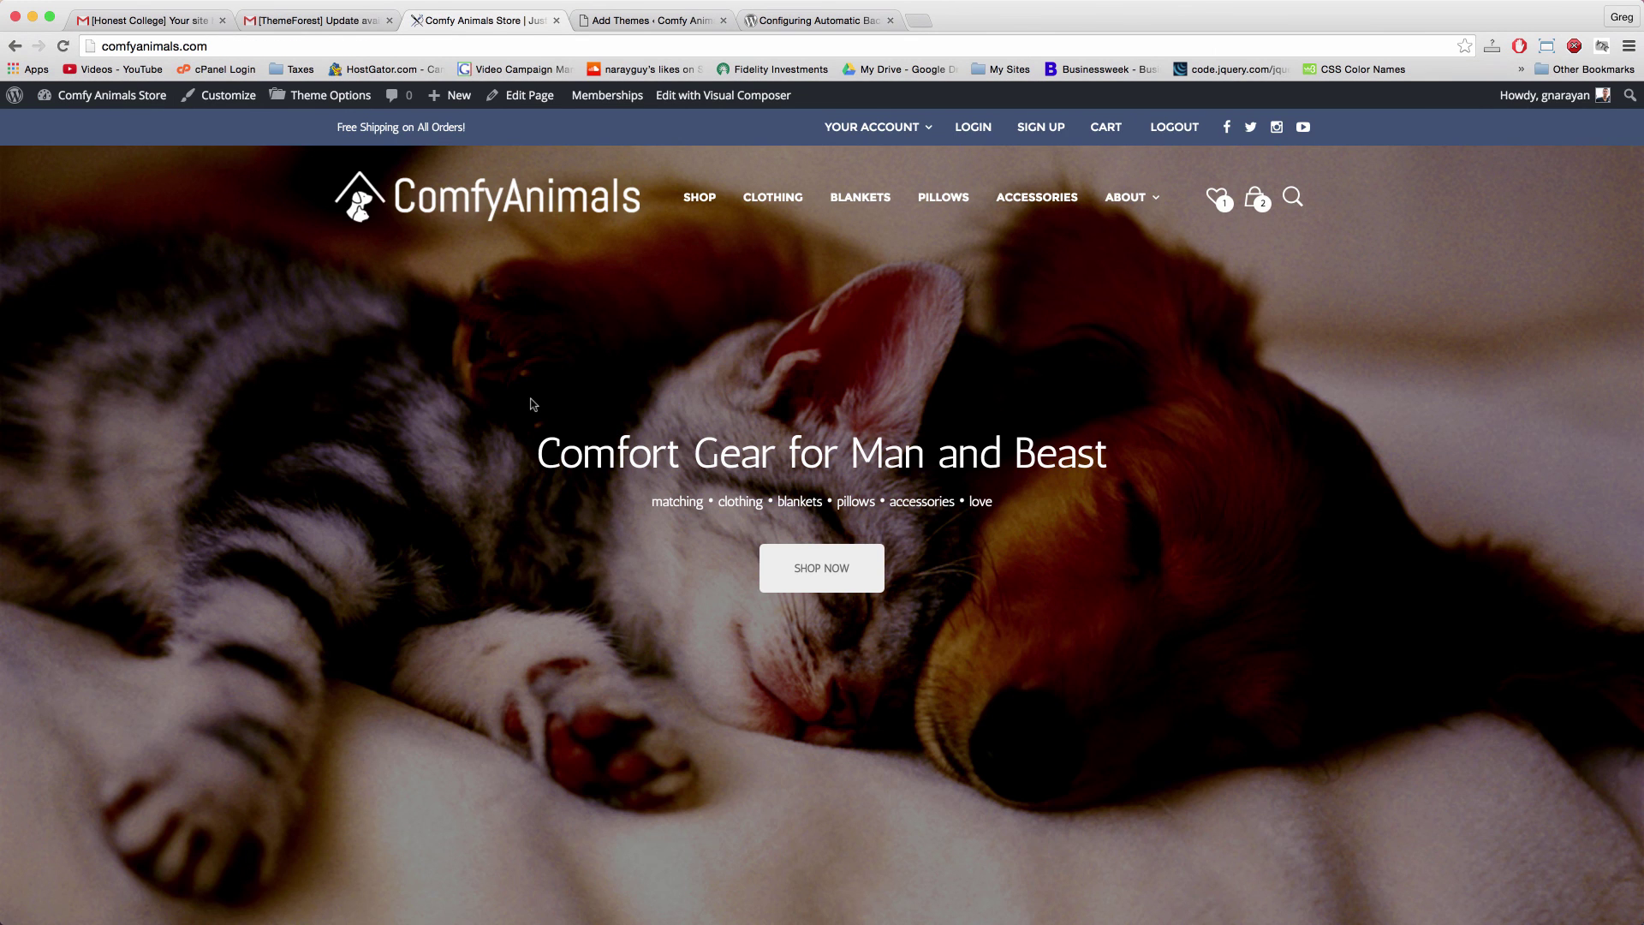
pyautogui.scroll(-3, 531, 404)
pyautogui.scroll(-10, 531, 404)
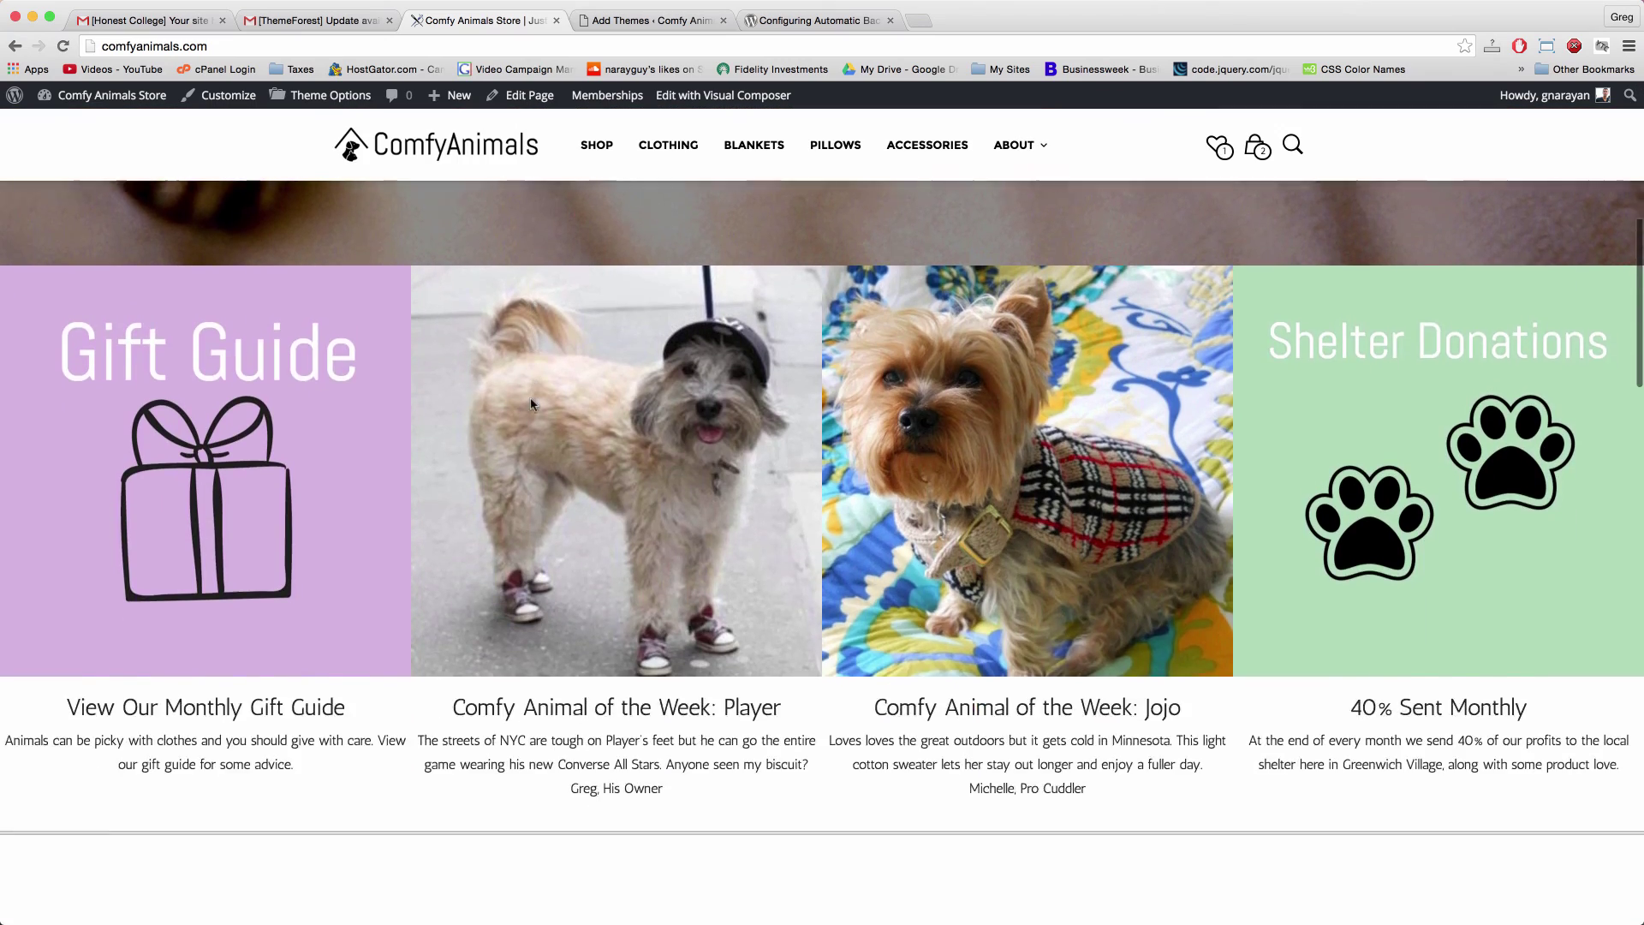
pyautogui.scroll(-12, 531, 404)
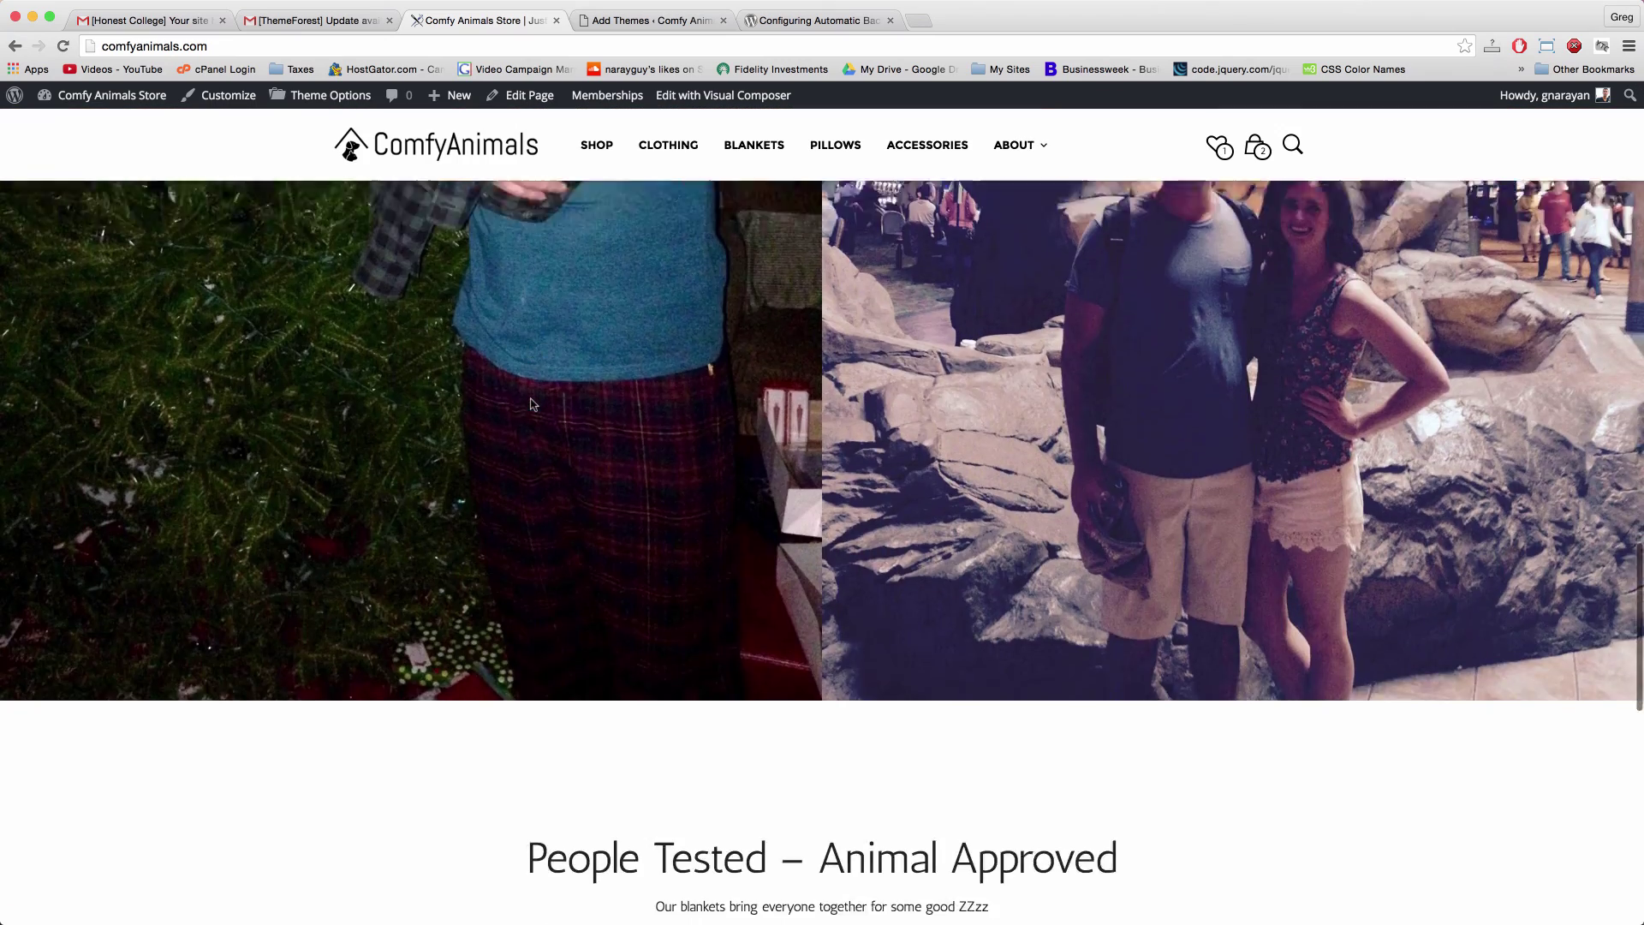
pyautogui.scroll(-7, 531, 404)
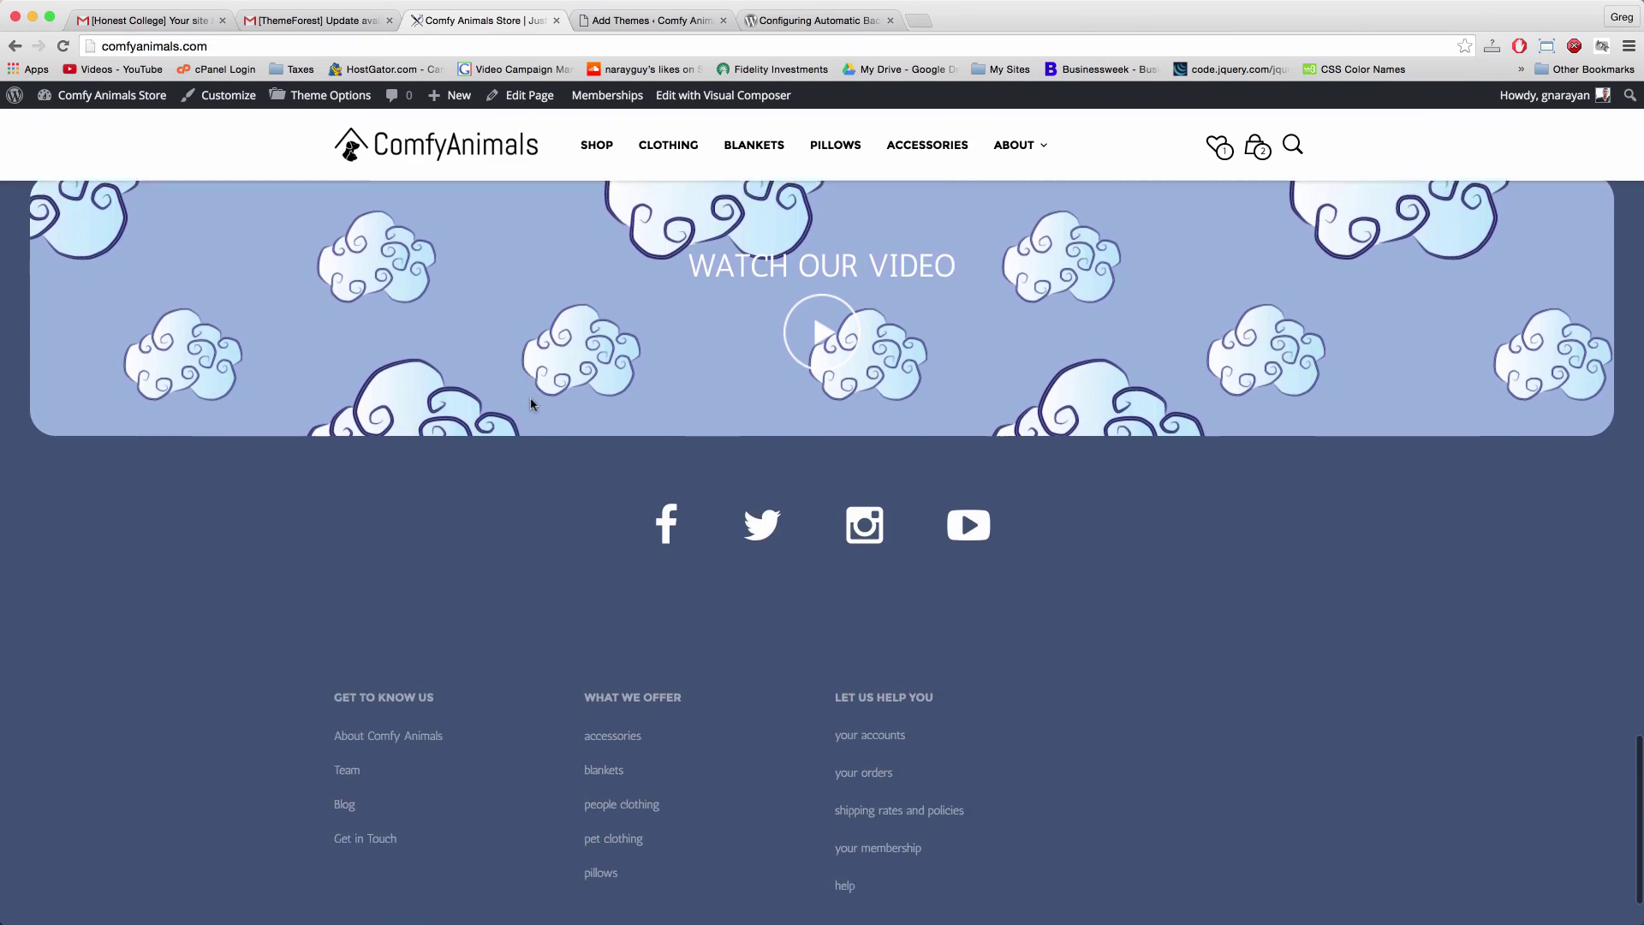
pyautogui.scroll(15, 533, 454)
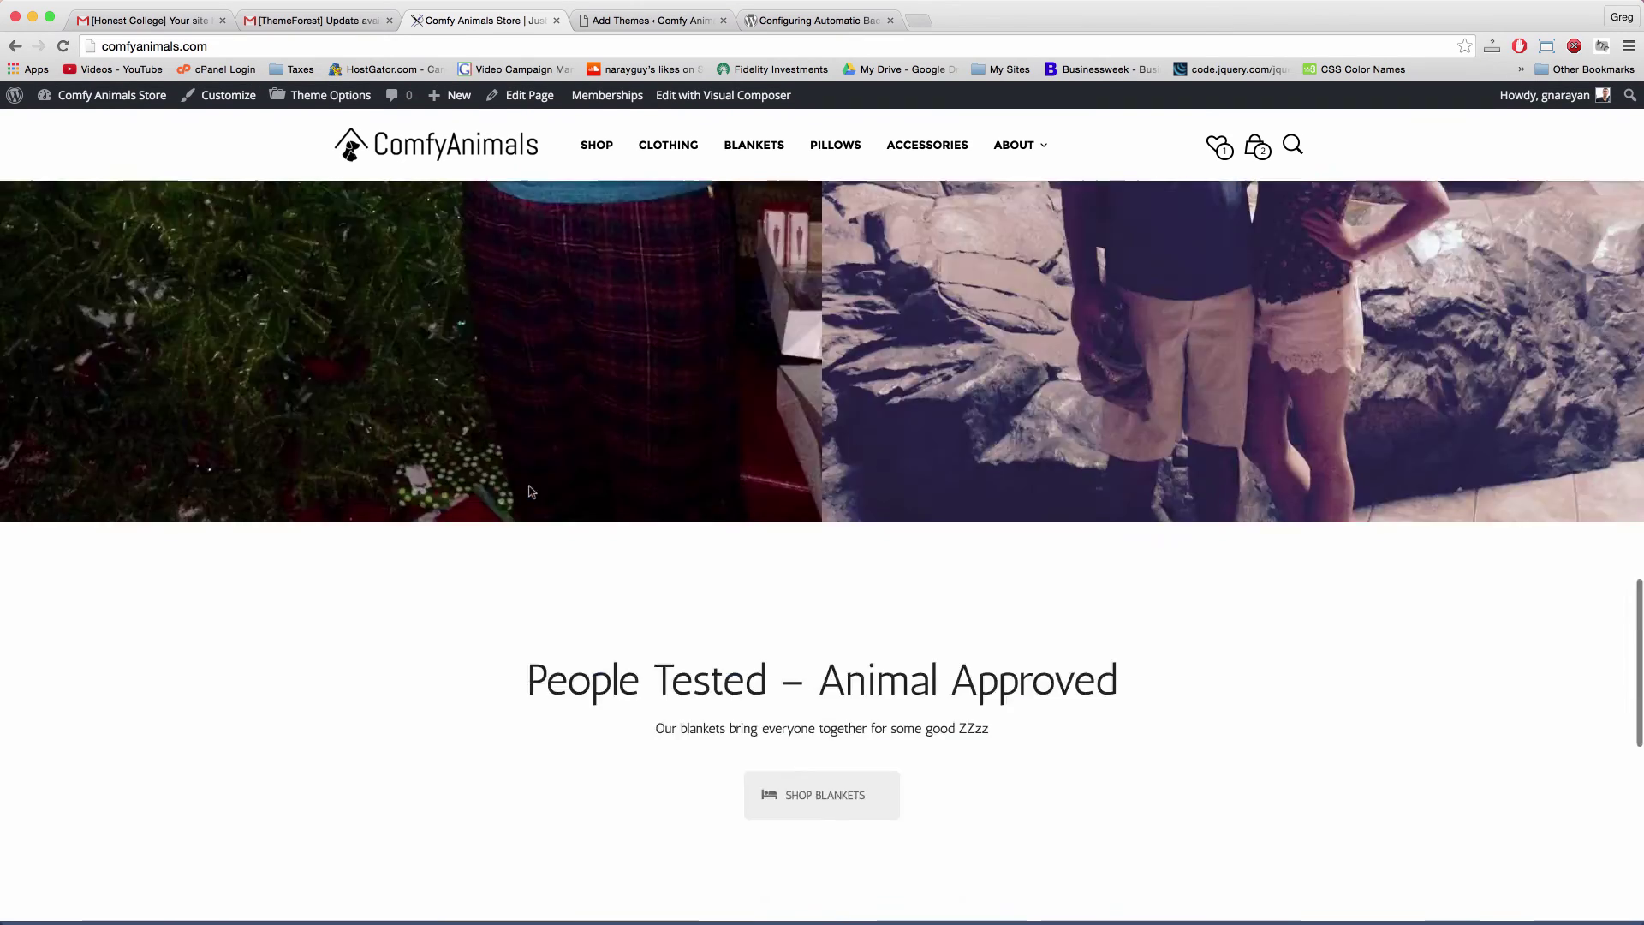
pyautogui.scroll(10, 529, 491)
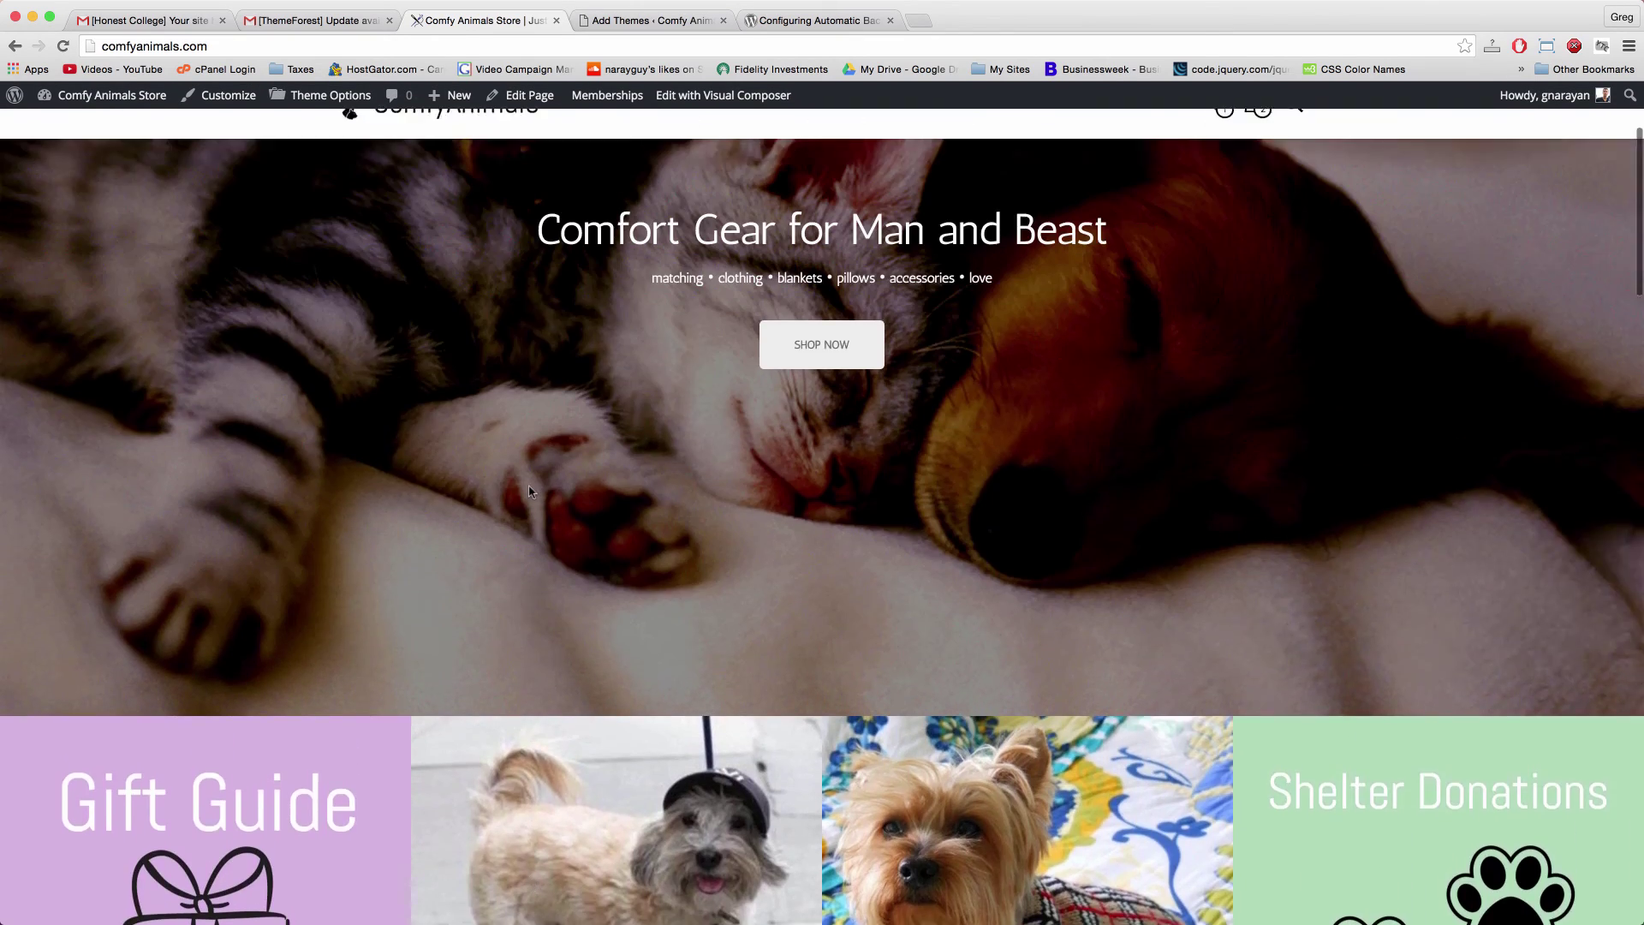